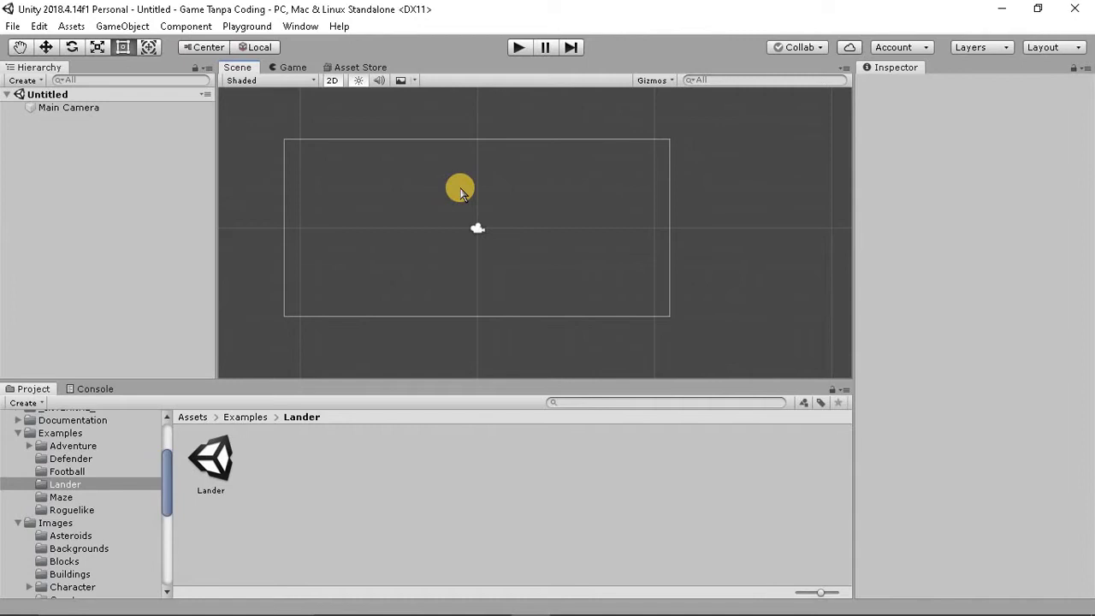
Open the in-editor Asset Store and rerun the recent 'unity playground' search.
{"action": "scroll", "coordinate": [460, 192], "scroll_direction": "up", "scroll_amount": 1}
{"action": "scroll", "coordinate": [459, 192], "scroll_direction": "down", "scroll_amount": 1}
{"action": "scroll", "coordinate": [459, 191], "scroll_direction": "down", "scroll_amount": 1}
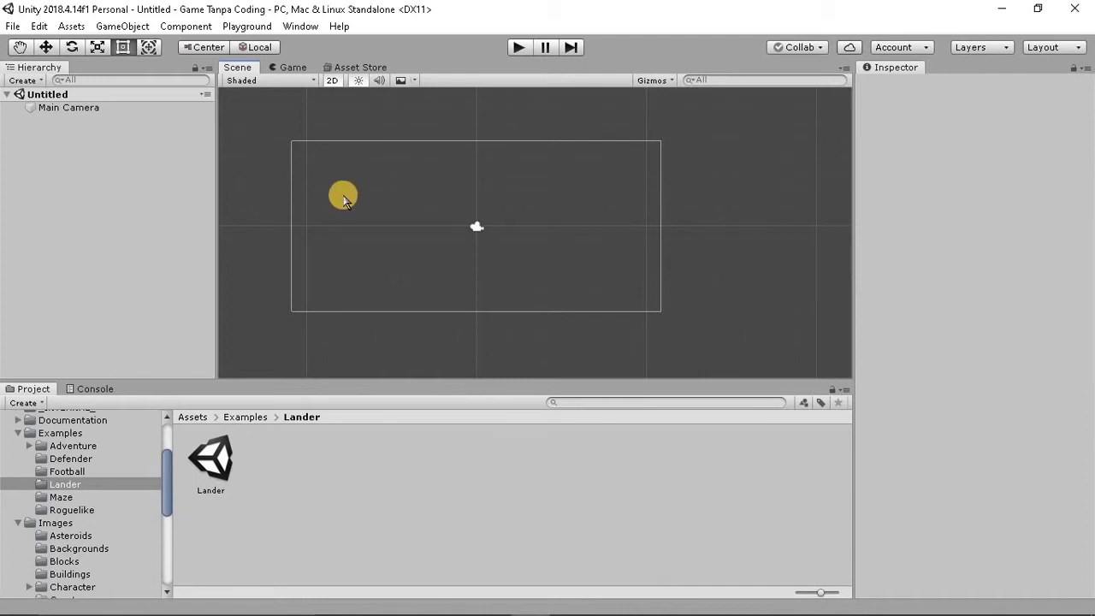
{"action": "left_click", "coordinate": [372, 69]}
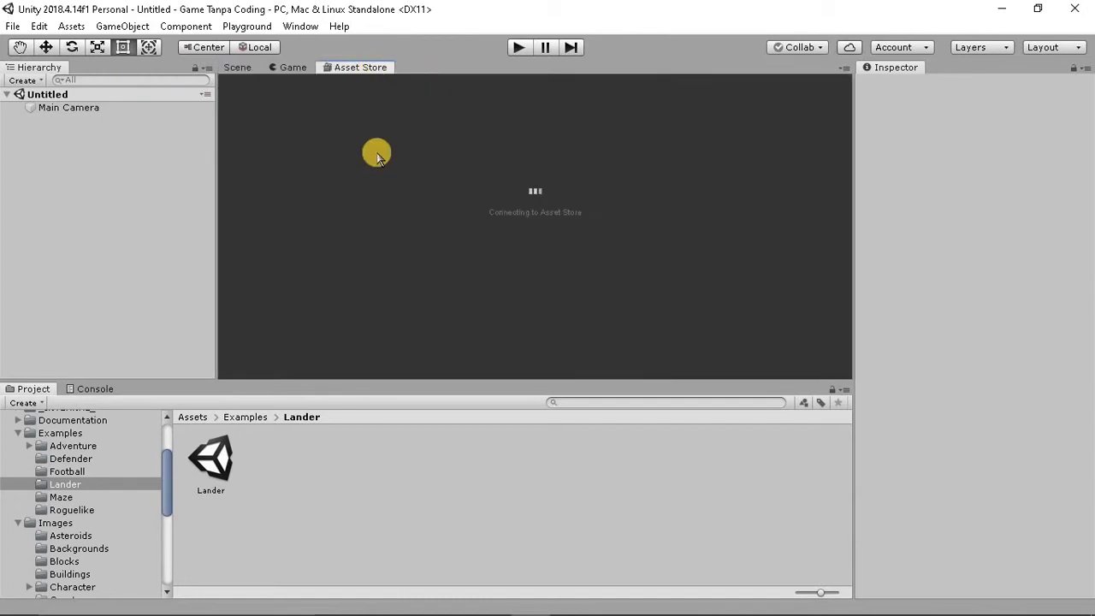
{"action": "mouse_move", "coordinate": [418, 609]}
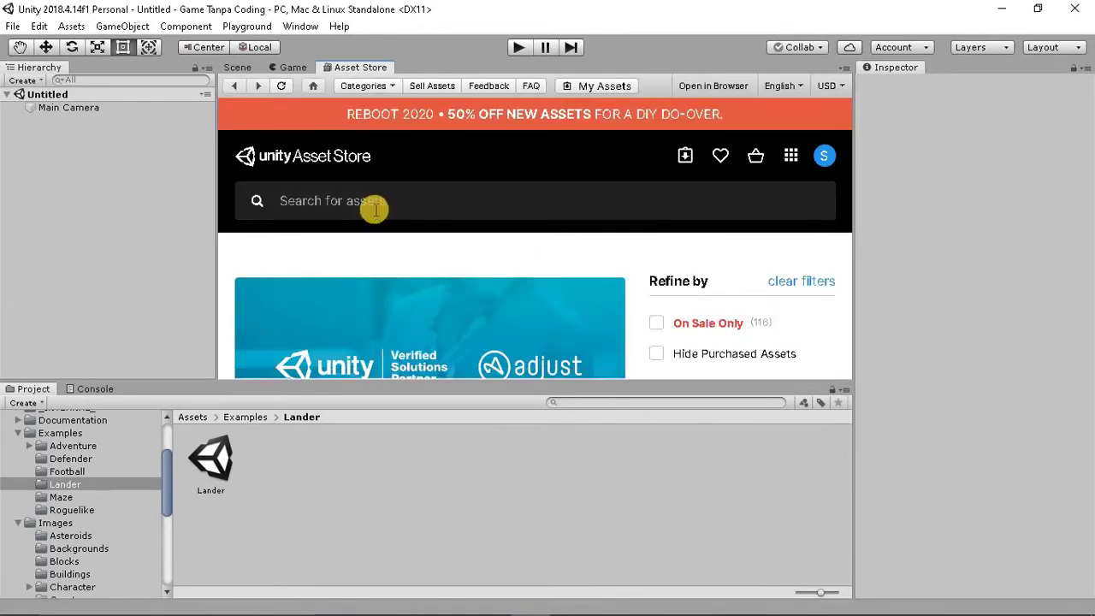
{"action": "left_click", "coordinate": [391, 203]}
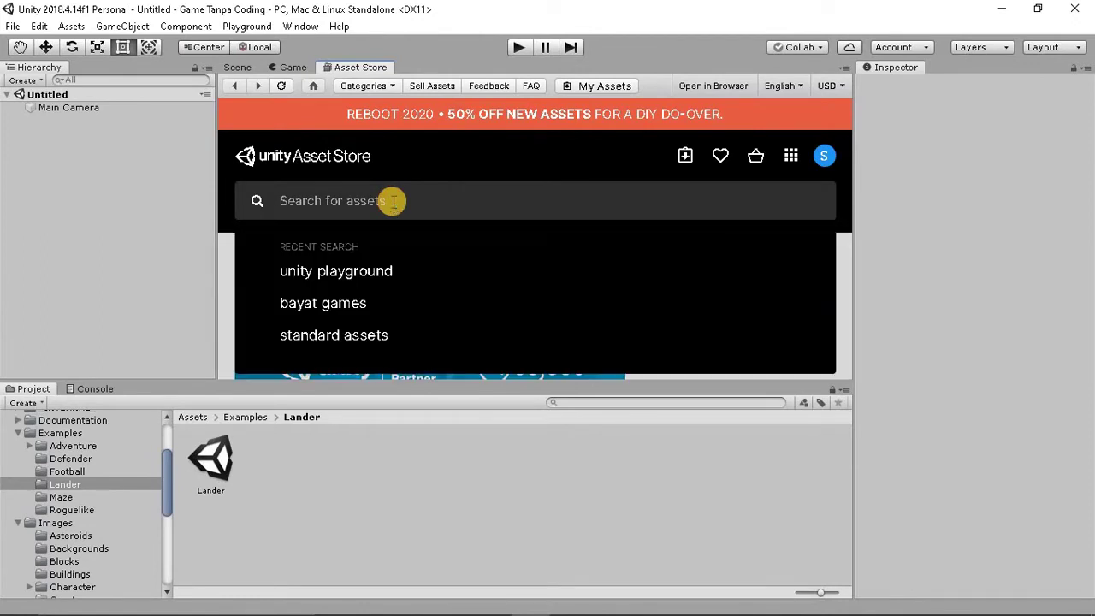
{"action": "left_click", "coordinate": [359, 271]}
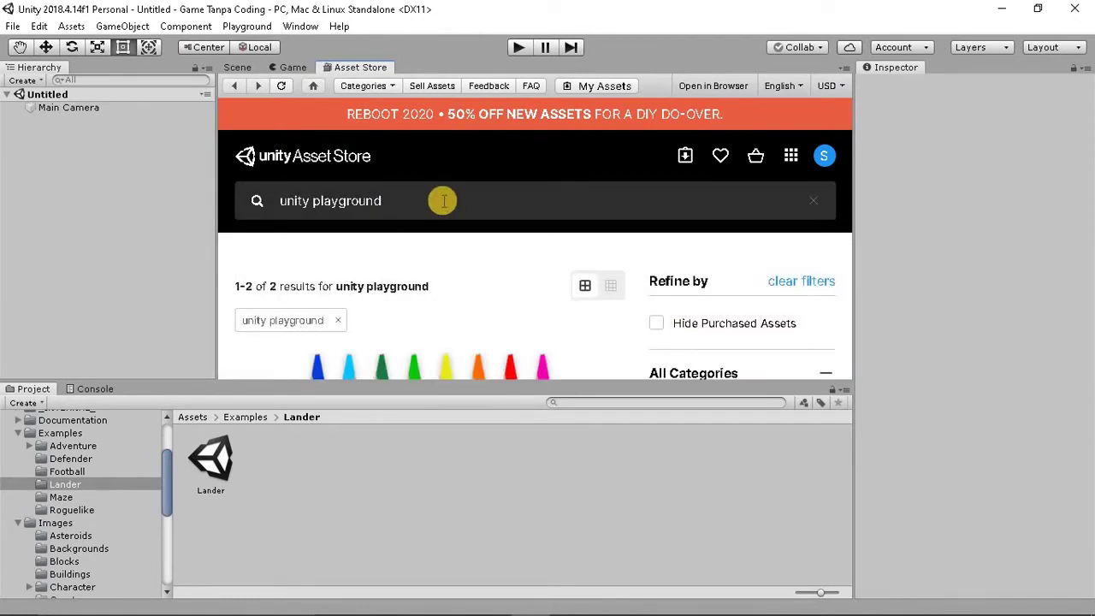
Scroll the search results and open the Unity Playground product page.
{"action": "scroll", "coordinate": [529, 253], "scroll_direction": "down", "scroll_amount": 3}
{"action": "scroll", "coordinate": [513, 257], "scroll_direction": "down", "scroll_amount": 3}
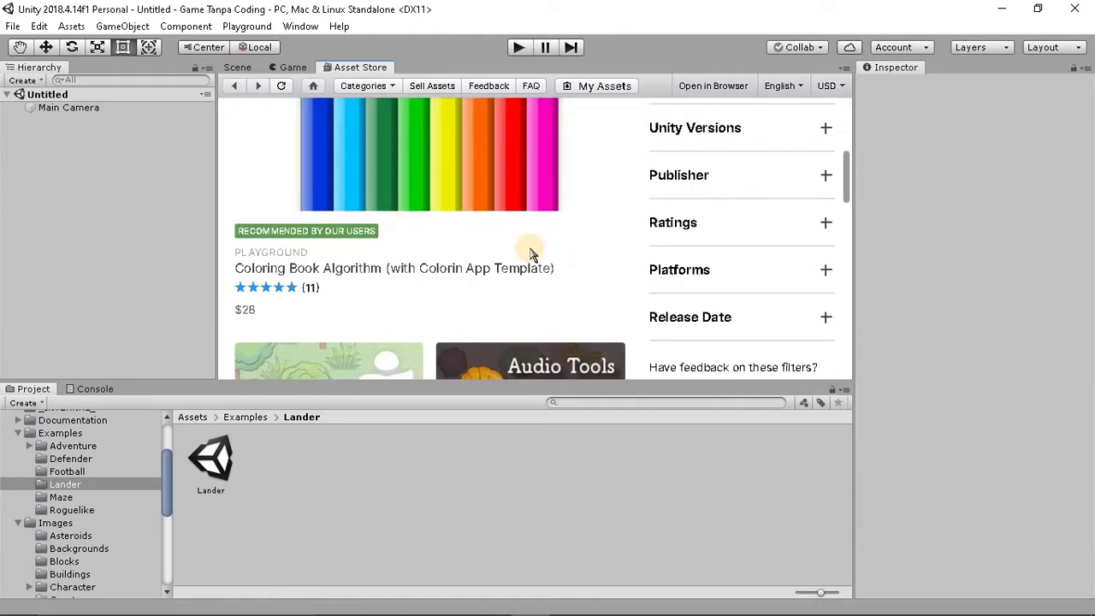
{"action": "scroll", "coordinate": [453, 272], "scroll_direction": "down", "scroll_amount": 2}
{"action": "scroll", "coordinate": [406, 284], "scroll_direction": "down", "scroll_amount": 1}
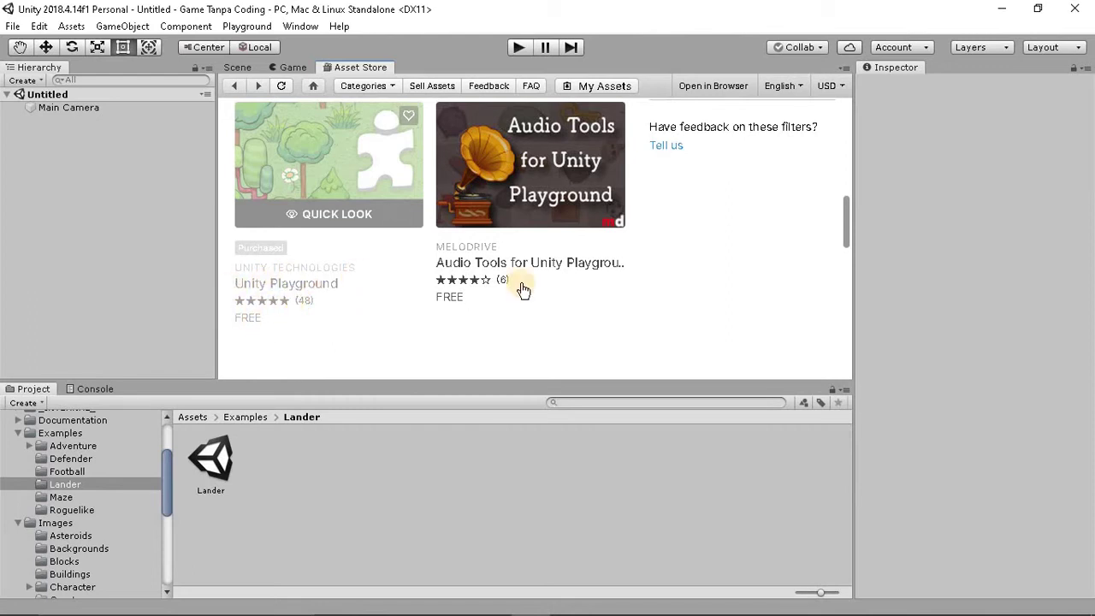
{"action": "scroll", "coordinate": [496, 278], "scroll_direction": "up", "scroll_amount": 2}
{"action": "scroll", "coordinate": [255, 213], "scroll_direction": "down", "scroll_amount": 1}
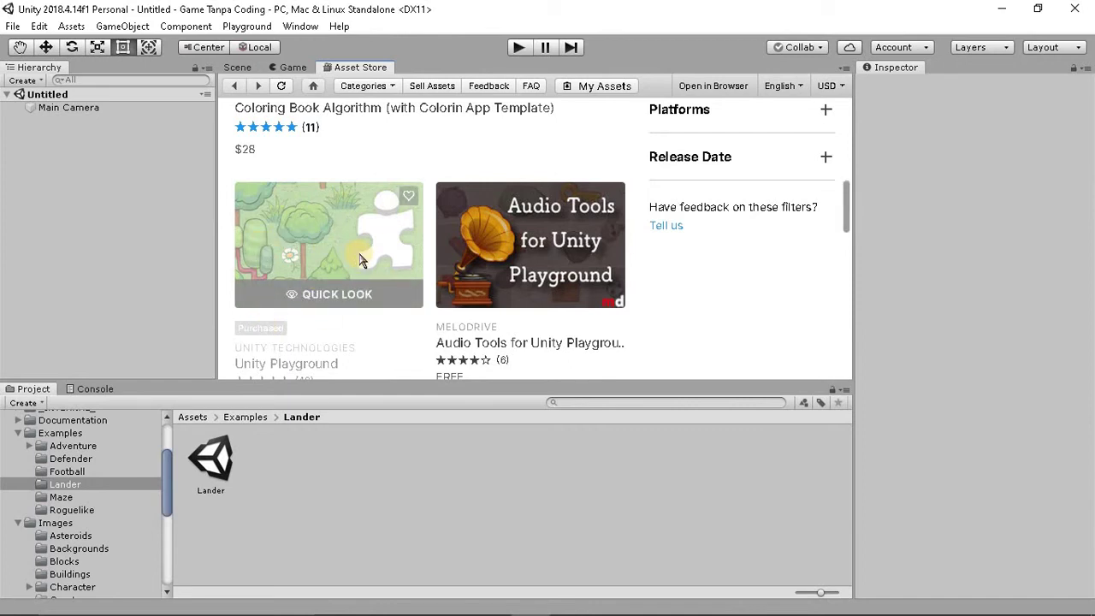
{"action": "scroll", "coordinate": [362, 256], "scroll_direction": "up", "scroll_amount": 3}
{"action": "scroll", "coordinate": [370, 309], "scroll_direction": "down", "scroll_amount": 2}
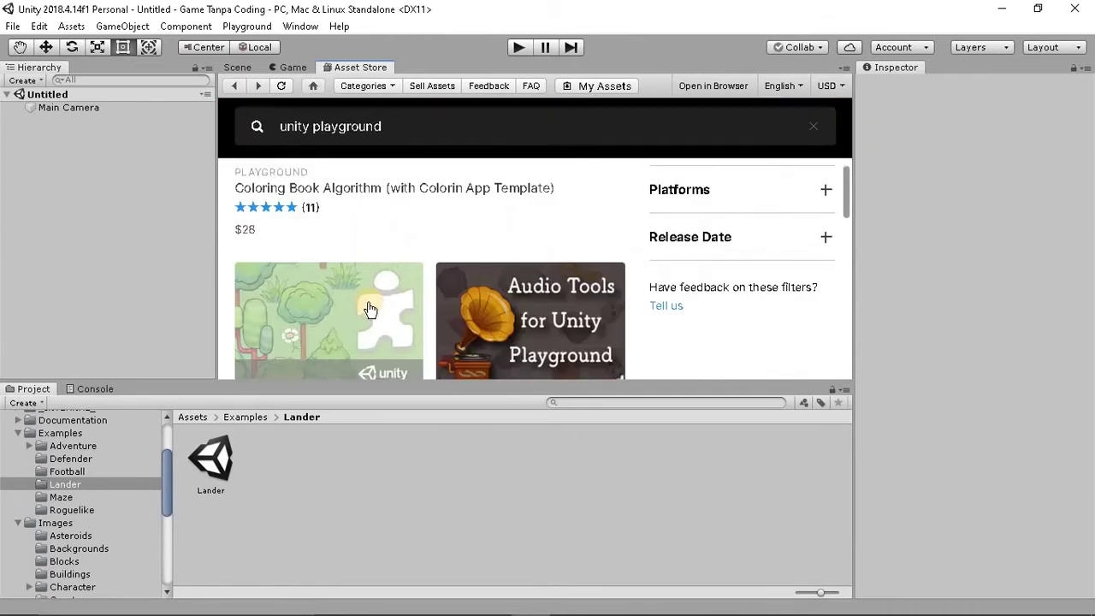
{"action": "left_click", "coordinate": [486, 236]}
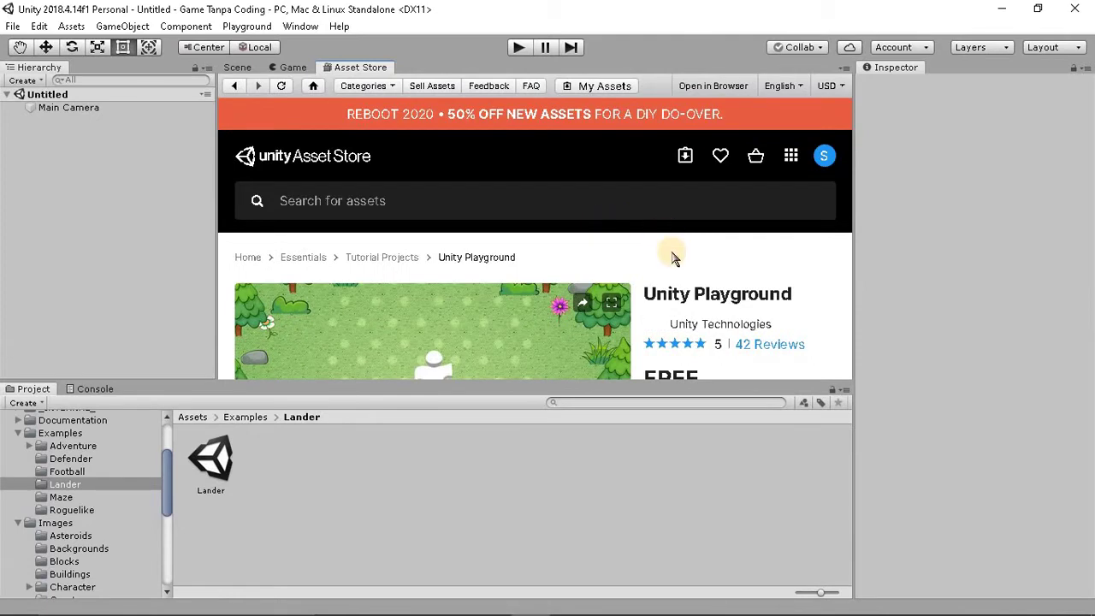
Import the free Unity Playground package from its listing, retrying Import several times.
{"action": "scroll", "coordinate": [770, 291], "scroll_direction": "down", "scroll_amount": 3}
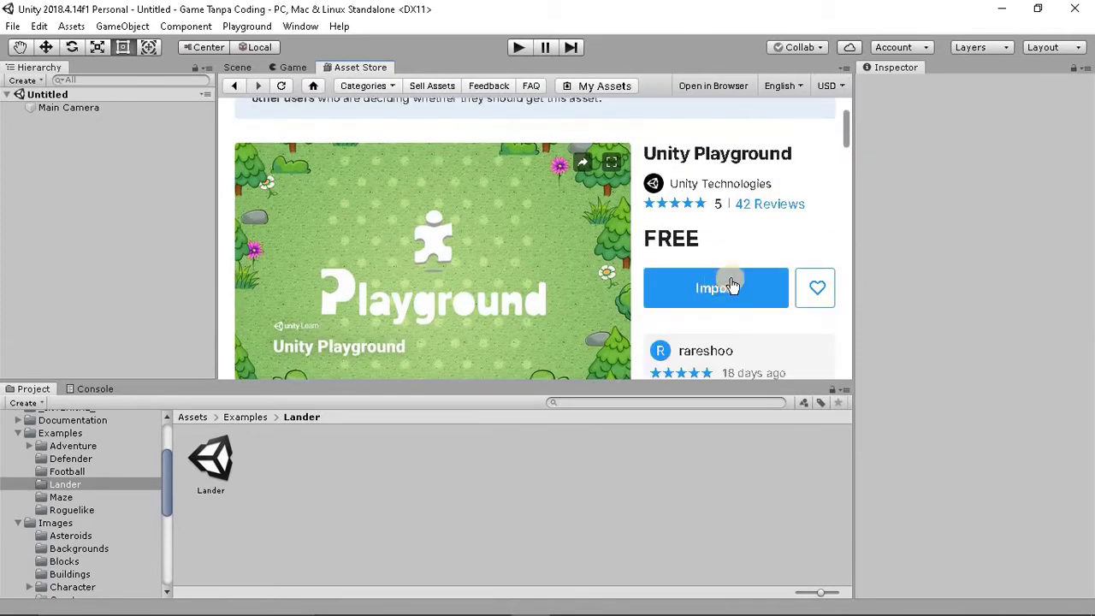
{"action": "left_click", "coordinate": [732, 285]}
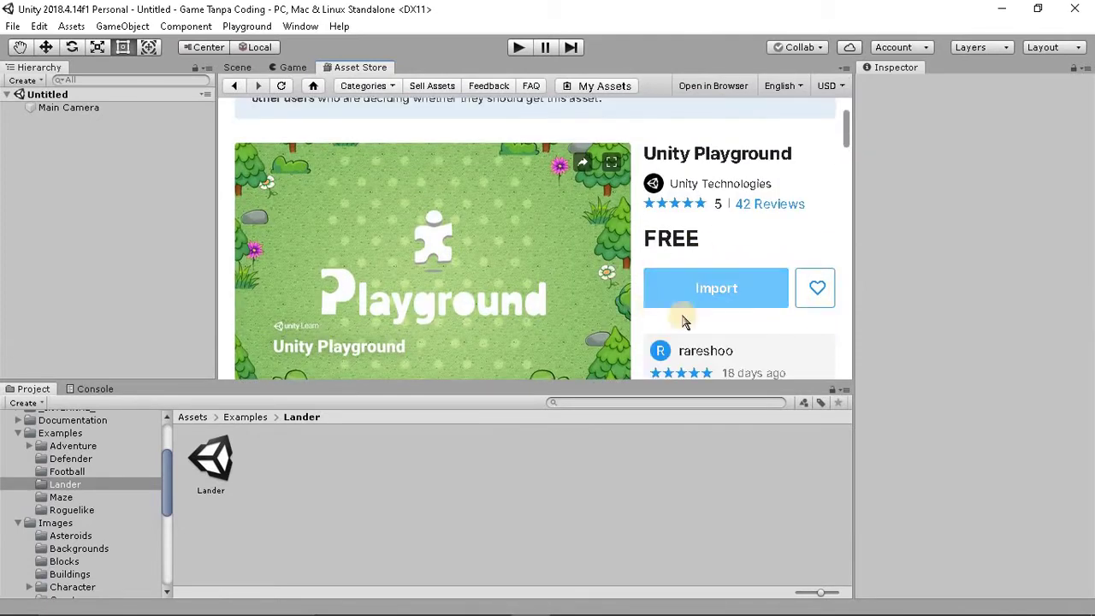
{"action": "left_click", "coordinate": [757, 298]}
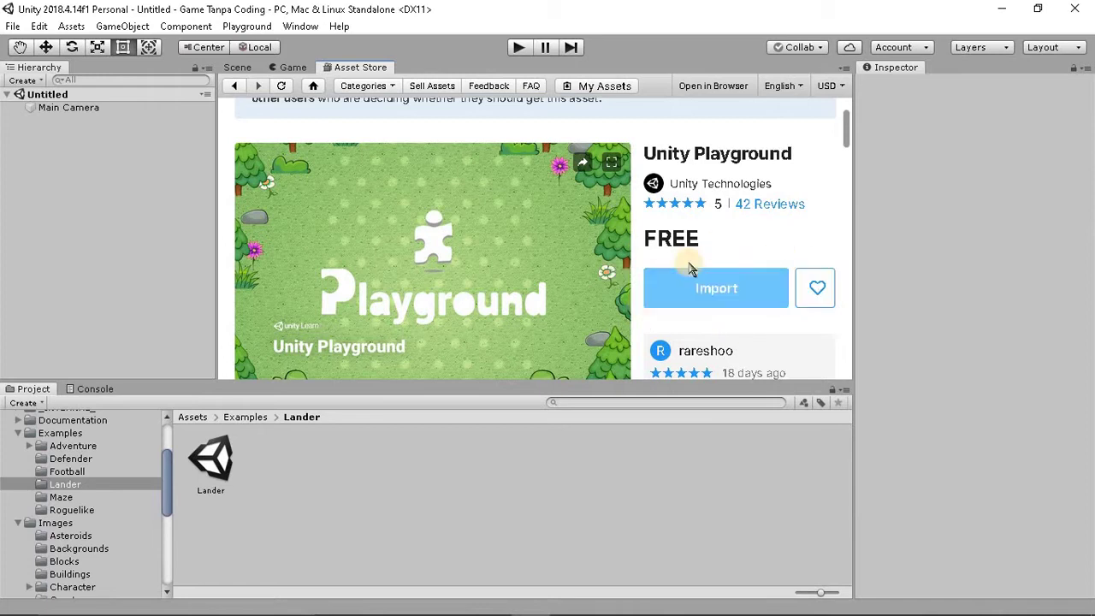
{"action": "left_click", "coordinate": [733, 275]}
{"action": "left_click", "coordinate": [754, 299]}
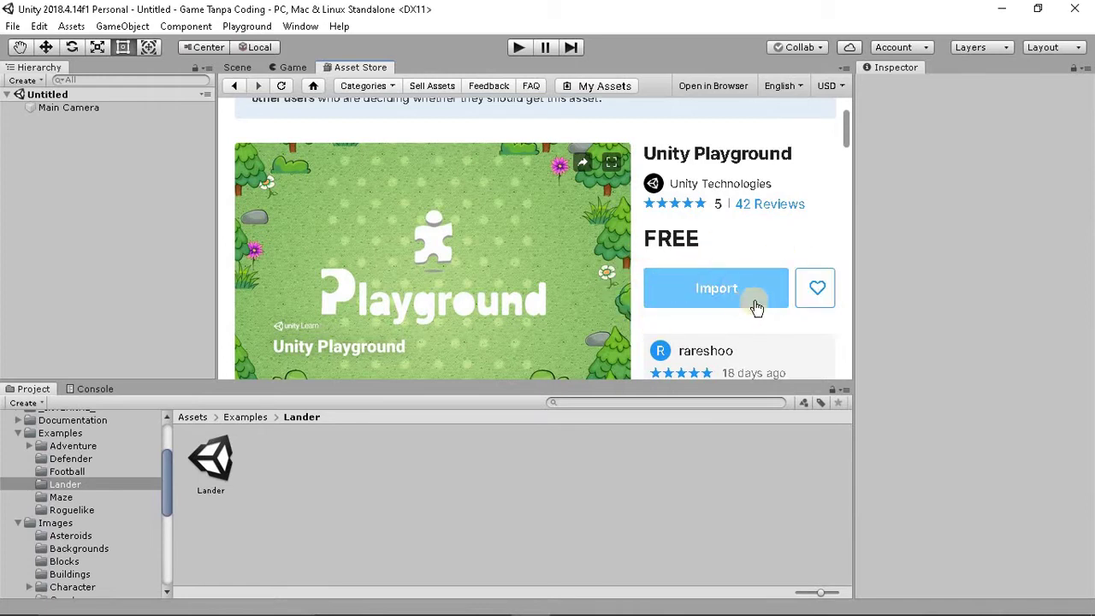
{"action": "left_click", "coordinate": [765, 274]}
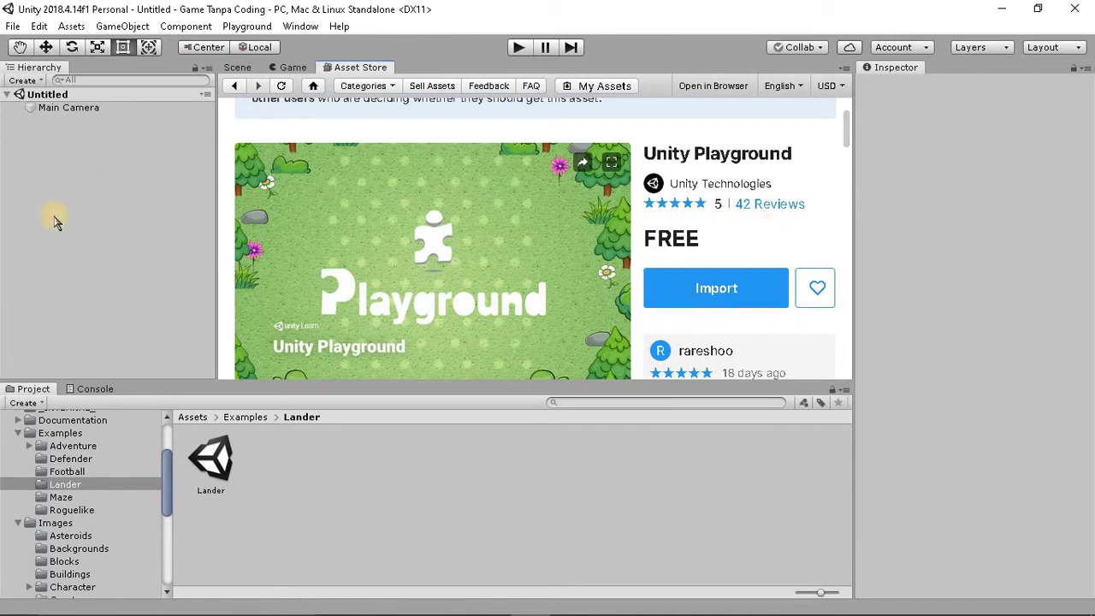
{"action": "scroll", "coordinate": [74, 488], "scroll_direction": "down", "scroll_amount": 3}
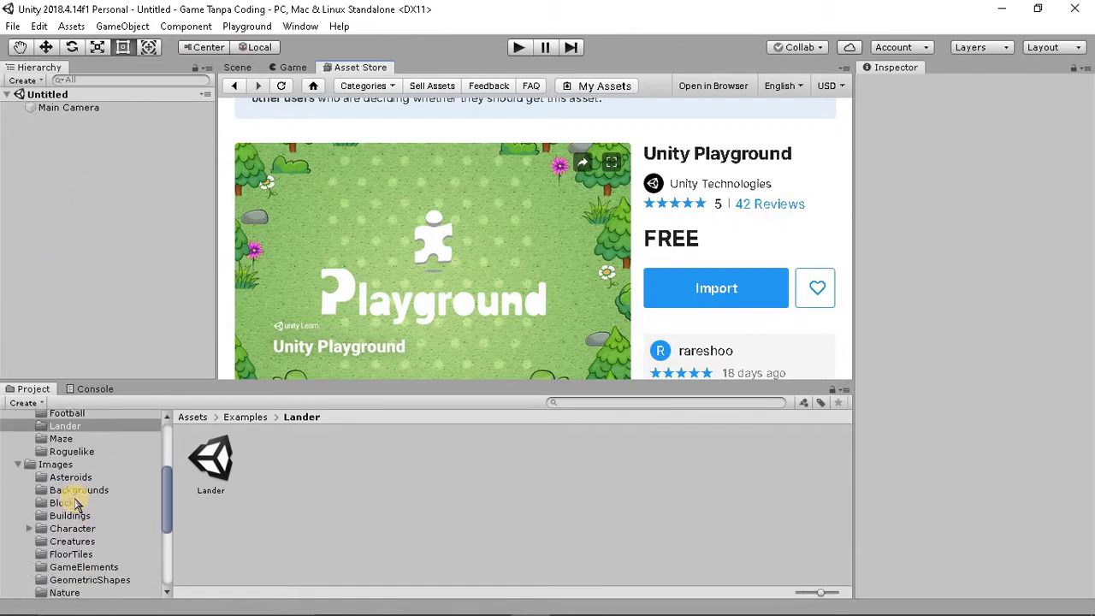
{"action": "scroll", "coordinate": [65, 488], "scroll_direction": "up", "scroll_amount": 3}
{"action": "scroll", "coordinate": [34, 479], "scroll_direction": "up", "scroll_amount": 3}
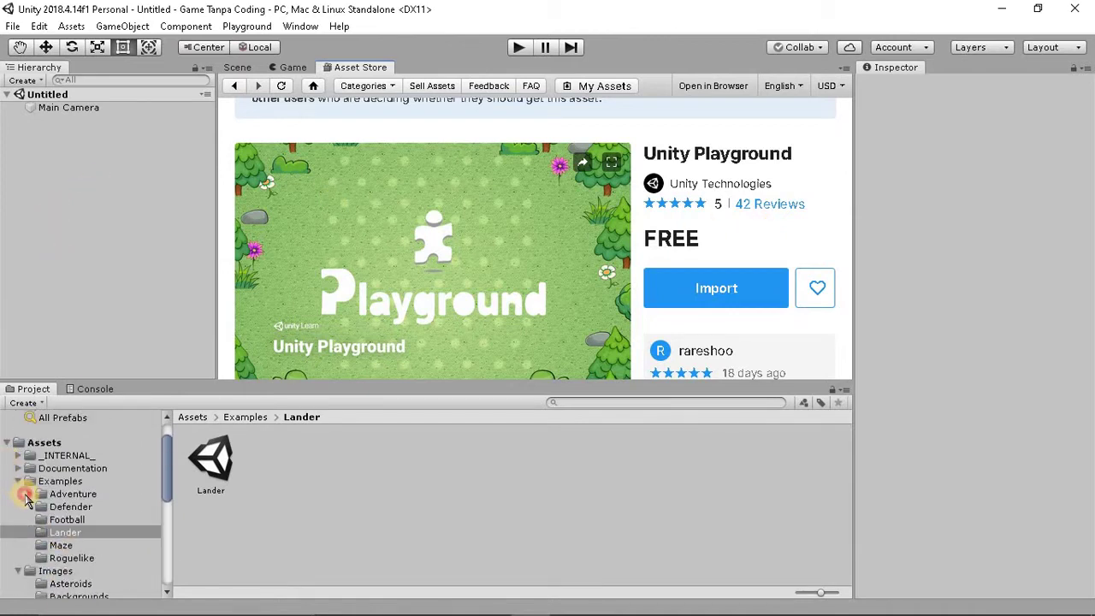
{"action": "left_click", "coordinate": [30, 493]}
{"action": "left_click", "coordinate": [30, 494]}
{"action": "left_click", "coordinate": [51, 481]}
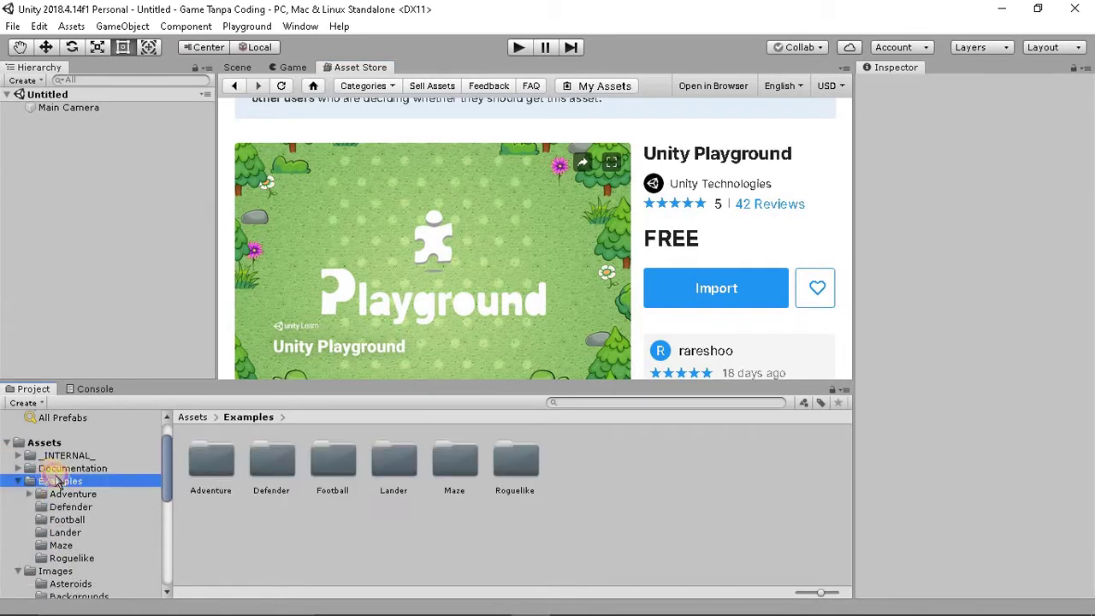
{"action": "left_click", "coordinate": [58, 467]}
{"action": "scroll", "coordinate": [60, 485], "scroll_direction": "down", "scroll_amount": 5}
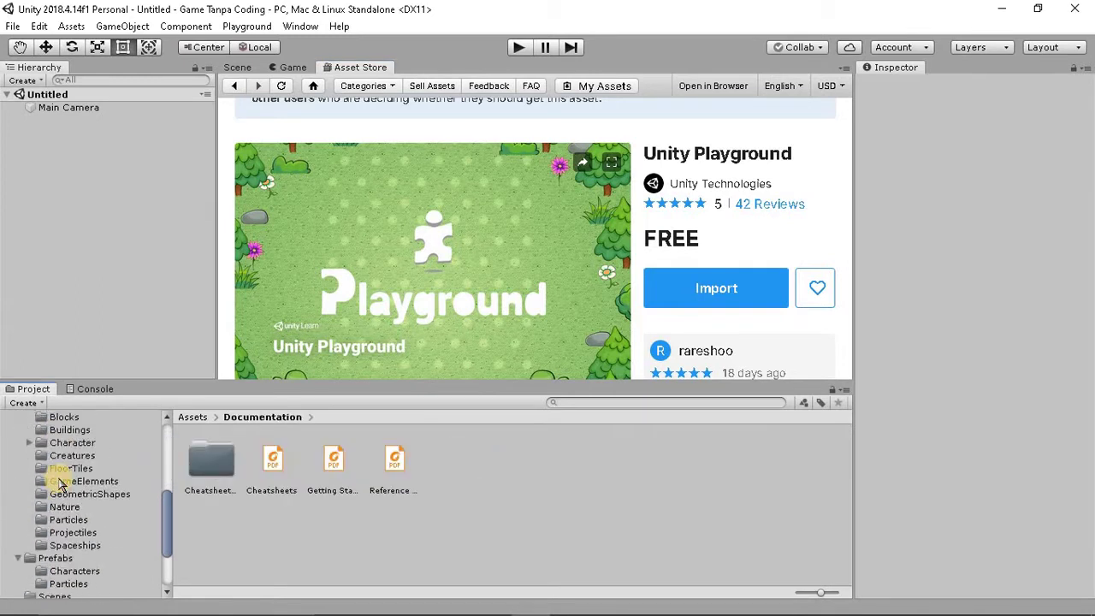
{"action": "left_click", "coordinate": [61, 482]}
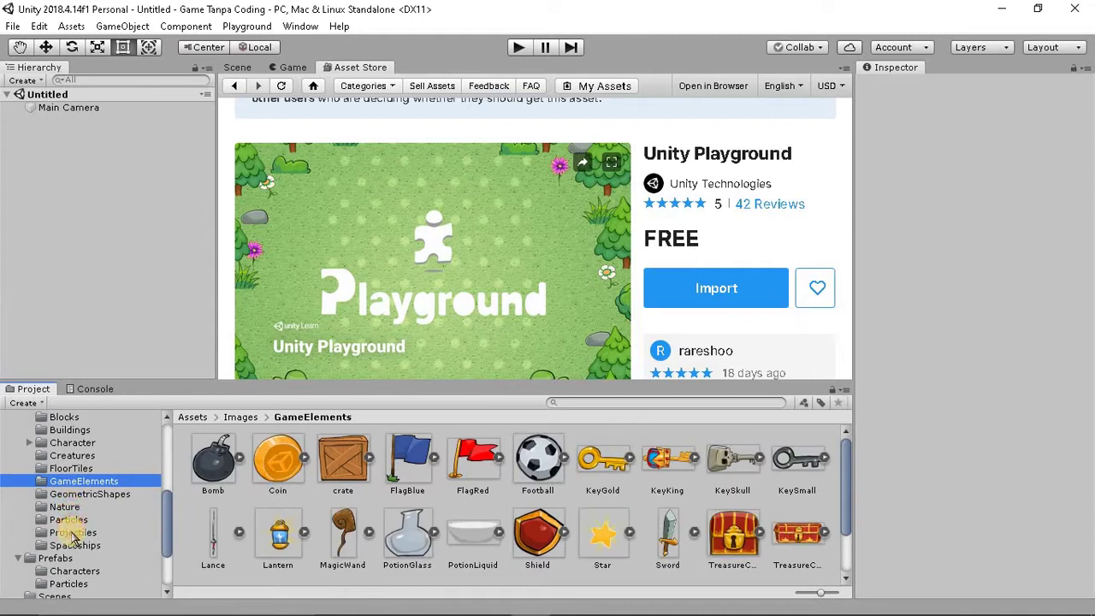
{"action": "left_click", "coordinate": [65, 507]}
{"action": "left_click", "coordinate": [73, 532]}
{"action": "left_click", "coordinate": [56, 557]}
{"action": "left_click", "coordinate": [75, 544]}
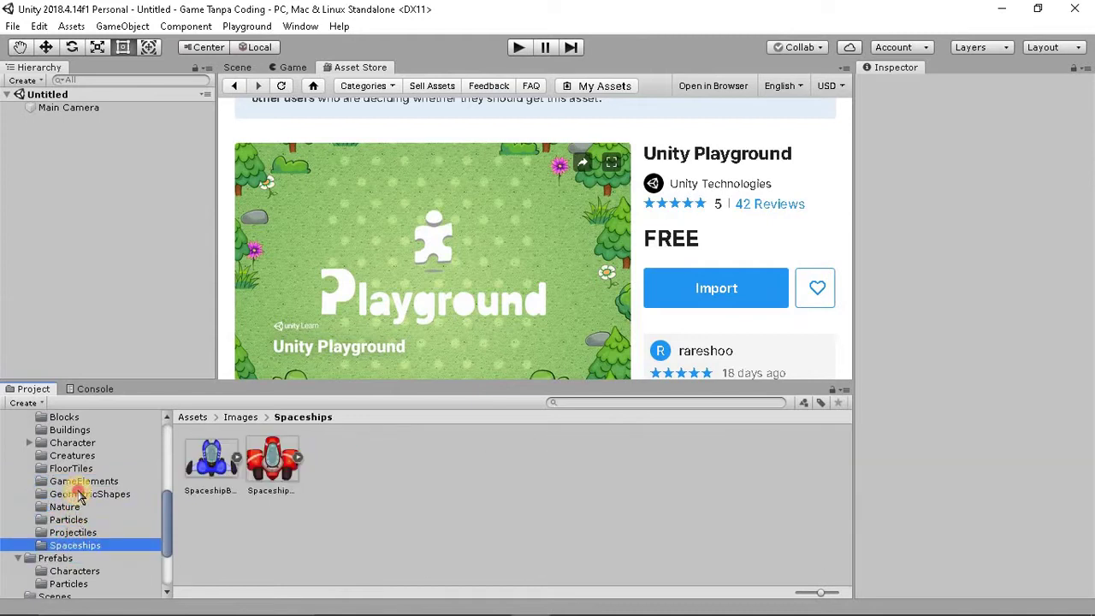
{"action": "left_click", "coordinate": [78, 494]}
{"action": "left_click", "coordinate": [75, 469]}
{"action": "scroll", "coordinate": [68, 479], "scroll_direction": "up", "scroll_amount": 5}
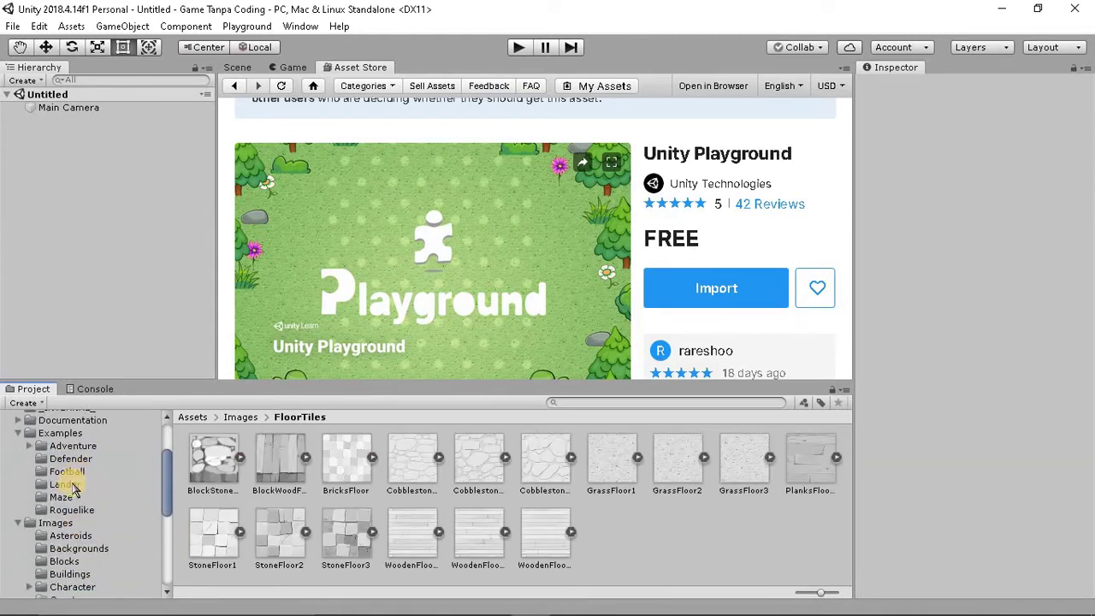
{"action": "left_click", "coordinate": [49, 433]}
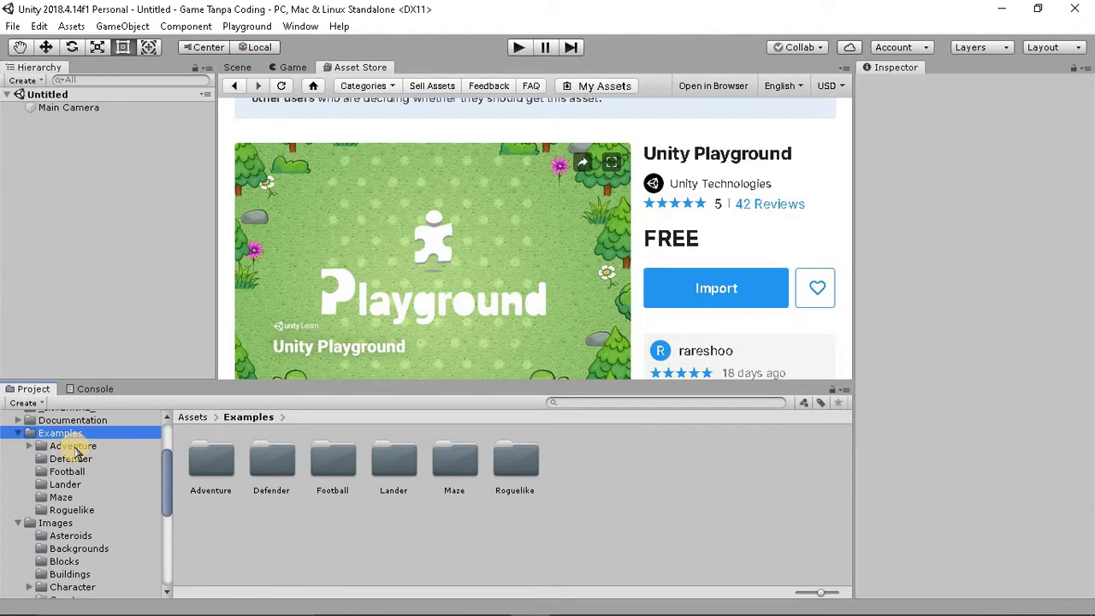
{"action": "left_click", "coordinate": [76, 446]}
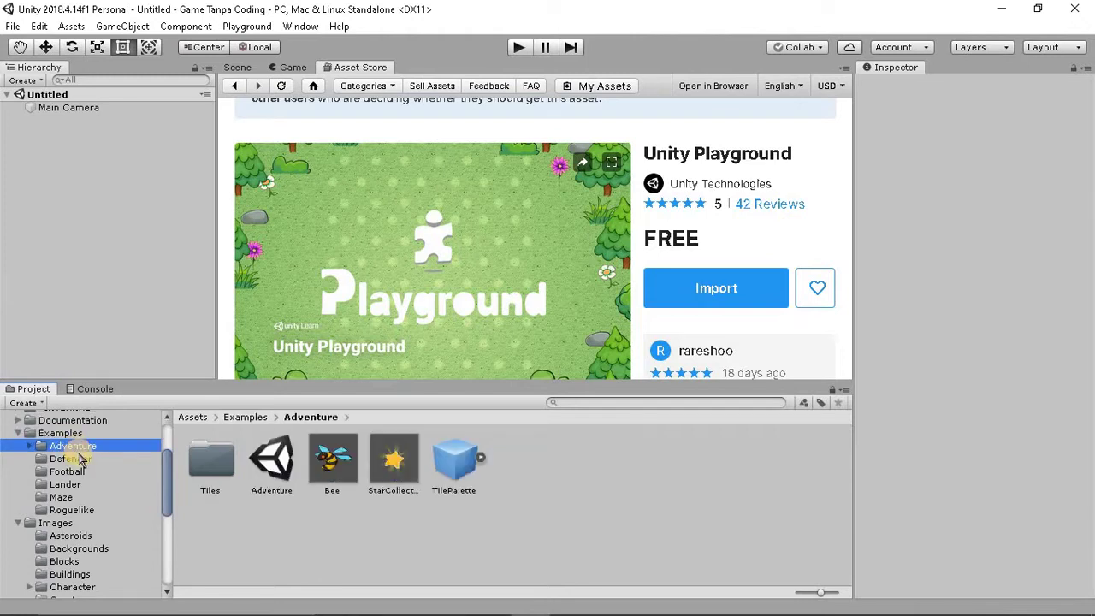
{"action": "left_click", "coordinate": [81, 459]}
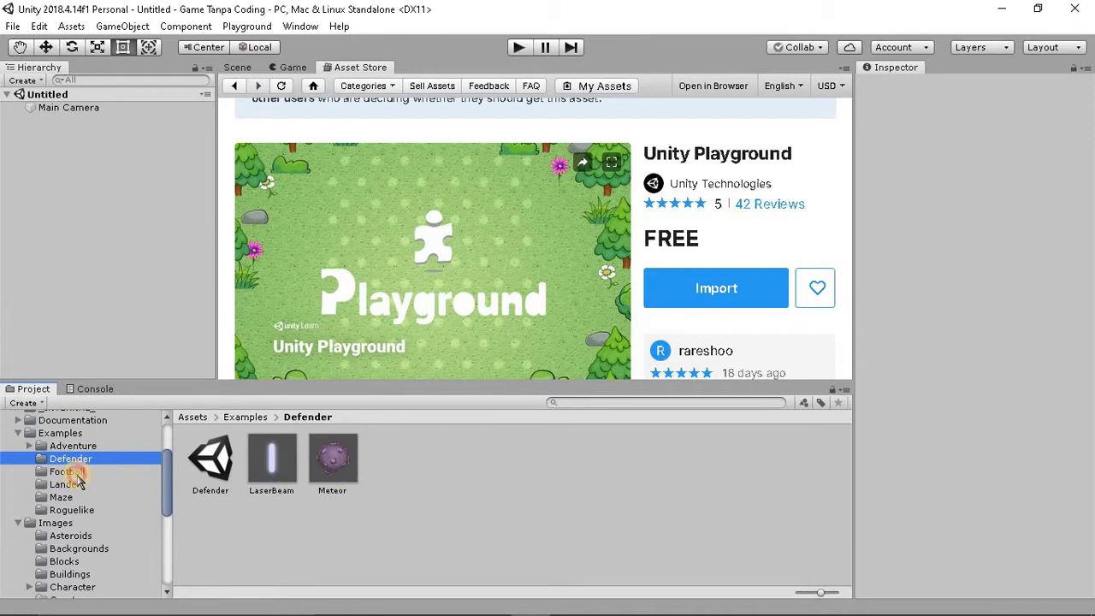
{"action": "left_click", "coordinate": [75, 471]}
{"action": "left_click", "coordinate": [77, 485]}
{"action": "left_click", "coordinate": [77, 497]}
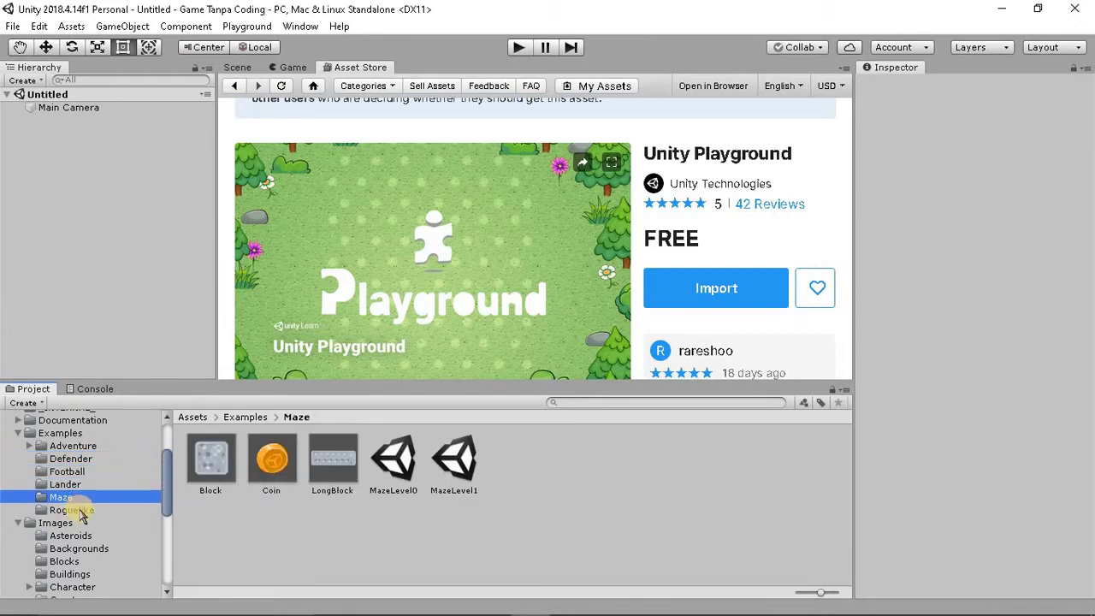
{"action": "left_click", "coordinate": [80, 510]}
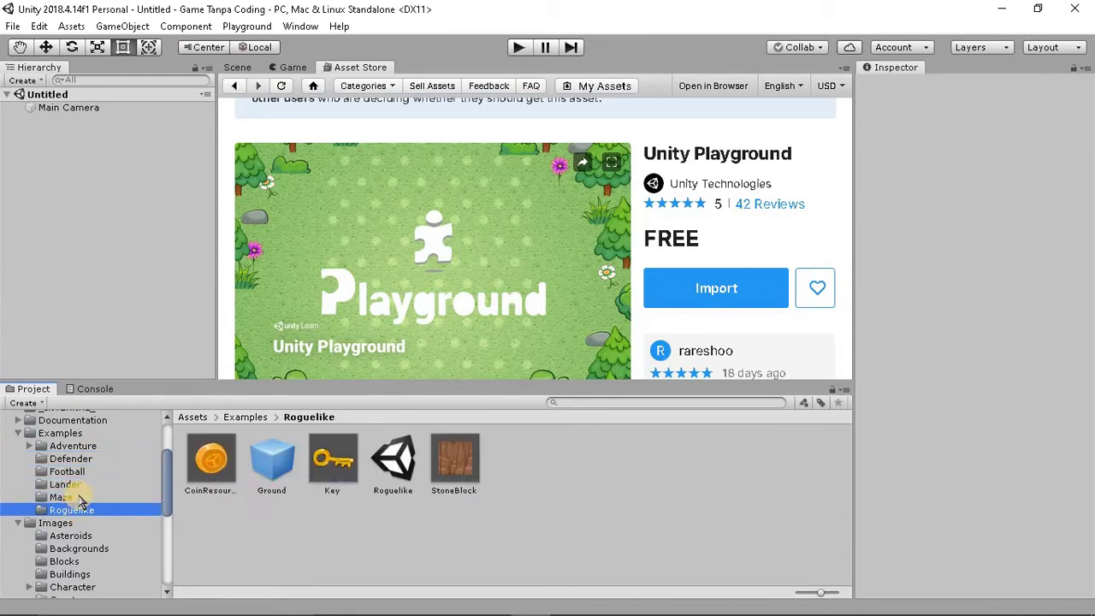
{"action": "left_click", "coordinate": [75, 497]}
{"action": "left_click", "coordinate": [74, 471]}
{"action": "left_click", "coordinate": [73, 484]}
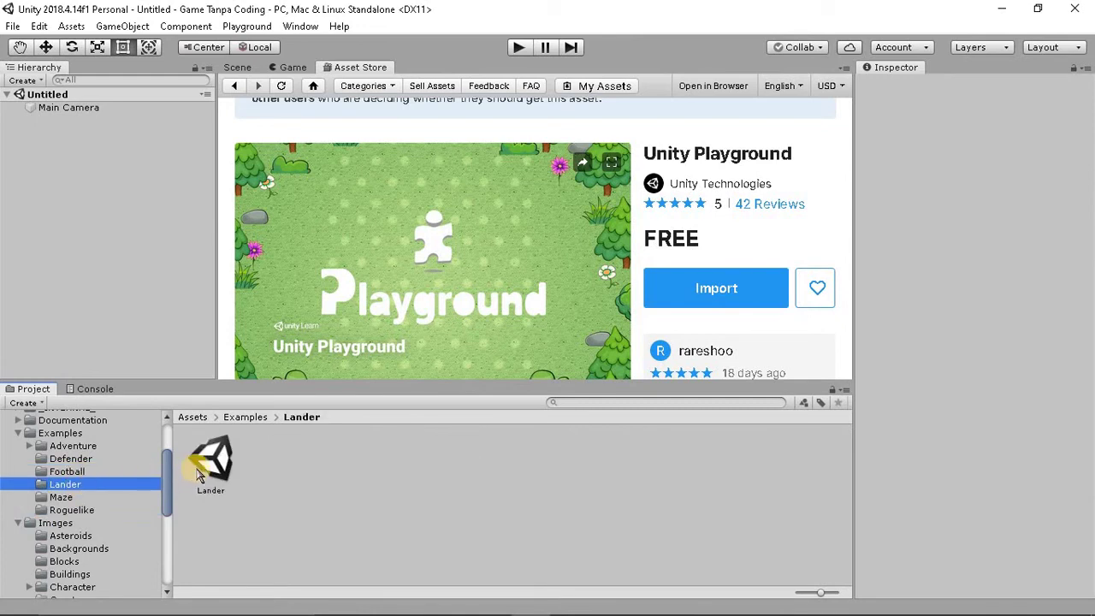
Open the Lander example scene, run a quick playtest, and stop Play mode.
{"action": "double_click", "coordinate": [211, 466]}
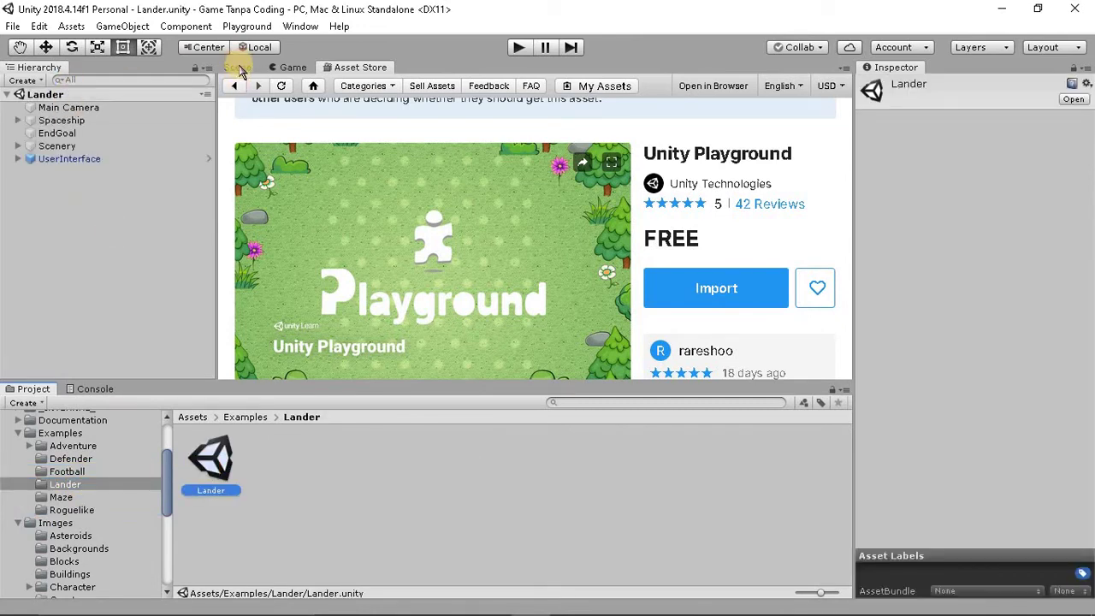
{"action": "left_click", "coordinate": [238, 68]}
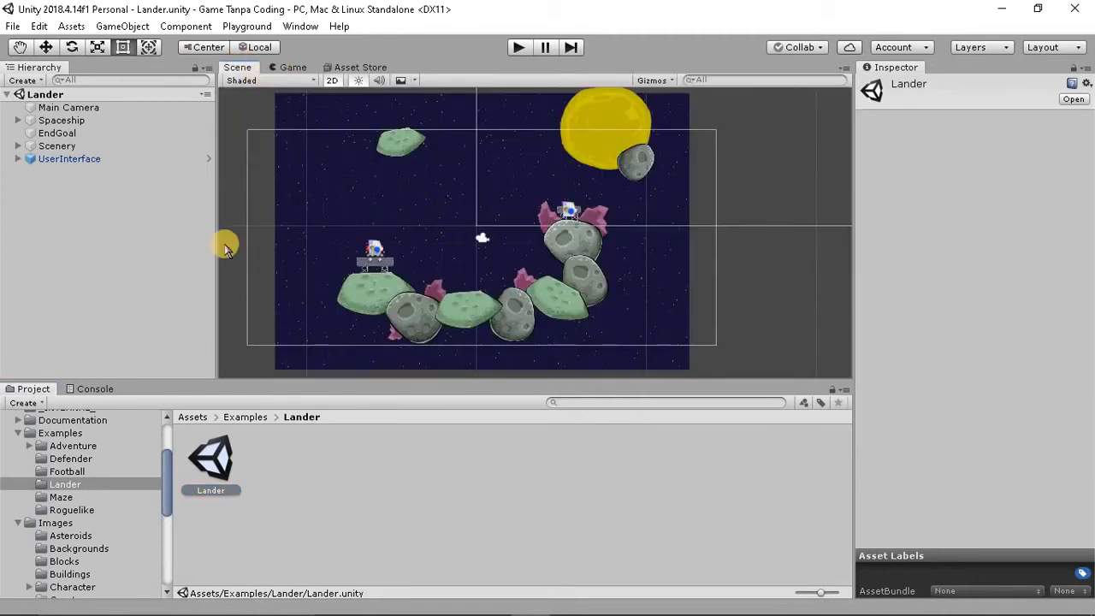
{"action": "left_click", "coordinate": [518, 47]}
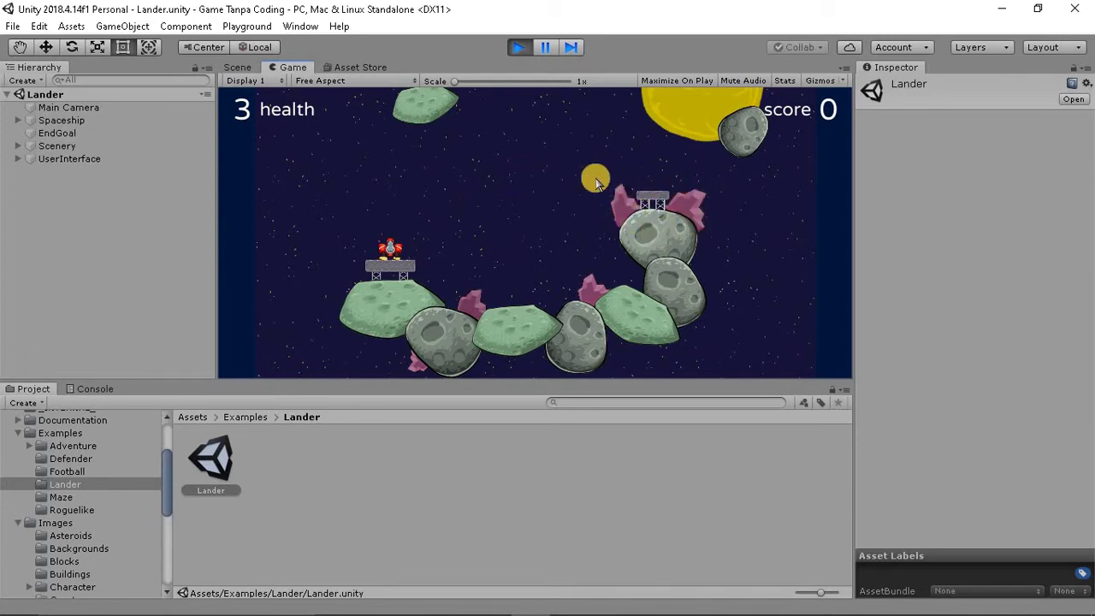
{"action": "left_click", "coordinate": [523, 51]}
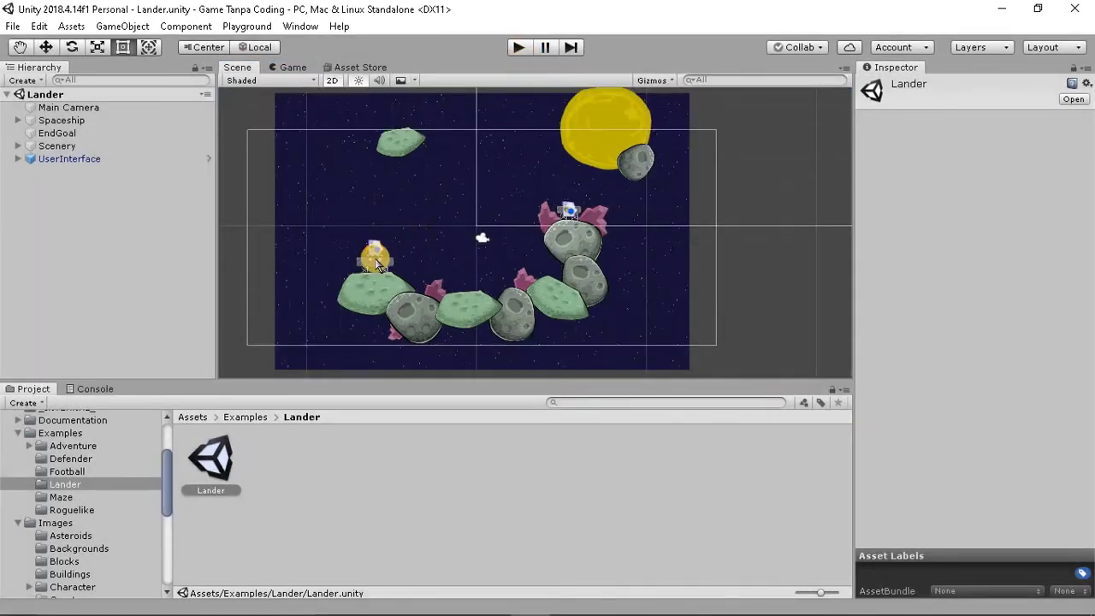
Select the Spaceship and keep its Rotate Type Of Control on WASD.
{"action": "left_click", "coordinate": [68, 121]}
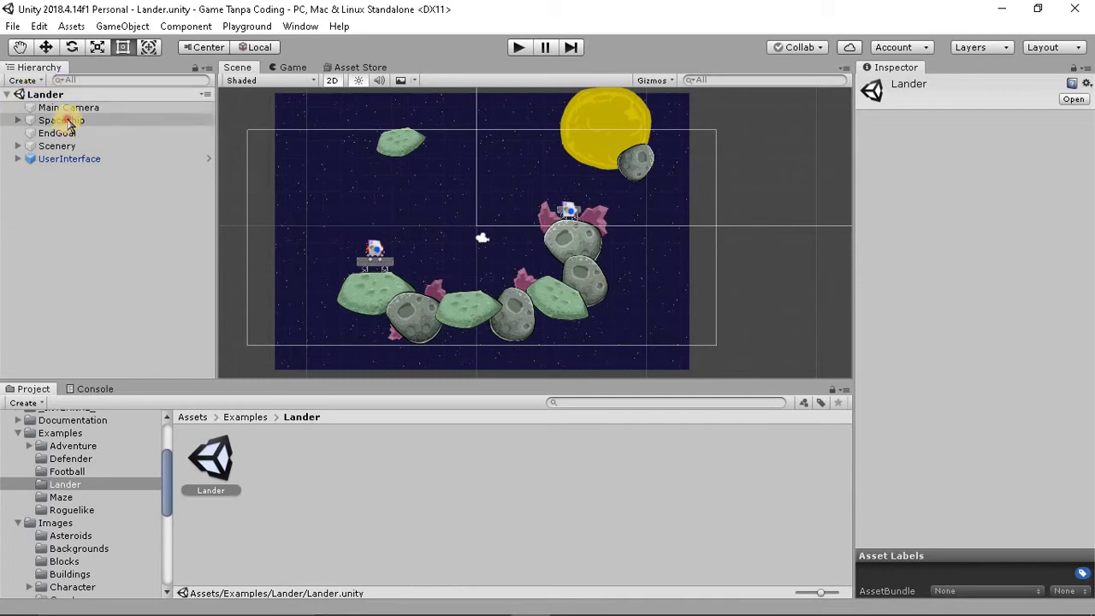
{"action": "left_click", "coordinate": [68, 122]}
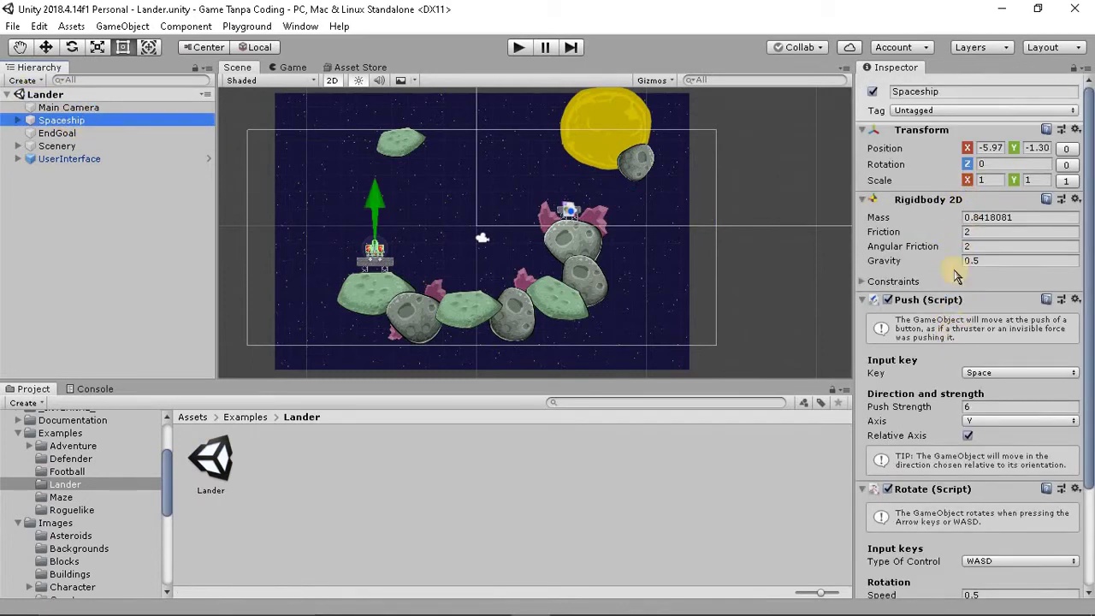
{"action": "scroll", "coordinate": [962, 243], "scroll_direction": "down", "scroll_amount": 1}
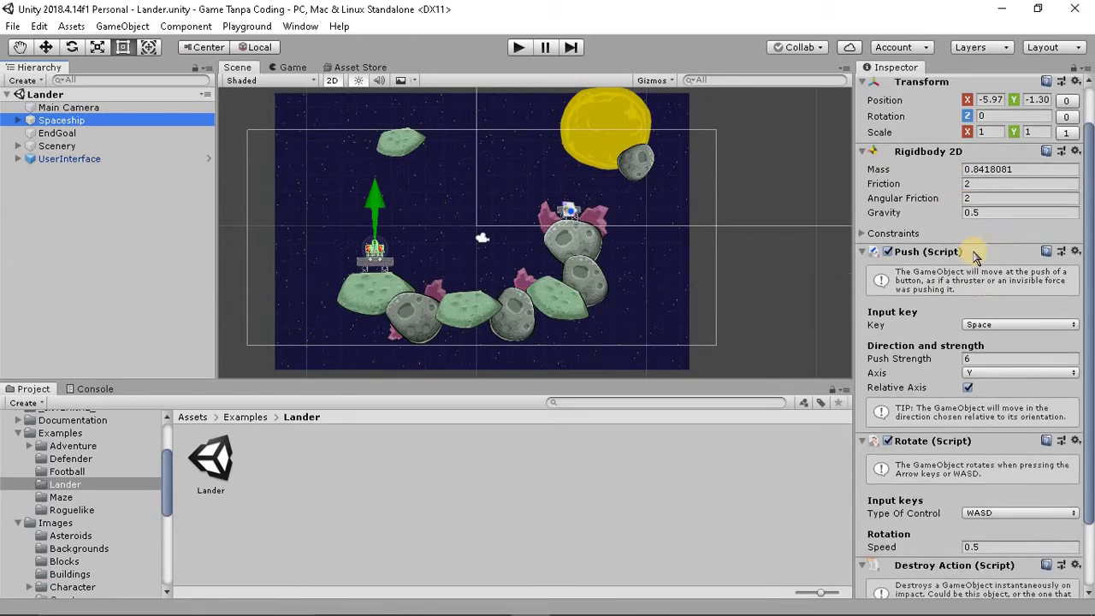
{"action": "scroll", "coordinate": [962, 243], "scroll_direction": "down", "scroll_amount": 1}
{"action": "scroll", "coordinate": [958, 227], "scroll_direction": "down", "scroll_amount": 1}
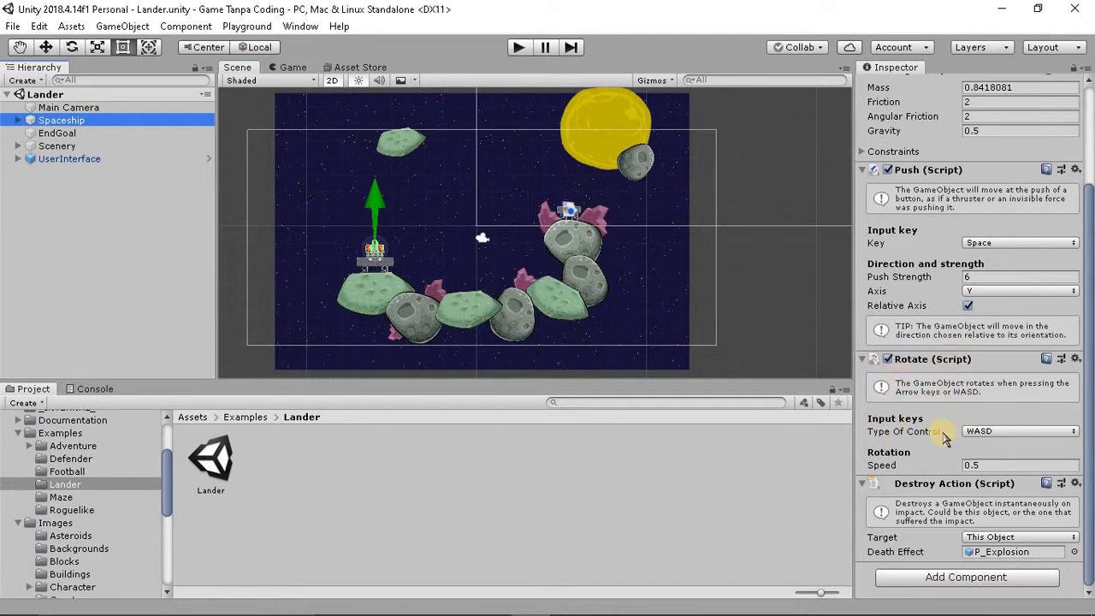
{"action": "left_click", "coordinate": [1026, 433]}
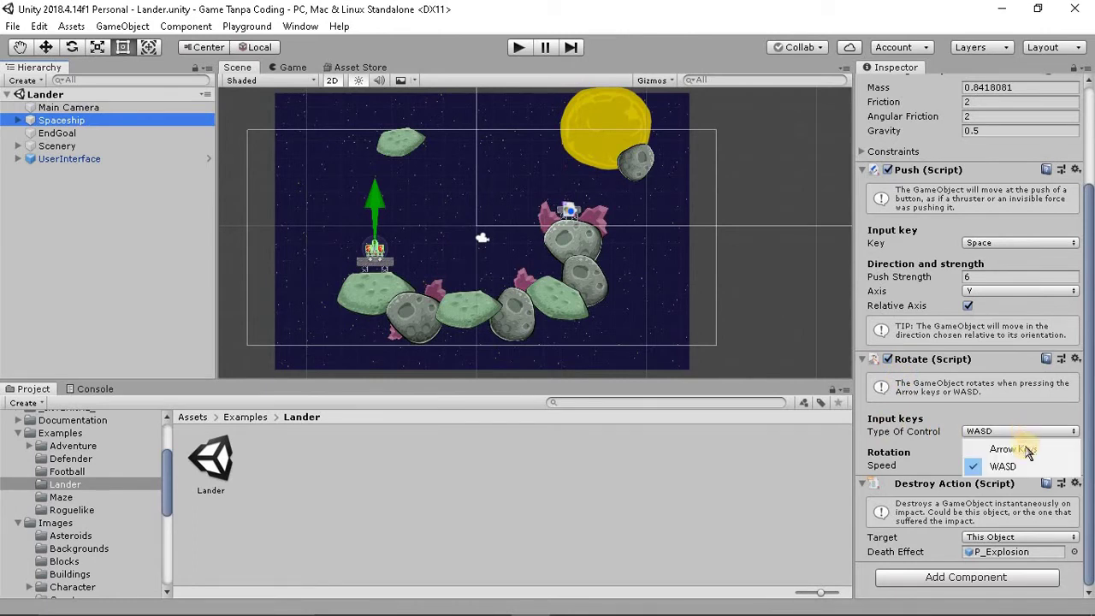
{"action": "left_click", "coordinate": [971, 432]}
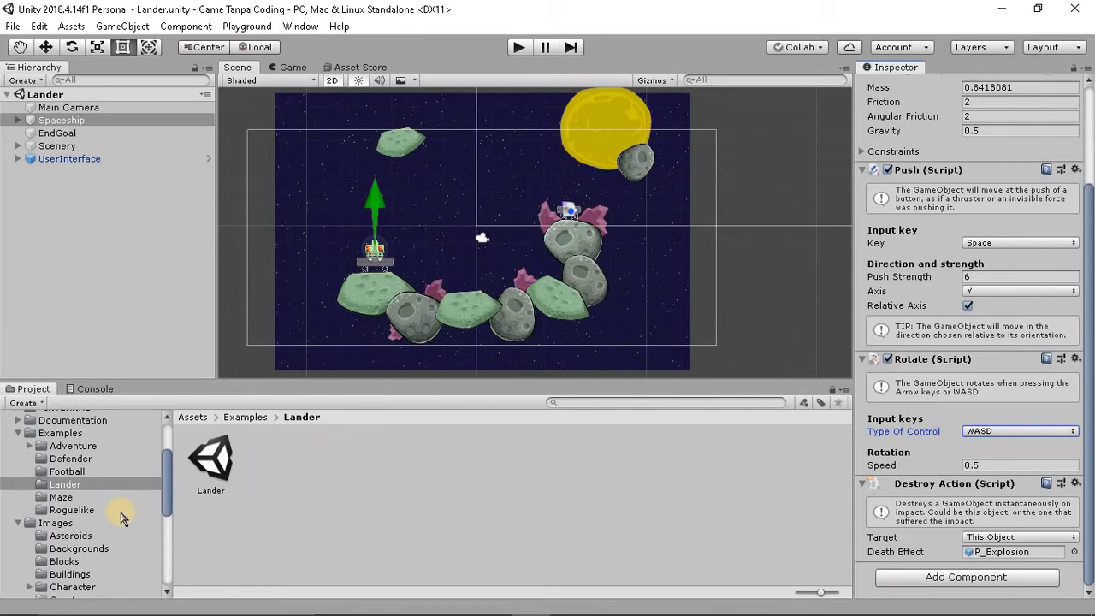
Browse to Scripts > Movement in the Project panel and select the Move script.
{"action": "scroll", "coordinate": [116, 516], "scroll_direction": "down", "scroll_amount": 3}
{"action": "scroll", "coordinate": [103, 517], "scroll_direction": "down", "scroll_amount": 3}
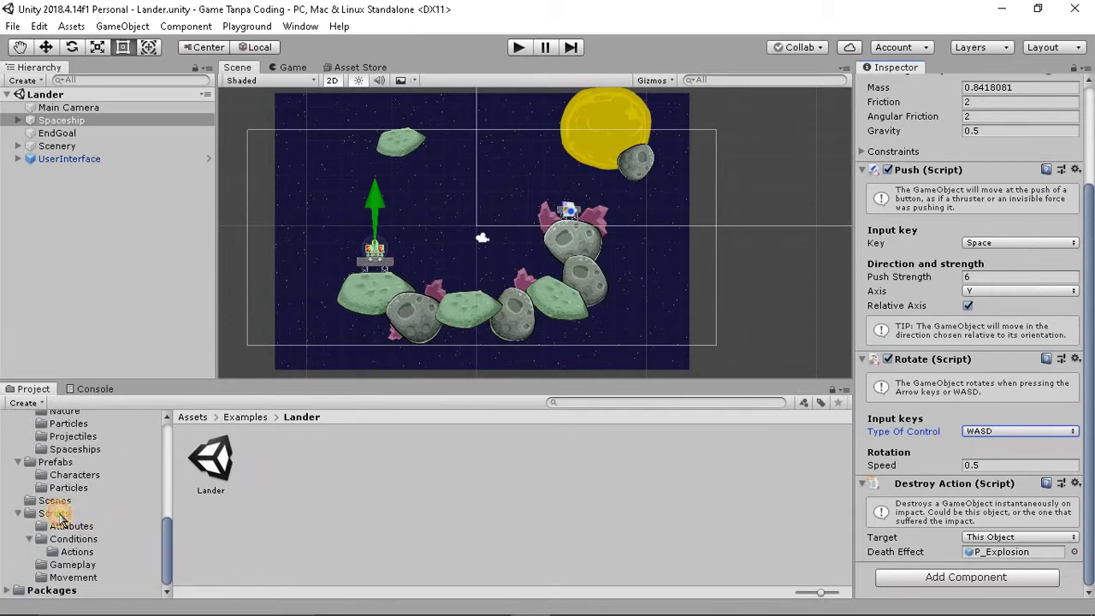
{"action": "left_click", "coordinate": [73, 514]}
{"action": "left_click", "coordinate": [72, 526]}
{"action": "left_click", "coordinate": [74, 539]}
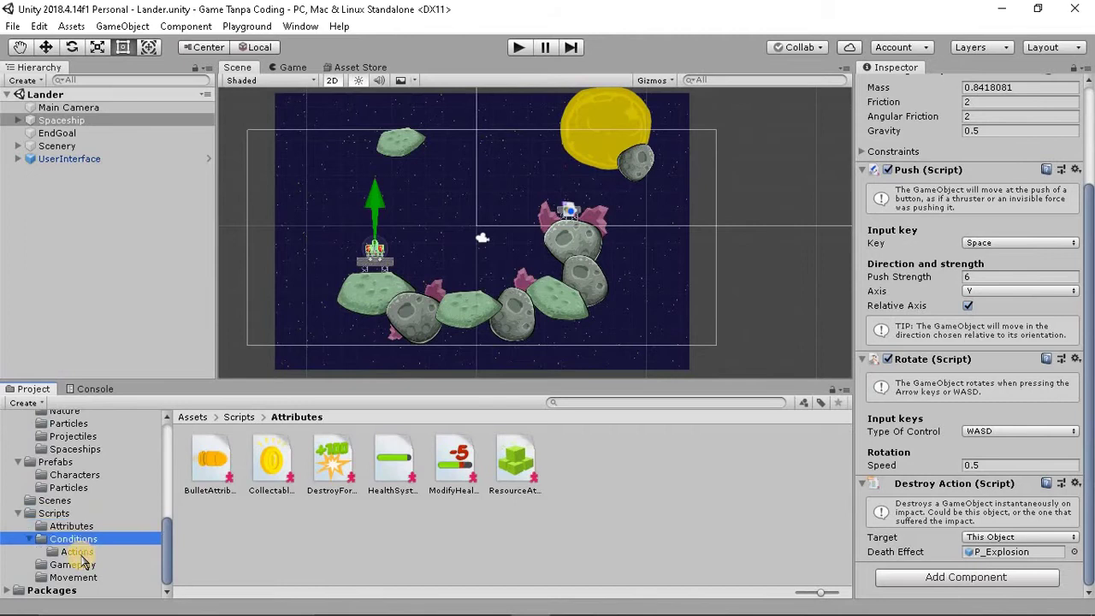
{"action": "left_click", "coordinate": [76, 552]}
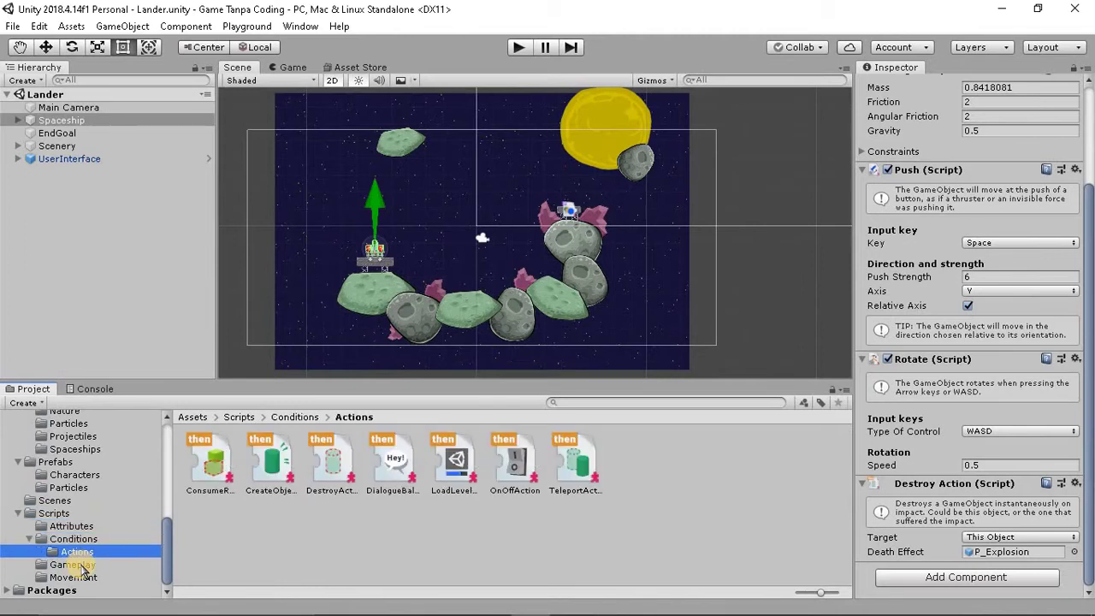
{"action": "left_click", "coordinate": [86, 576]}
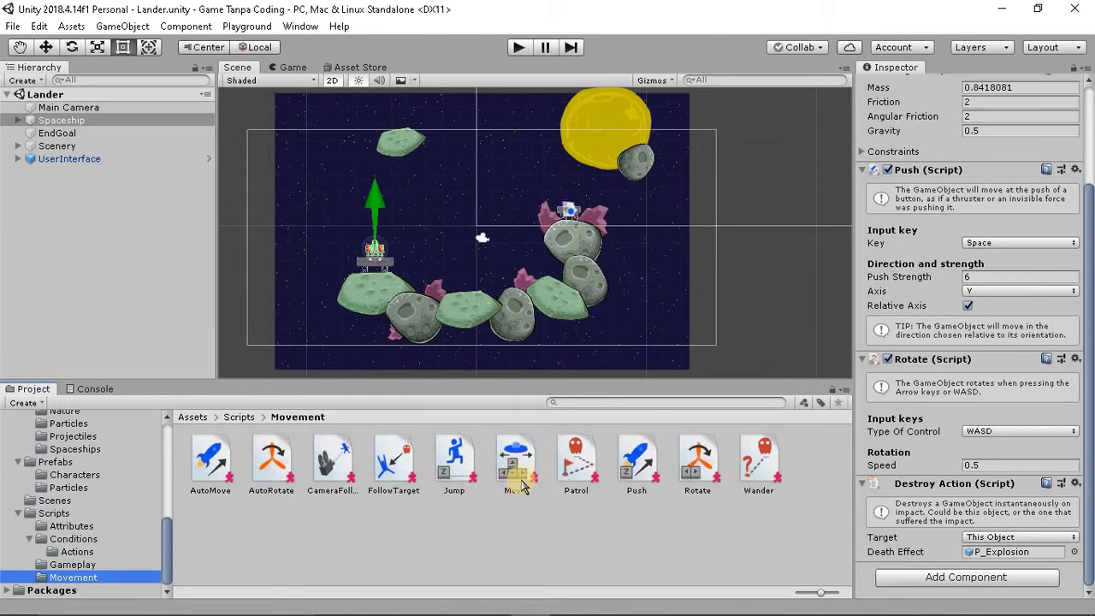
{"action": "left_click", "coordinate": [518, 464]}
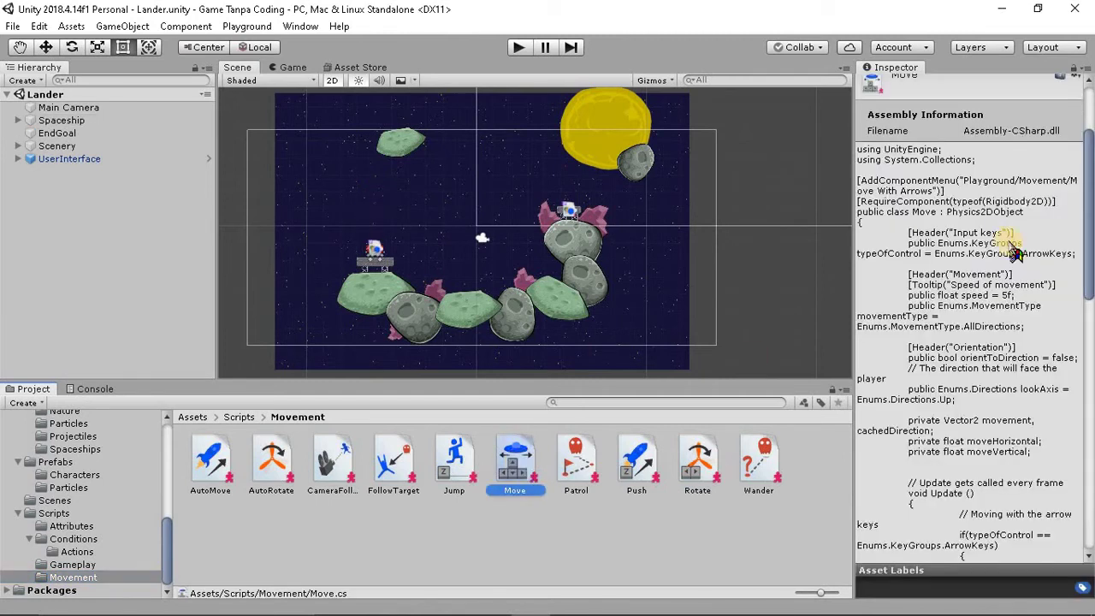
Open Move.cs in Notepad++ and decline the update download offer.
{"action": "double_click", "coordinate": [966, 274]}
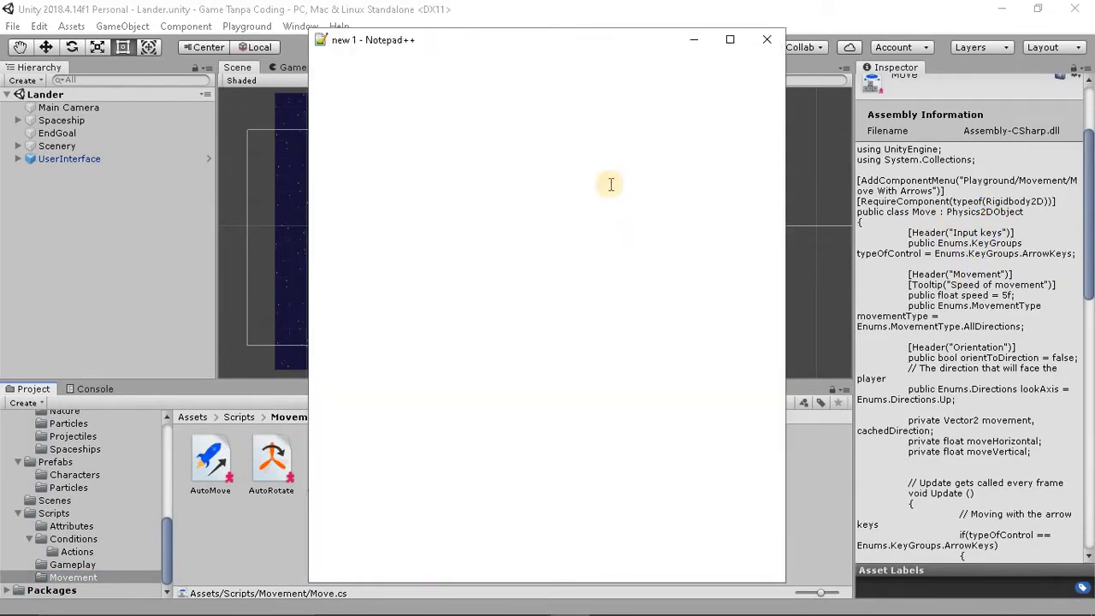
{"action": "scroll", "coordinate": [541, 261], "scroll_direction": "down", "scroll_amount": 5}
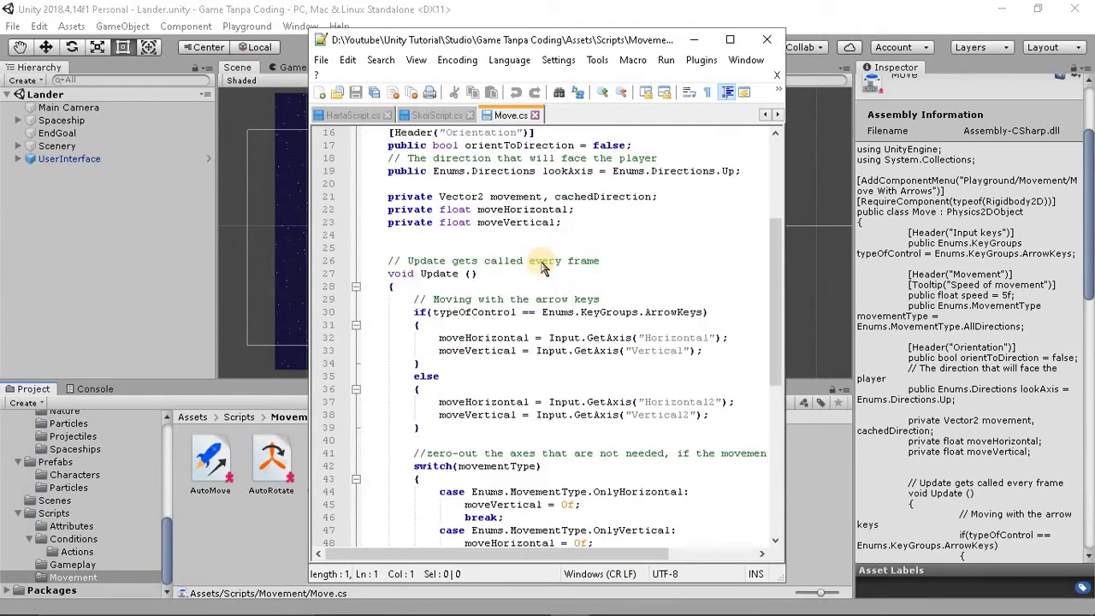
{"action": "scroll", "coordinate": [547, 265], "scroll_direction": "down", "scroll_amount": 1}
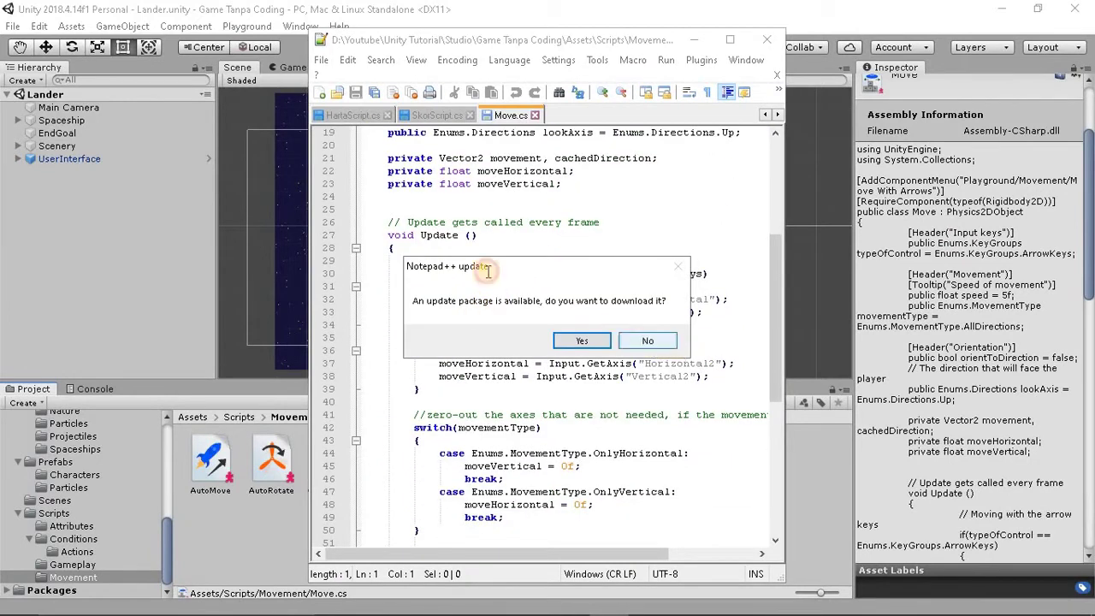
{"action": "left_click", "coordinate": [648, 341]}
Scroll up and down through the Move.cs code.
{"action": "scroll", "coordinate": [475, 249], "scroll_direction": "down", "scroll_amount": 6}
{"action": "scroll", "coordinate": [490, 257], "scroll_direction": "down", "scroll_amount": 2}
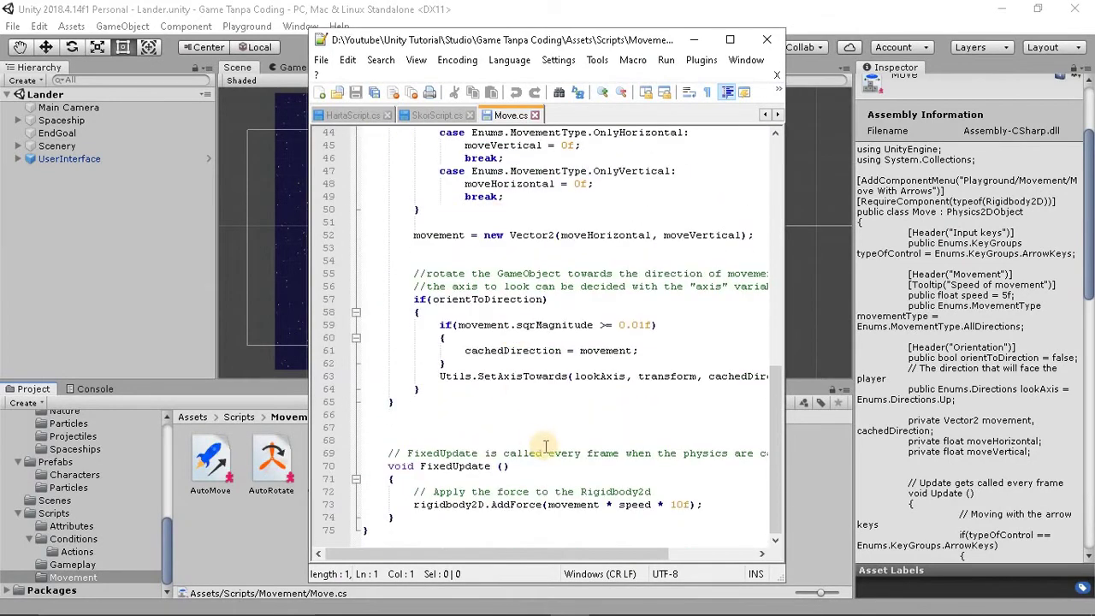
{"action": "scroll", "coordinate": [539, 440], "scroll_direction": "up", "scroll_amount": 5}
{"action": "scroll", "coordinate": [544, 444], "scroll_direction": "up", "scroll_amount": 3}
{"action": "scroll", "coordinate": [546, 446], "scroll_direction": "up", "scroll_amount": 3}
{"action": "scroll", "coordinate": [546, 445], "scroll_direction": "up", "scroll_amount": 4}
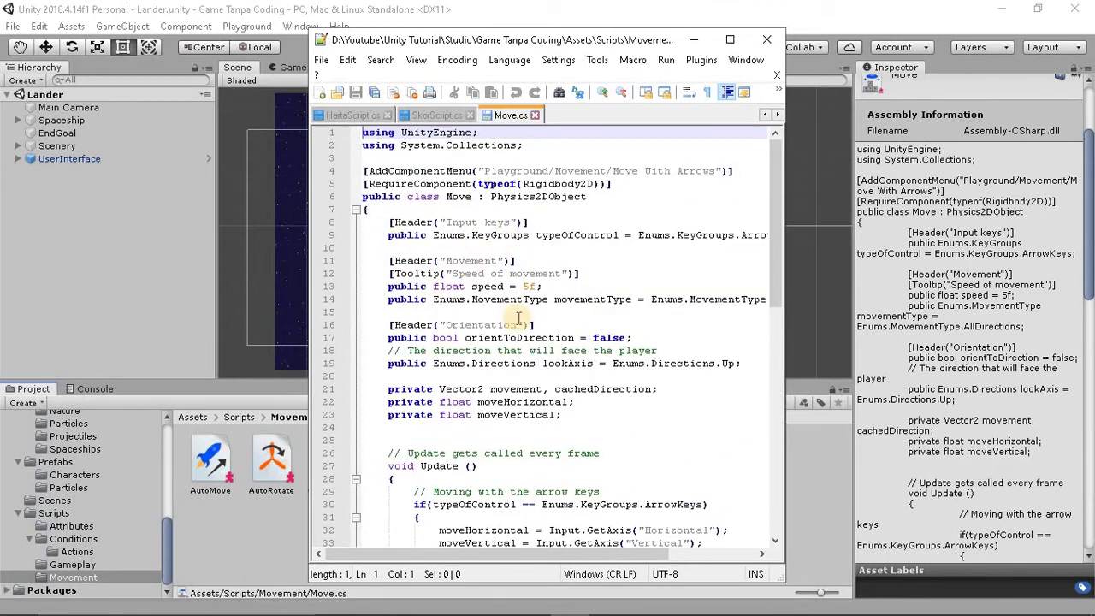
{"action": "scroll", "coordinate": [516, 315], "scroll_direction": "down", "scroll_amount": 4}
{"action": "scroll", "coordinate": [517, 315], "scroll_direction": "down", "scroll_amount": 4}
{"action": "scroll", "coordinate": [518, 318], "scroll_direction": "down", "scroll_amount": 3}
{"action": "scroll", "coordinate": [517, 318], "scroll_direction": "down", "scroll_amount": 2}
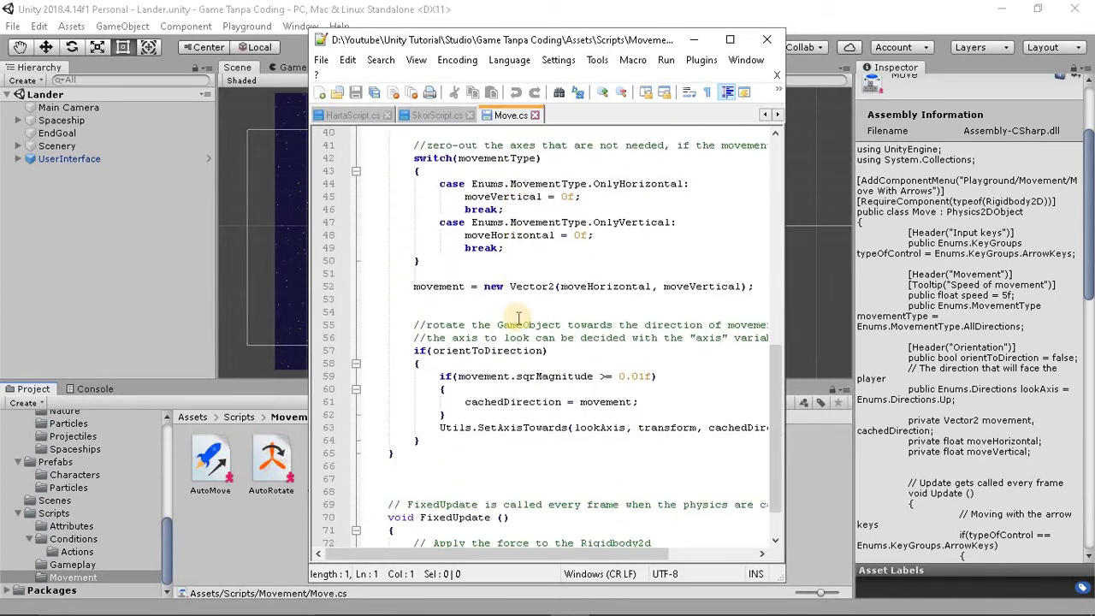
{"action": "scroll", "coordinate": [517, 318], "scroll_direction": "down", "scroll_amount": 2}
Back in Unity, inspect the Move script and drag it over UserInterface and Spaceship.
{"action": "left_click", "coordinate": [876, 281]}
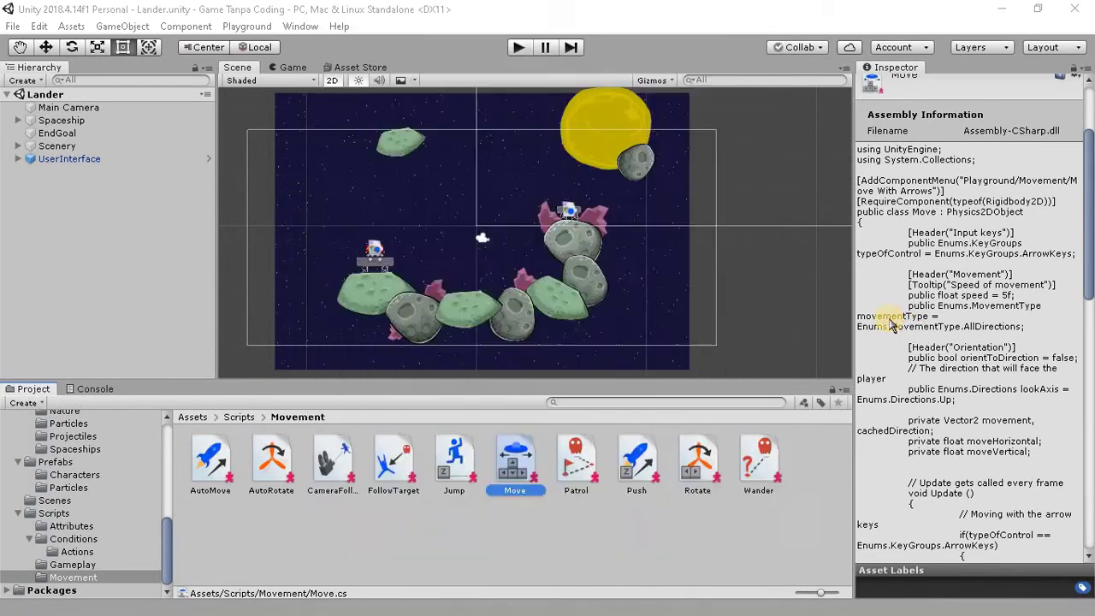
{"action": "scroll", "coordinate": [970, 290], "scroll_direction": "up", "scroll_amount": 3}
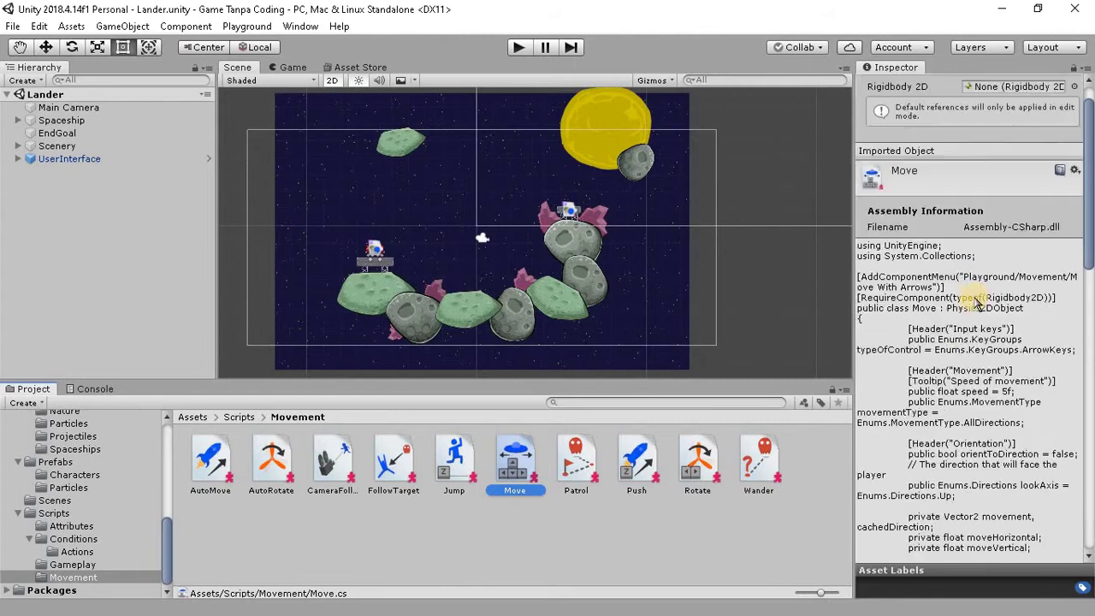
{"action": "scroll", "coordinate": [975, 299], "scroll_direction": "up", "scroll_amount": 2}
{"action": "scroll", "coordinate": [975, 301], "scroll_direction": "down", "scroll_amount": 2}
{"action": "scroll", "coordinate": [975, 301], "scroll_direction": "down", "scroll_amount": 5}
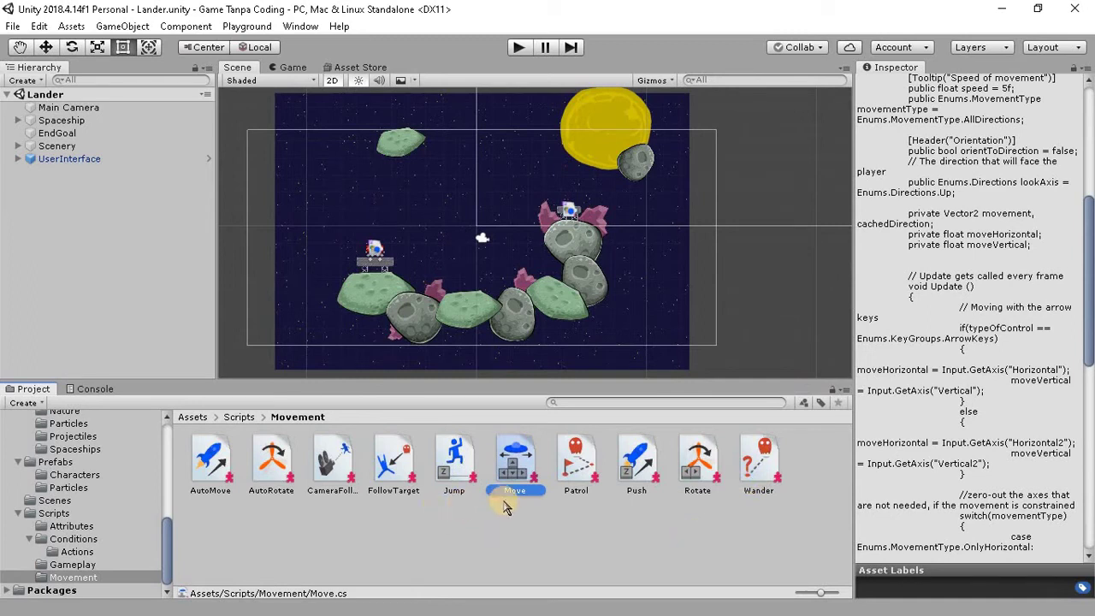
{"action": "left_click_drag", "start_coordinate": [503, 503], "coordinate": [63, 135]}
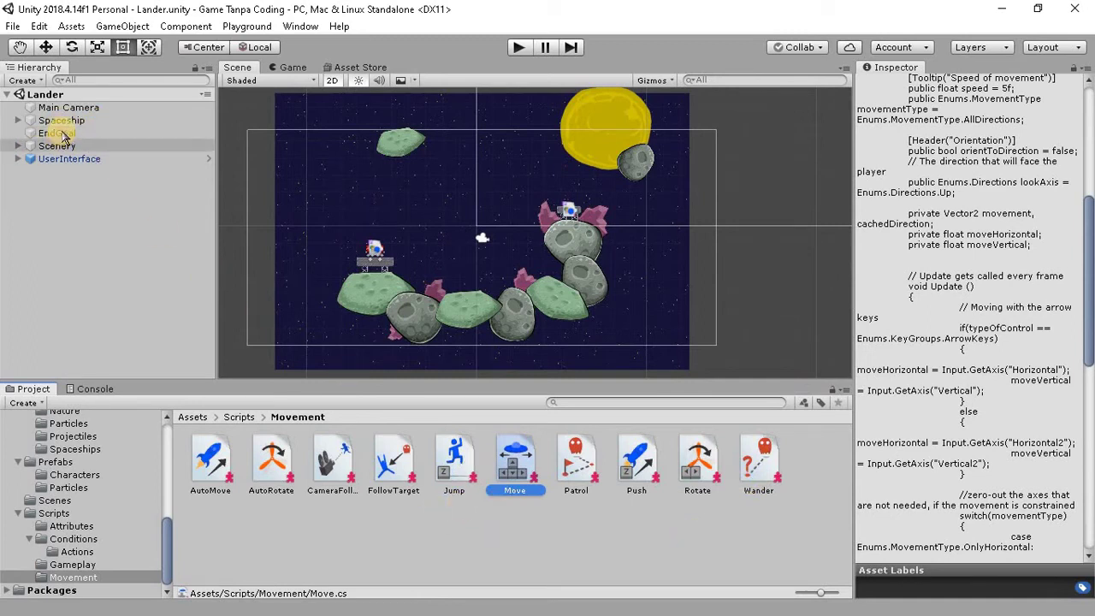
{"action": "left_click_drag", "start_coordinate": [63, 134], "coordinate": [69, 159]}
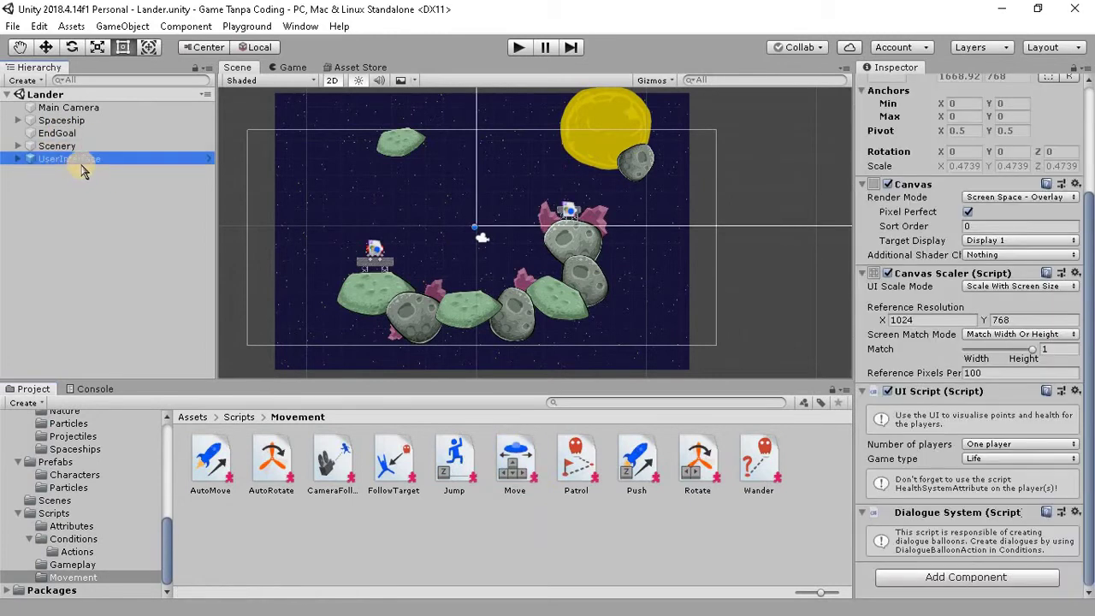
{"action": "left_click", "coordinate": [513, 509]}
{"action": "left_click", "coordinate": [500, 509]}
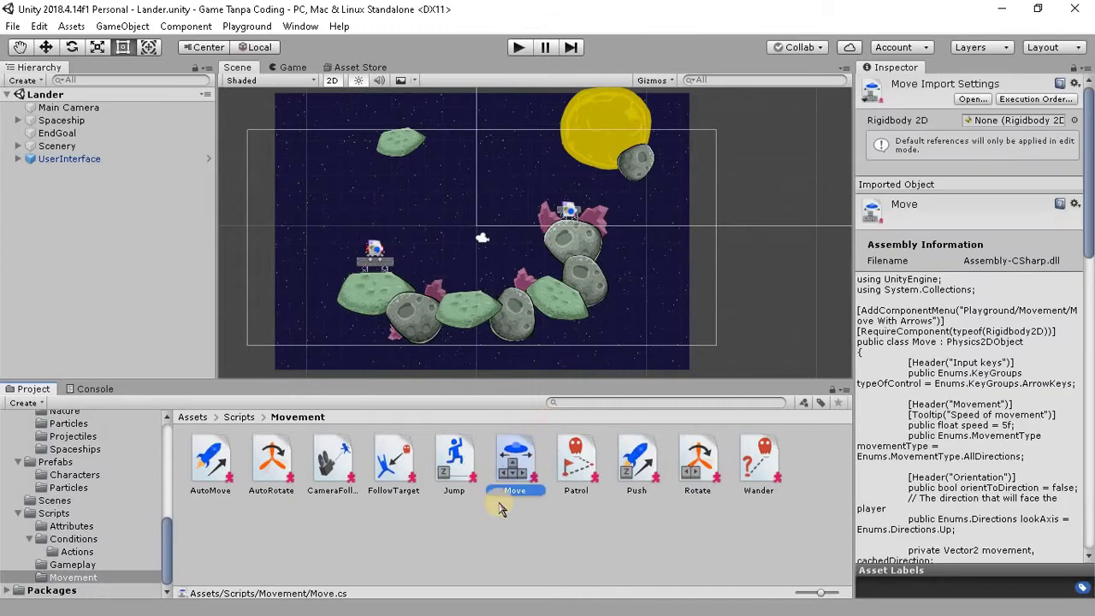
{"action": "left_click_drag", "start_coordinate": [500, 509], "coordinate": [64, 191]}
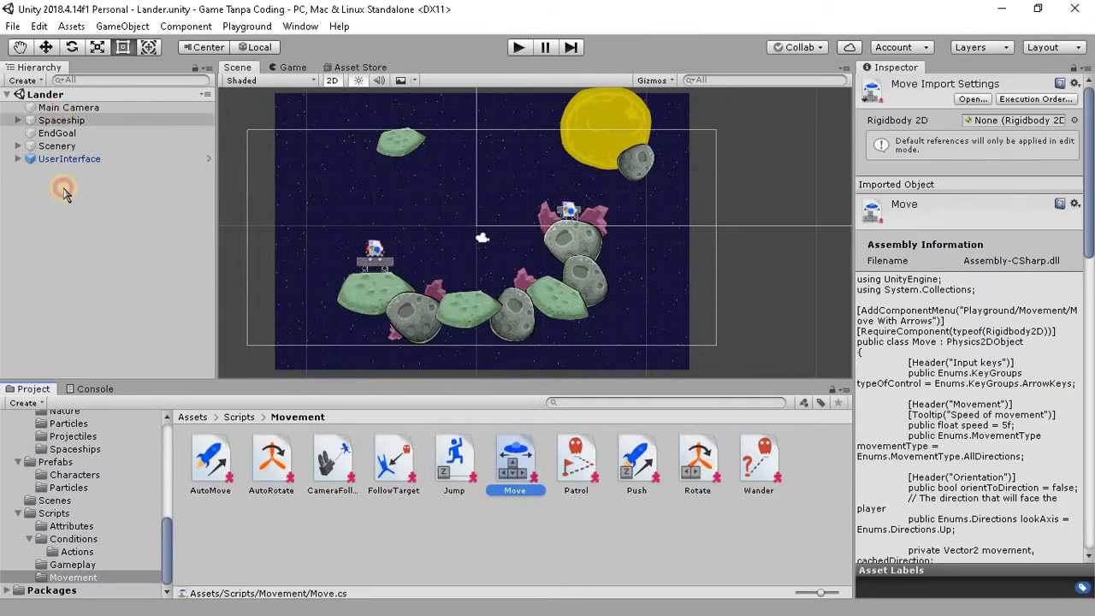
View Main Camera, then the Spaceship's components and its Rotate script source.
{"action": "left_click", "coordinate": [68, 107]}
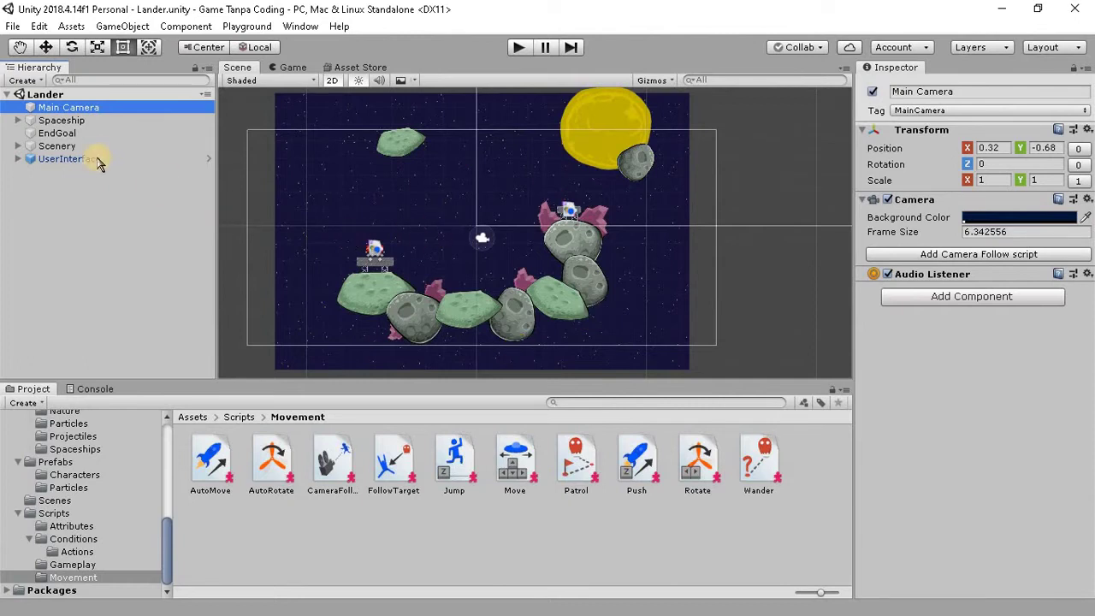
{"action": "left_click", "coordinate": [82, 125]}
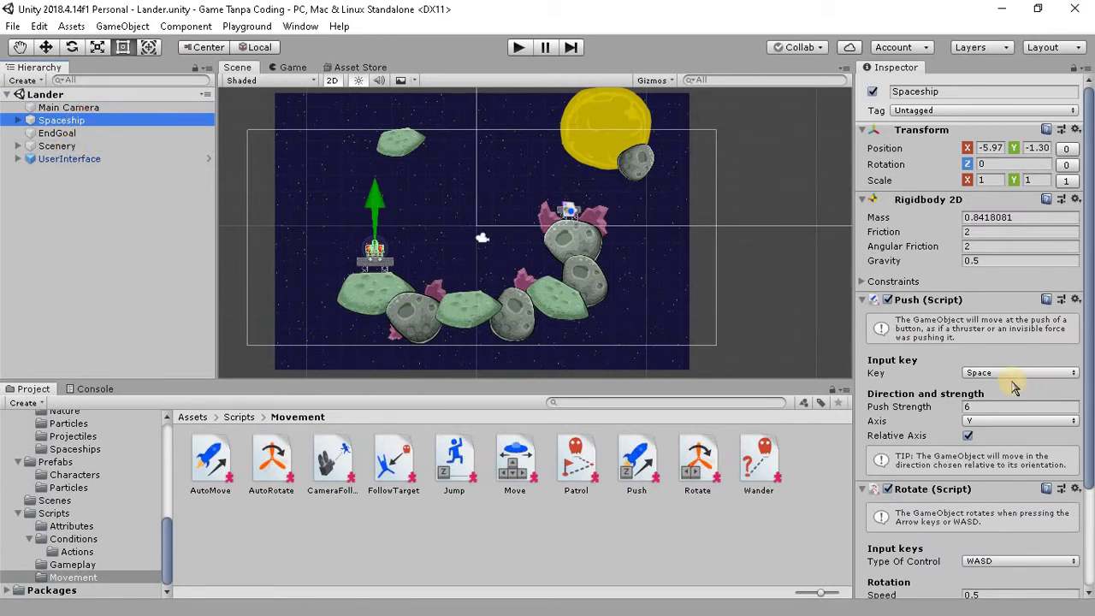
{"action": "scroll", "coordinate": [1017, 384], "scroll_direction": "down", "scroll_amount": 3}
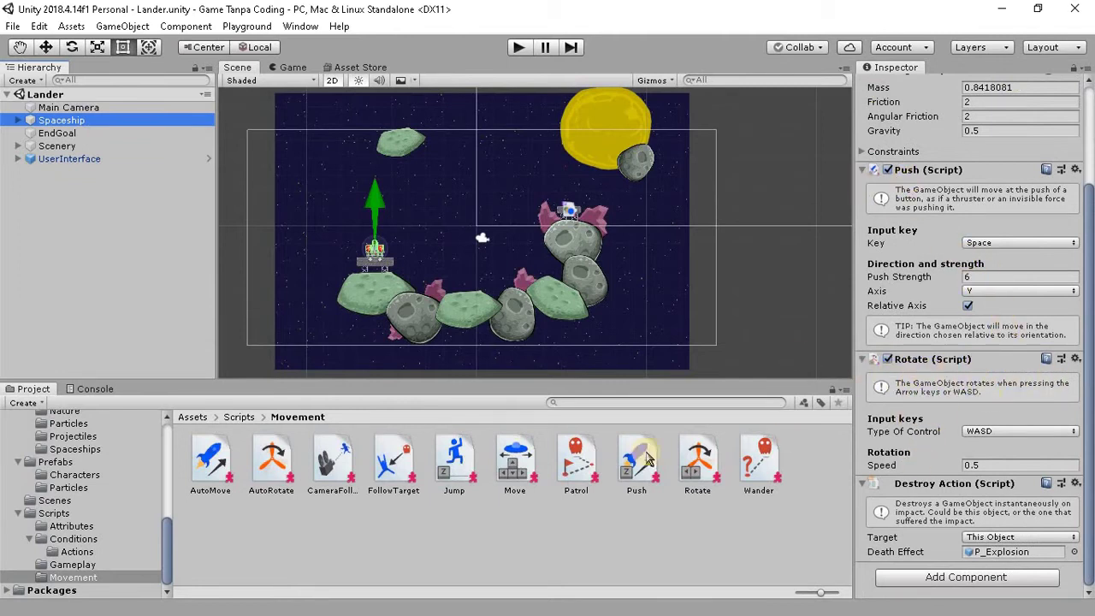
{"action": "left_click", "coordinate": [697, 469]}
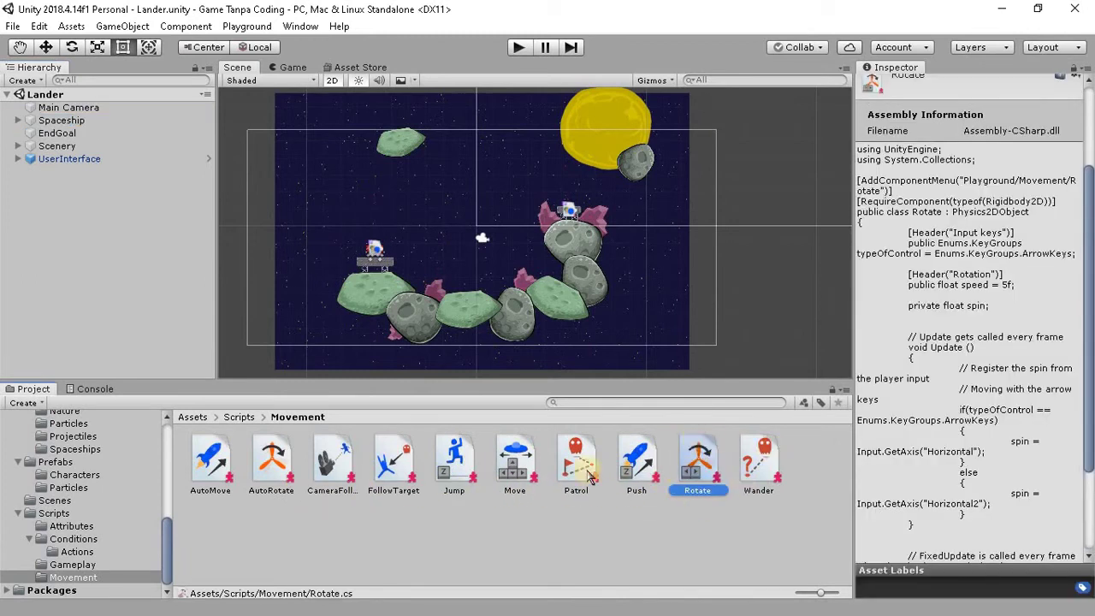
{"action": "left_click", "coordinate": [62, 121]}
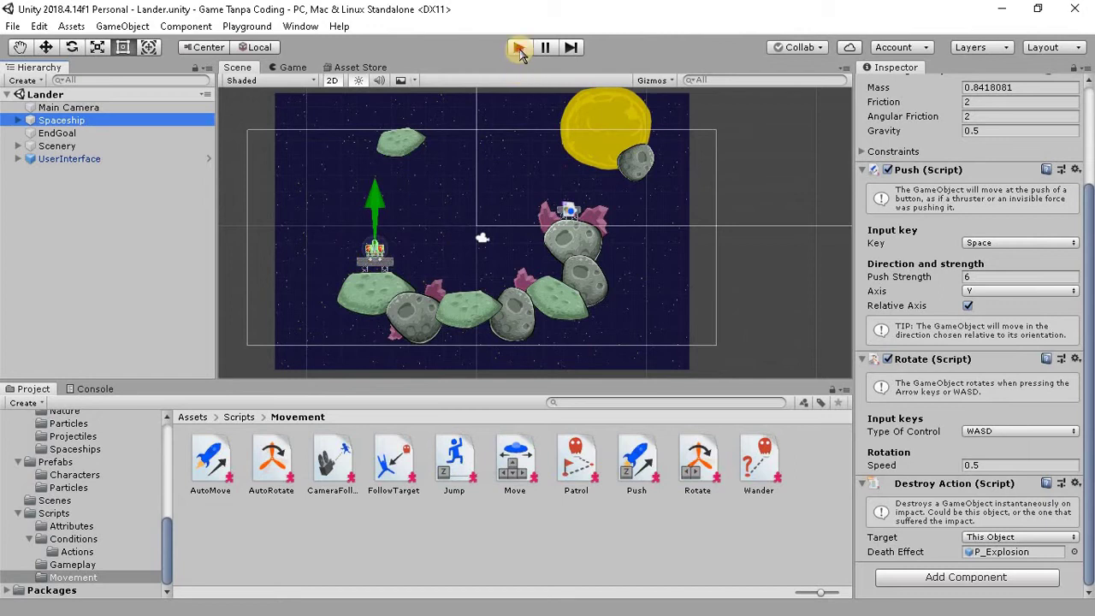
Playtest the Lander, flying with Space, A and D onto the pad for 'Player 1 wins!'.
{"action": "key", "text": "ctrl+p"}
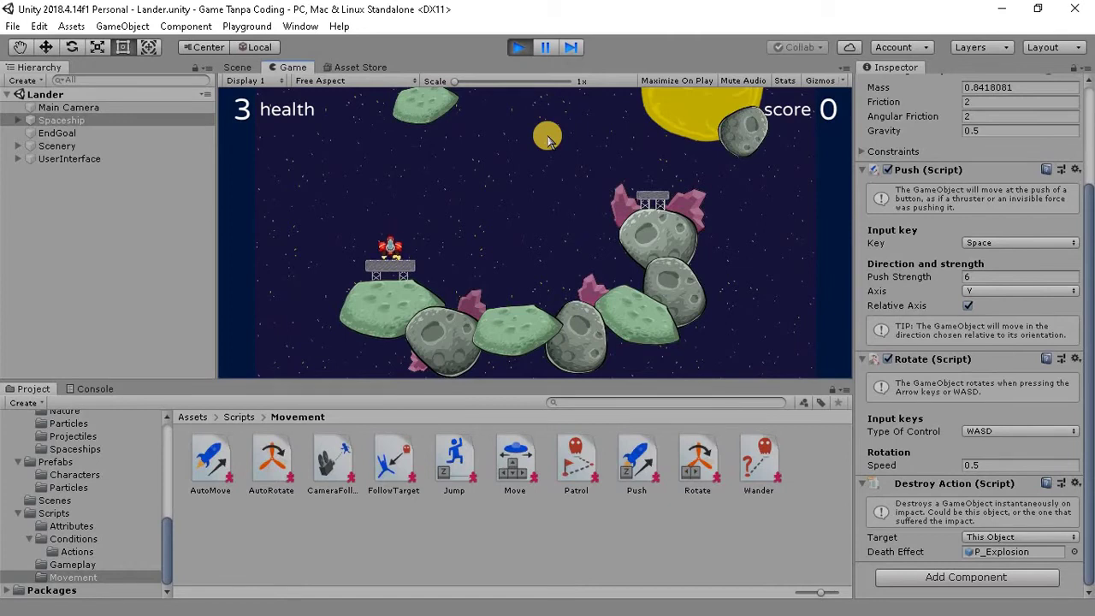
{"action": "key", "text": "space"}
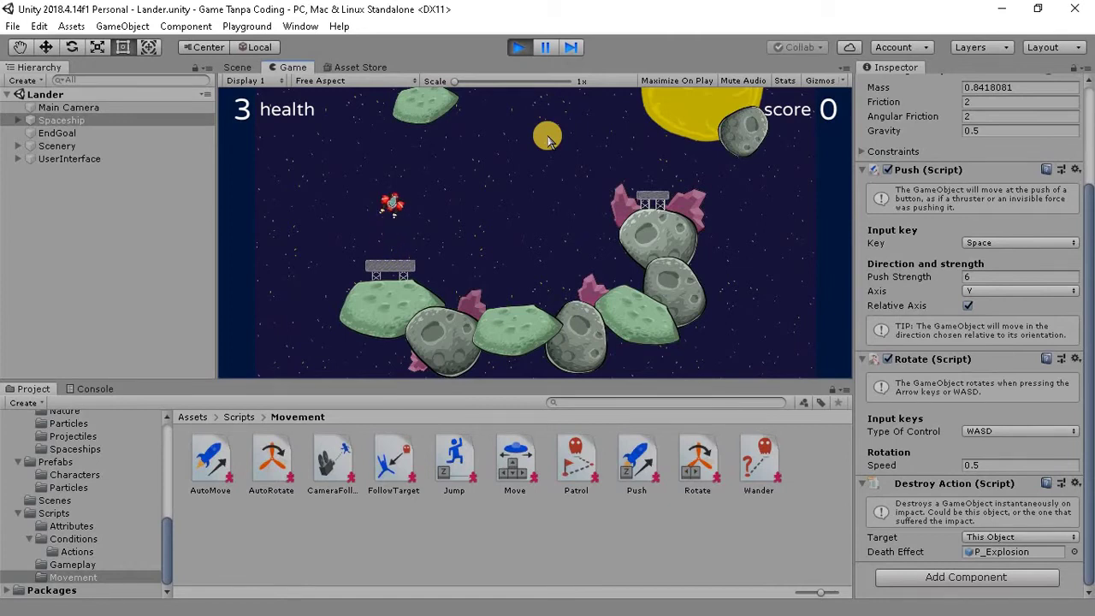
{"action": "key", "text": "a"}
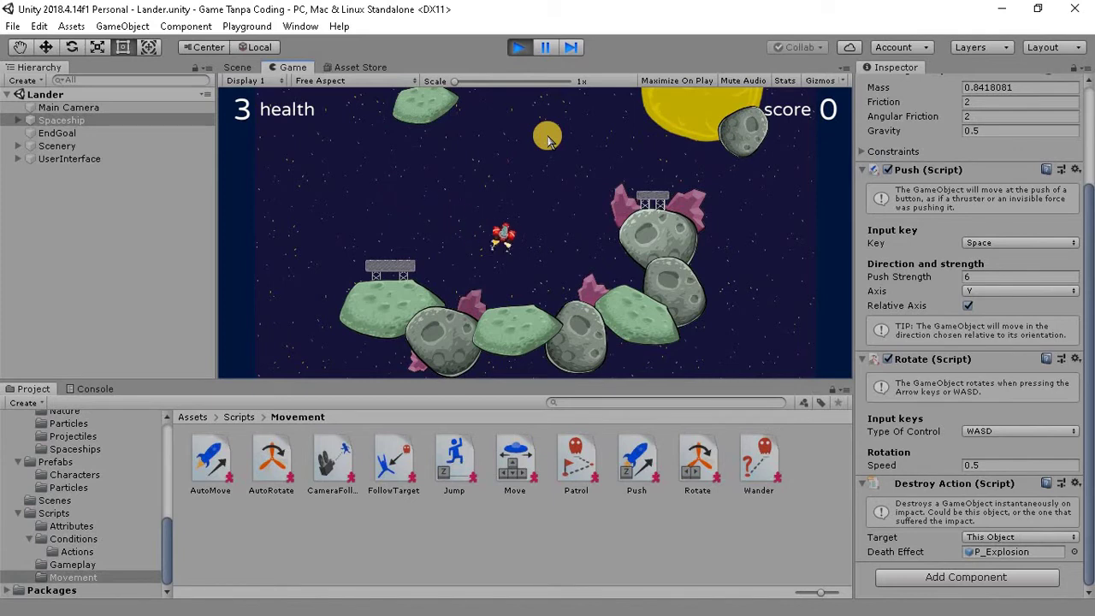
{"action": "key", "text": "d"}
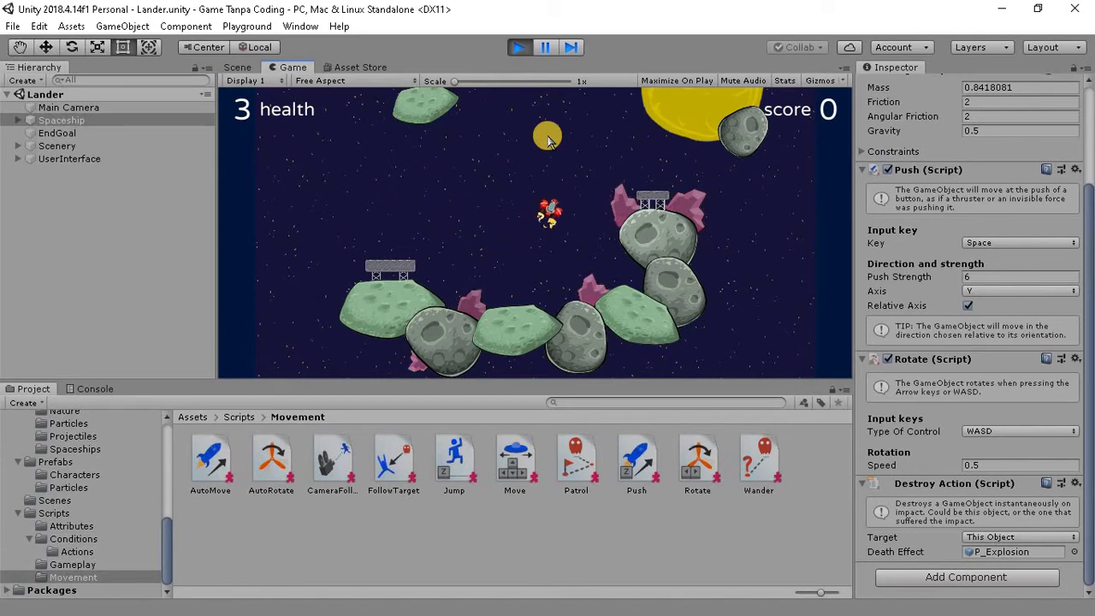
{"action": "key", "text": "space"}
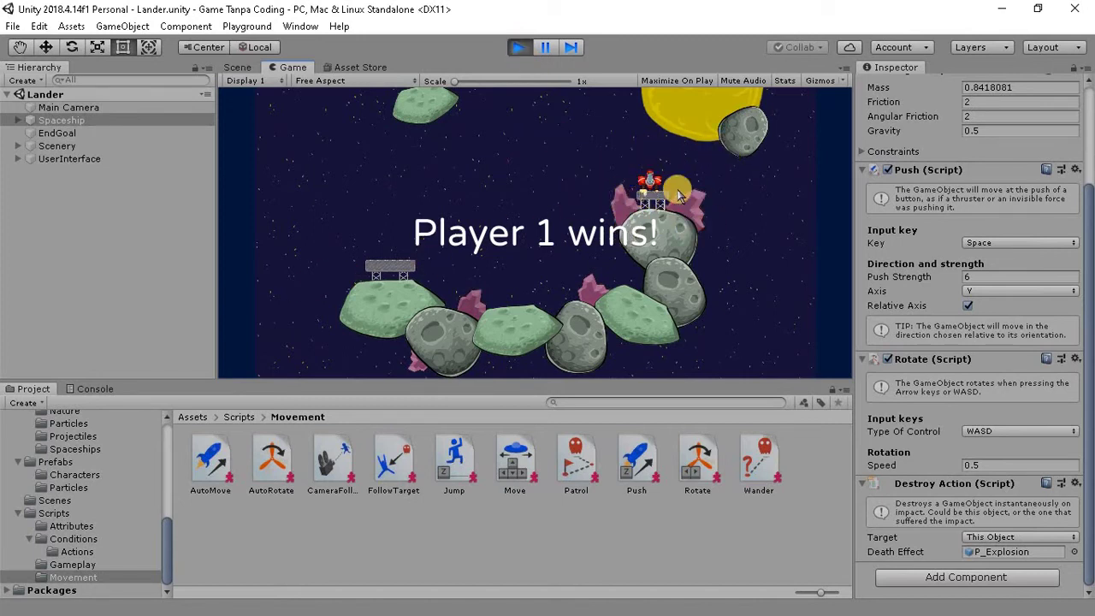
{"action": "left_click", "coordinate": [520, 48]}
Replay, crash the ship for 'Game over', and stop Play mode.
{"action": "left_click", "coordinate": [520, 48]}
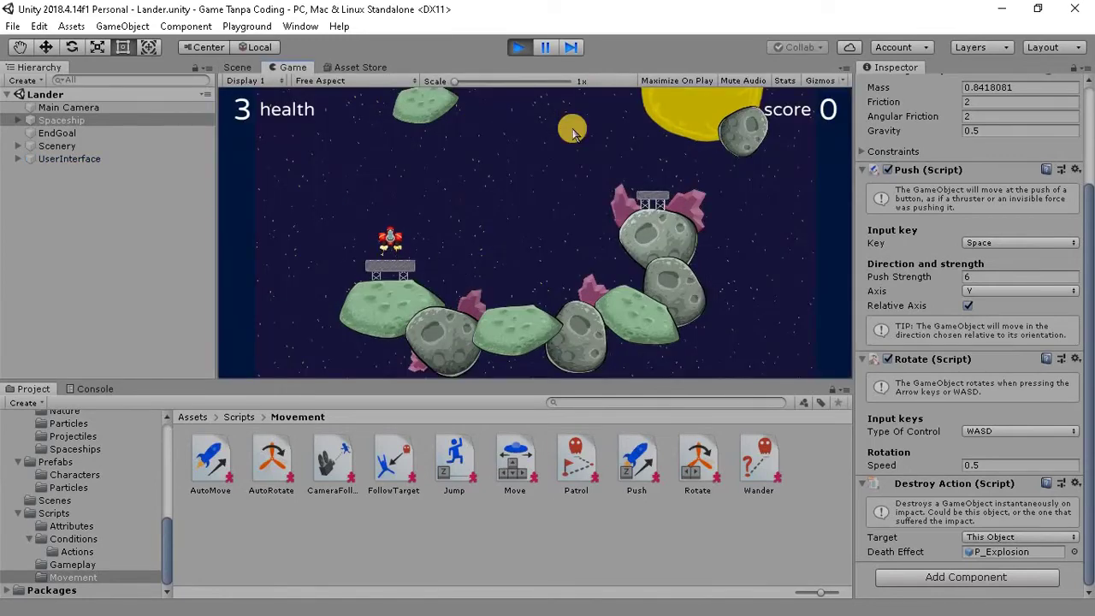
{"action": "key", "text": "space"}
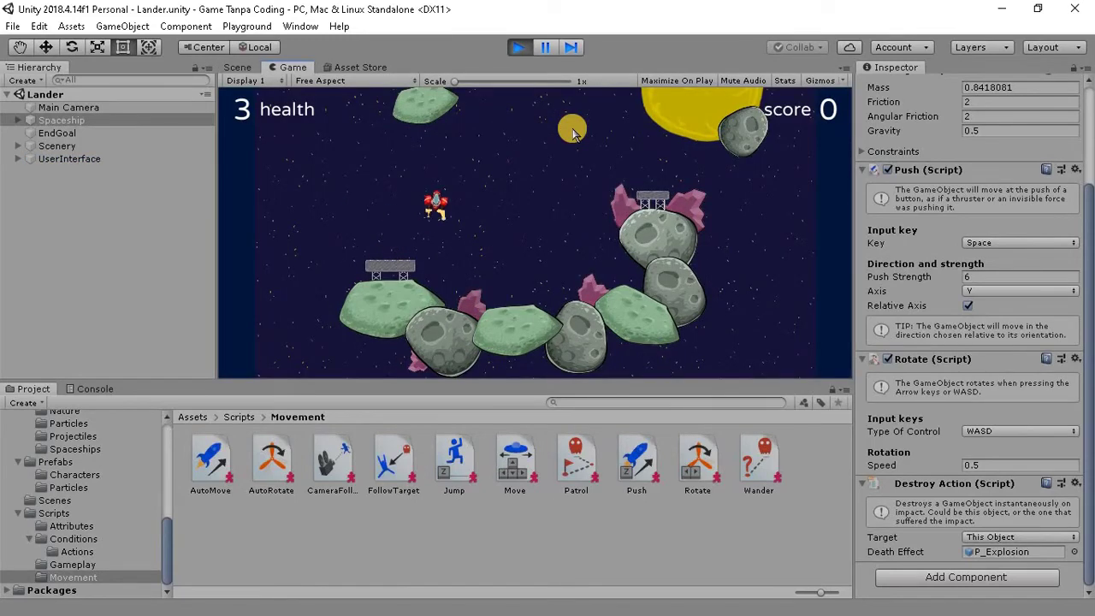
{"action": "key", "text": "d"}
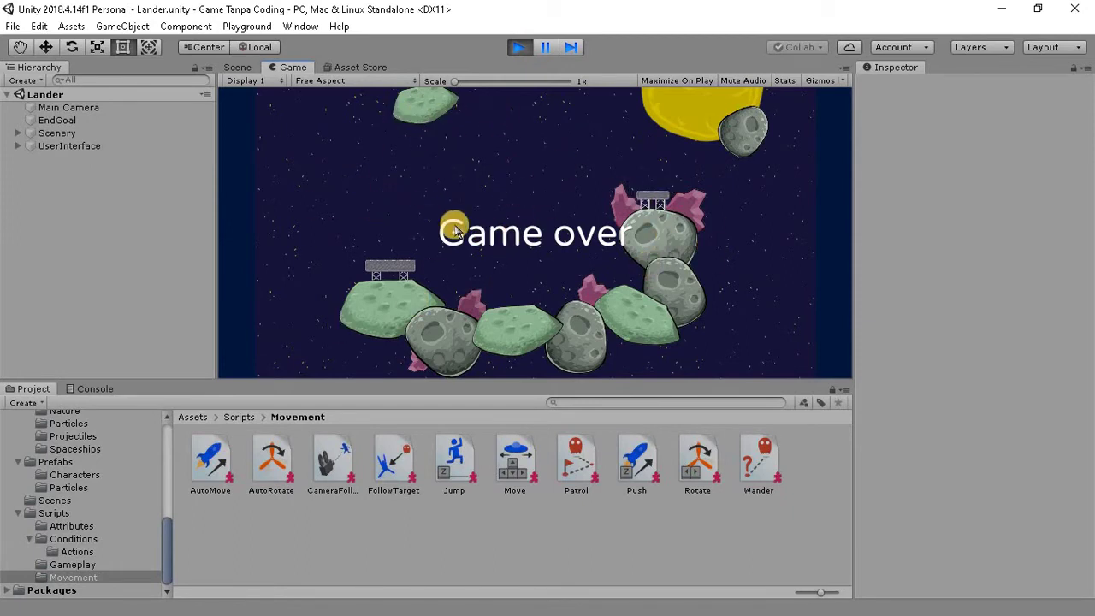
{"action": "left_click", "coordinate": [522, 47]}
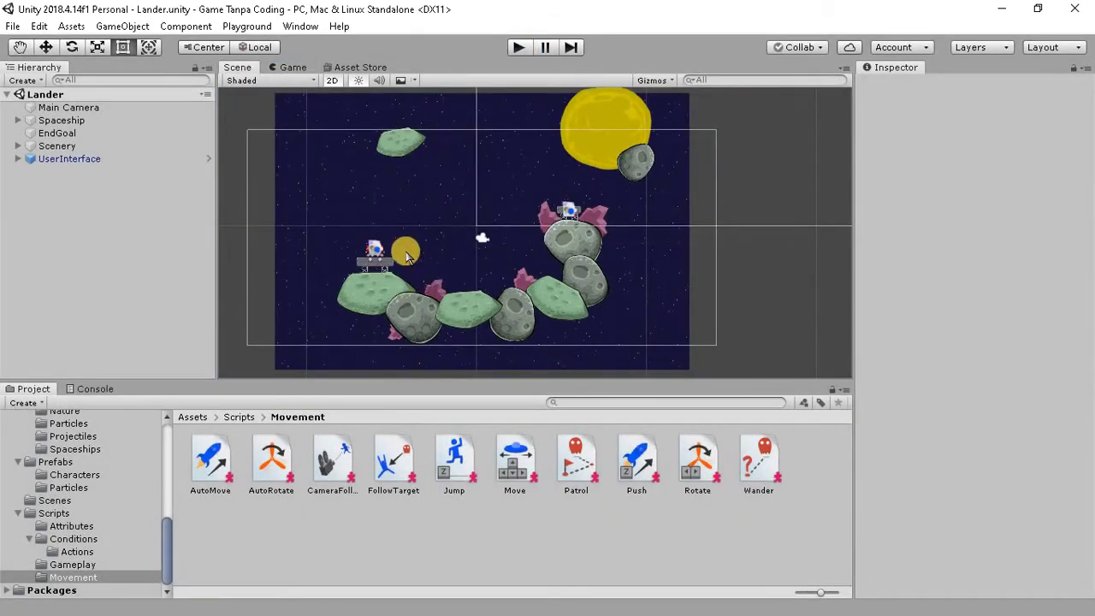
Select the Spaceship and keep its Destroy Action Target on This Object.
{"action": "left_click", "coordinate": [65, 121]}
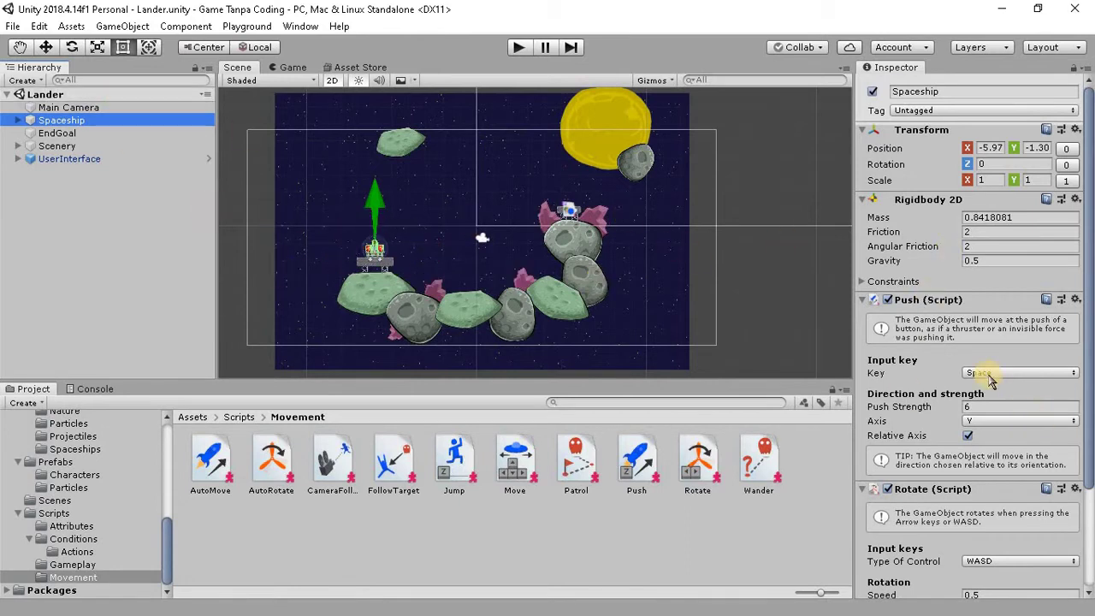
{"action": "scroll", "coordinate": [984, 368], "scroll_direction": "down", "scroll_amount": 3}
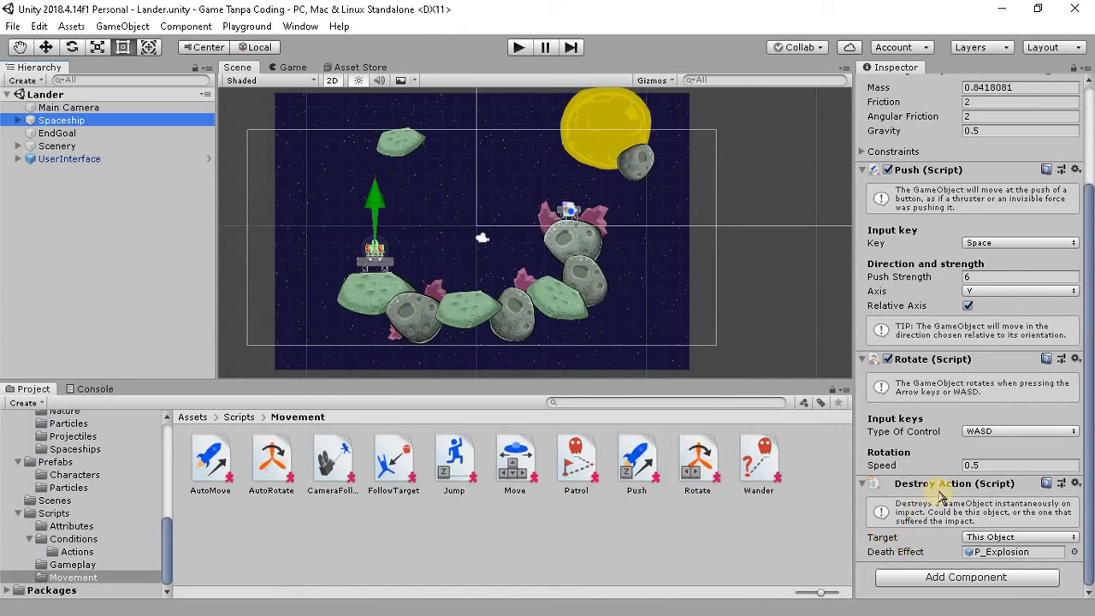
{"action": "left_click", "coordinate": [1015, 539]}
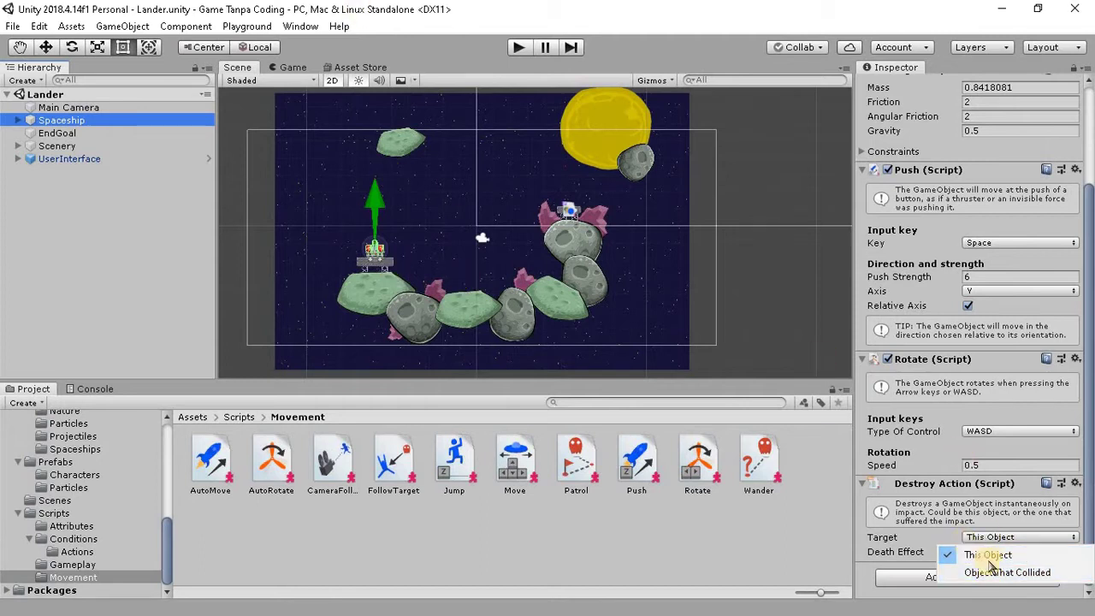
{"action": "left_click", "coordinate": [975, 554]}
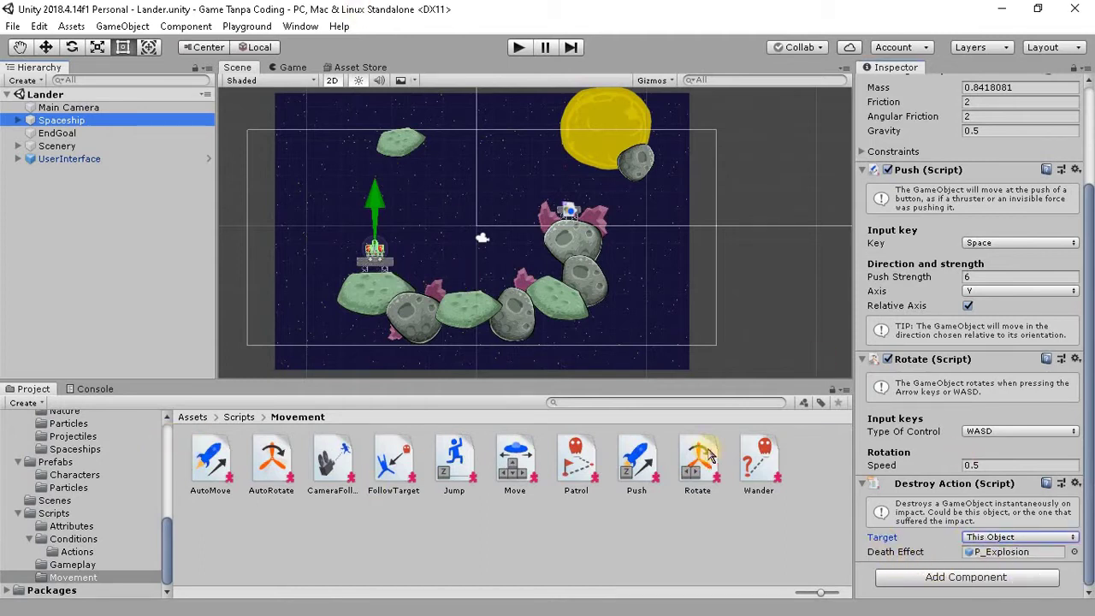
Open Prefabs > Particles and inspect P_Impact, P_Flame, P_Explosion and P_Confetti.
{"action": "left_click", "coordinate": [70, 467]}
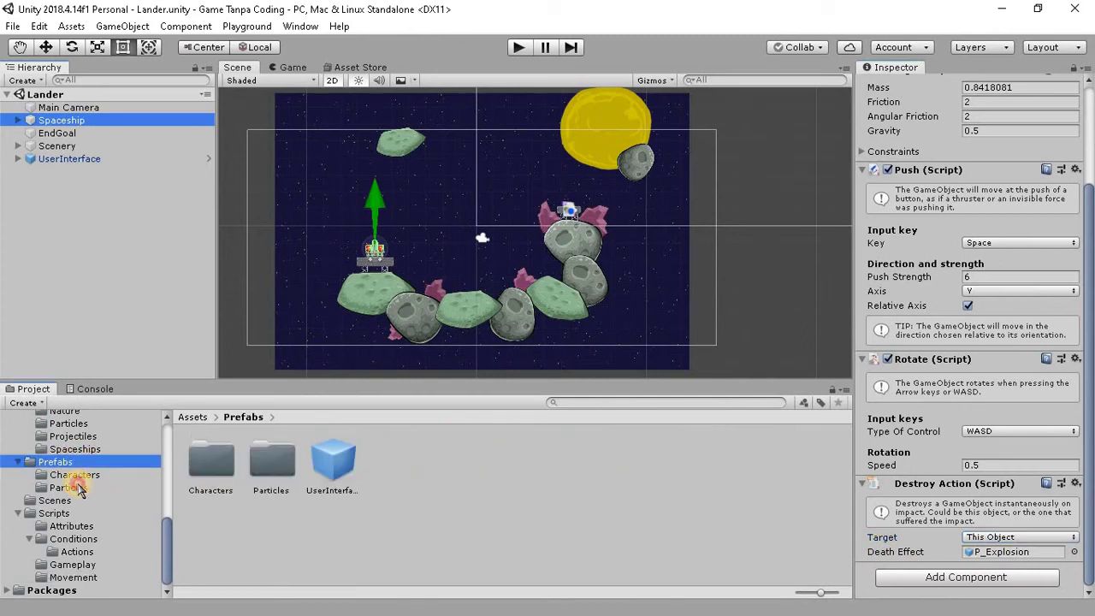
{"action": "left_click", "coordinate": [72, 486]}
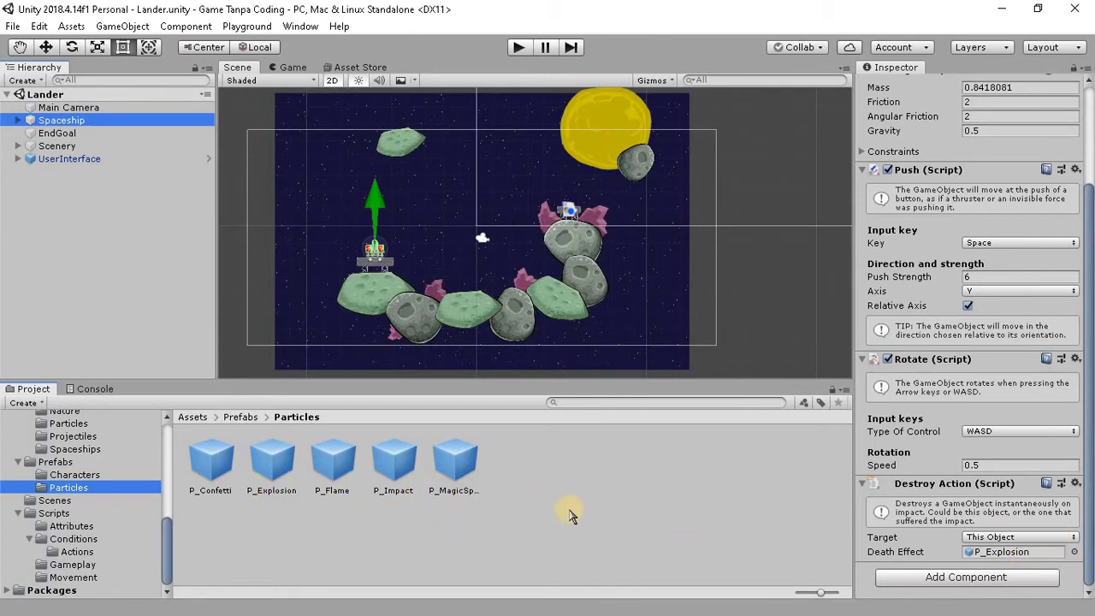
{"action": "left_click", "coordinate": [440, 513]}
{"action": "left_click", "coordinate": [391, 469]}
{"action": "left_click", "coordinate": [332, 462]}
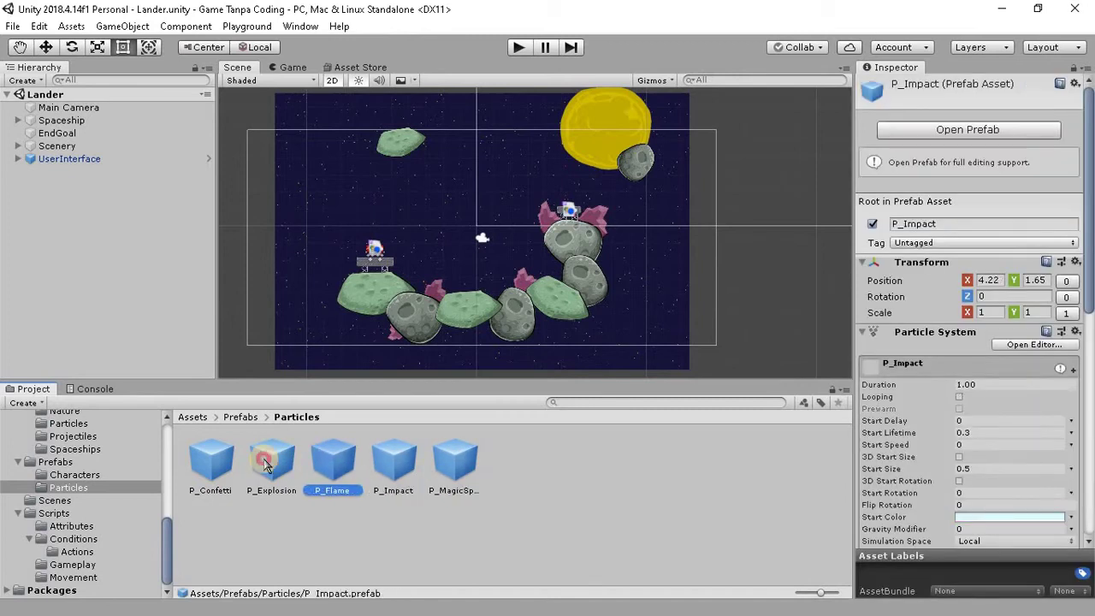
{"action": "left_click", "coordinate": [272, 462]}
{"action": "left_click", "coordinate": [227, 462]}
Compare P_Flame, P_Impact and P_MagicSparks again, ending on P_Explosion's settings.
{"action": "left_click", "coordinate": [272, 461]}
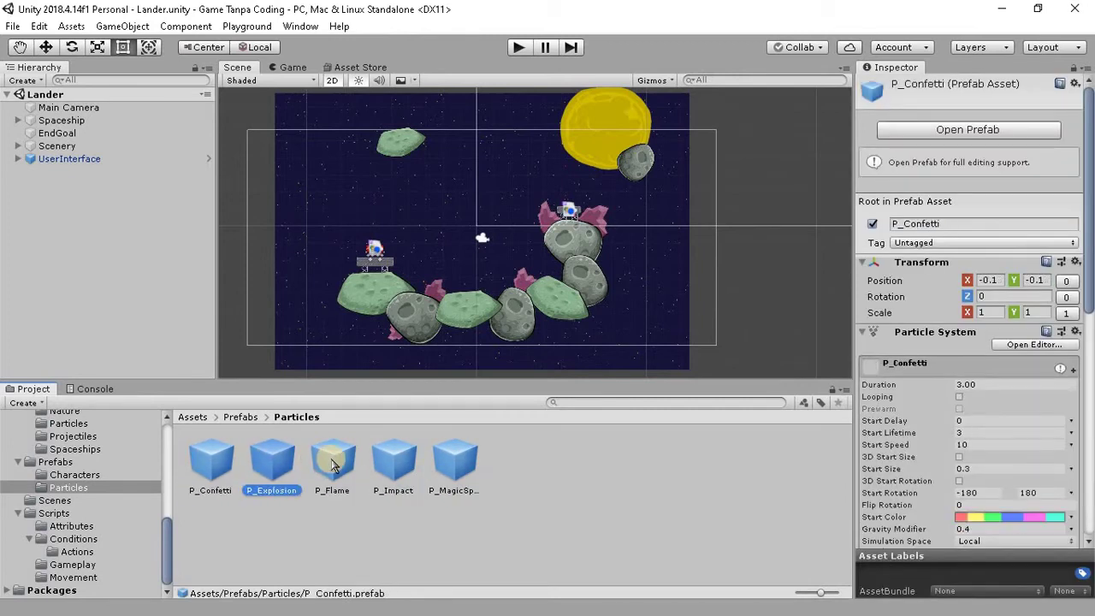
{"action": "left_click", "coordinate": [332, 462]}
{"action": "left_click", "coordinate": [394, 462]}
{"action": "left_click", "coordinate": [455, 462]}
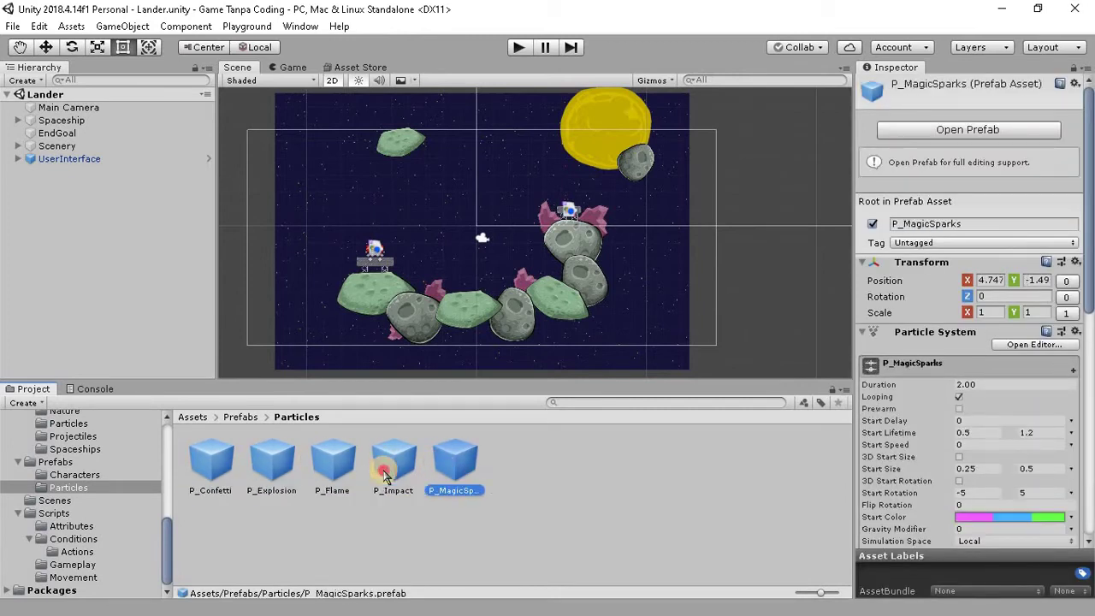
{"action": "left_click", "coordinate": [393, 461]}
{"action": "left_click", "coordinate": [333, 462]}
{"action": "left_click", "coordinate": [257, 464]}
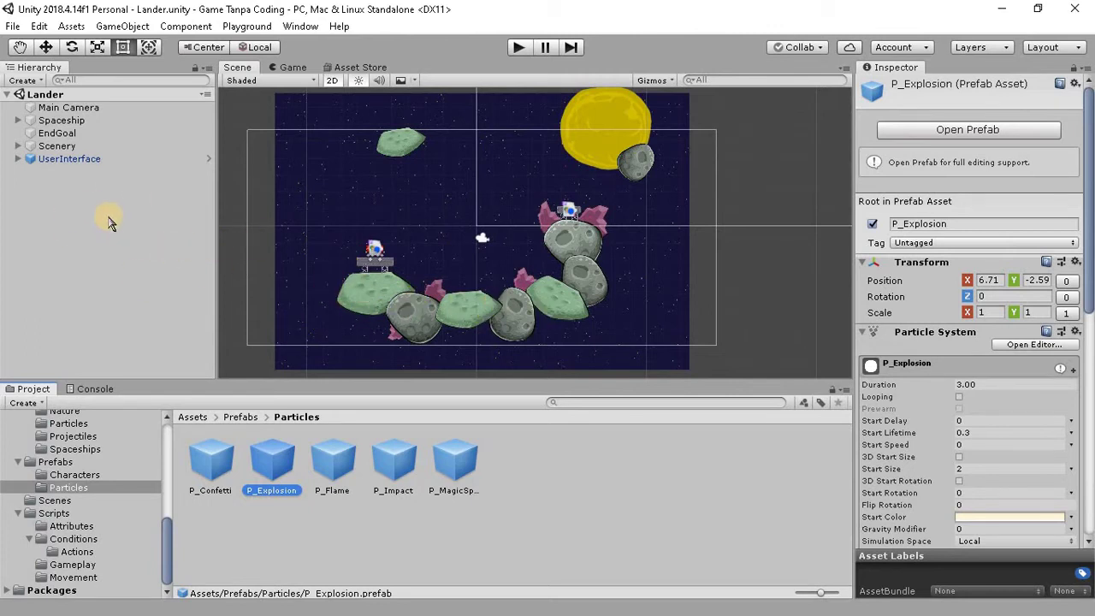
Add a new Untitled scene, containing only a Main Camera, alongside the Lander scene.
{"action": "right_click", "coordinate": [109, 216]}
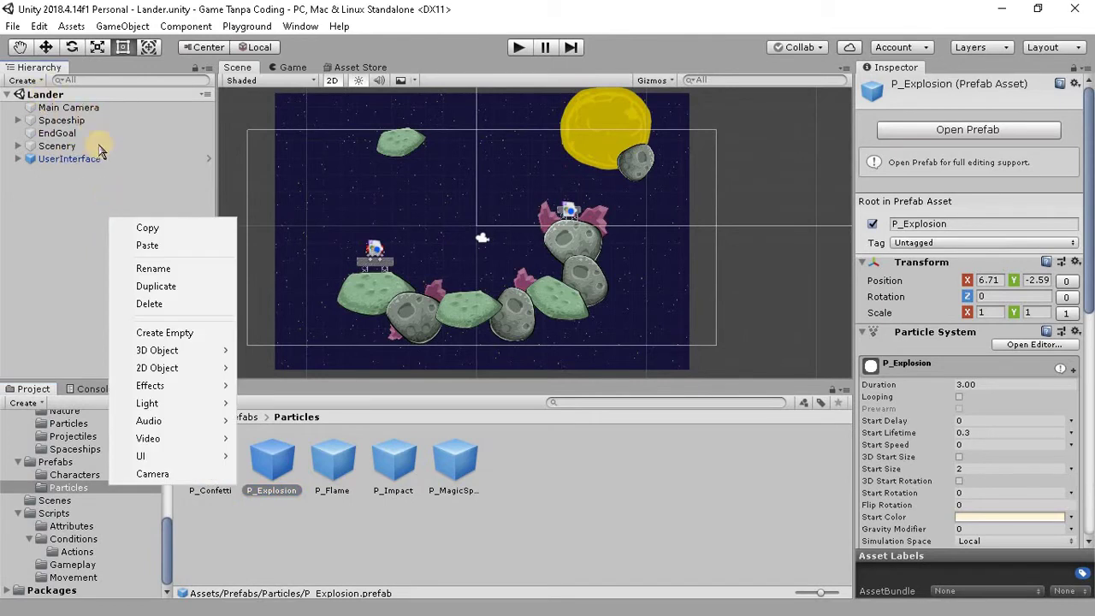
{"action": "right_click", "coordinate": [58, 99]}
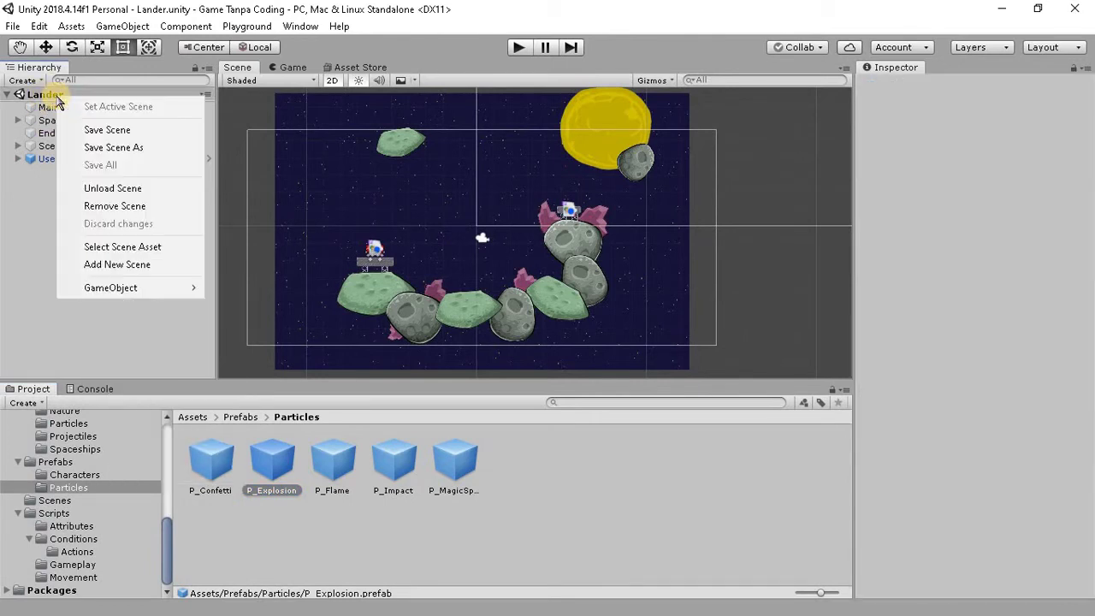
{"action": "left_click", "coordinate": [144, 272]}
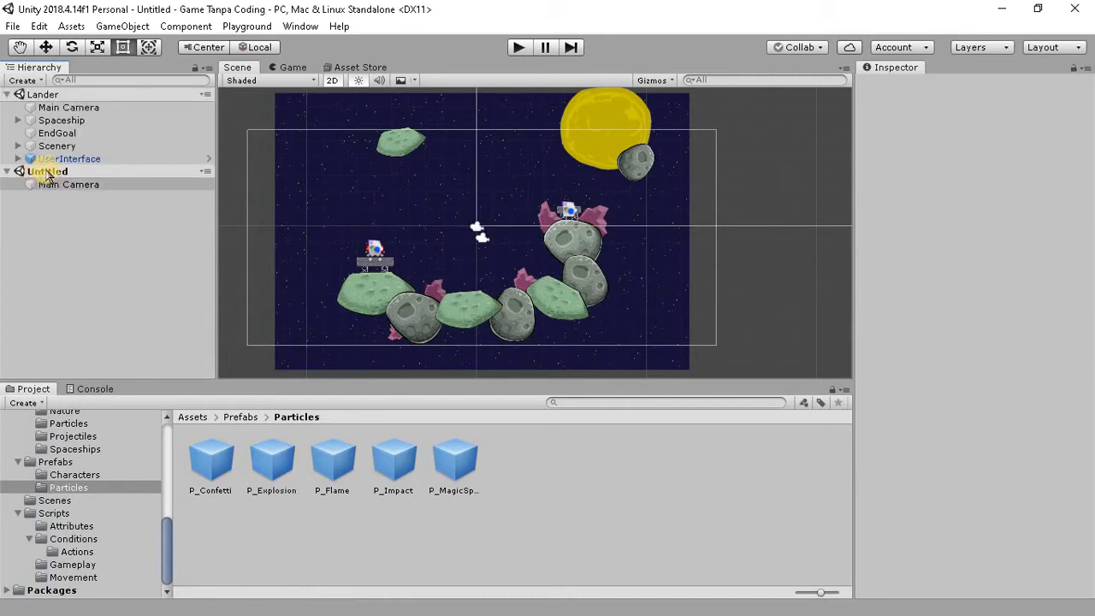
Unload the Lander scene from the Hierarchy.
{"action": "left_click", "coordinate": [57, 95]}
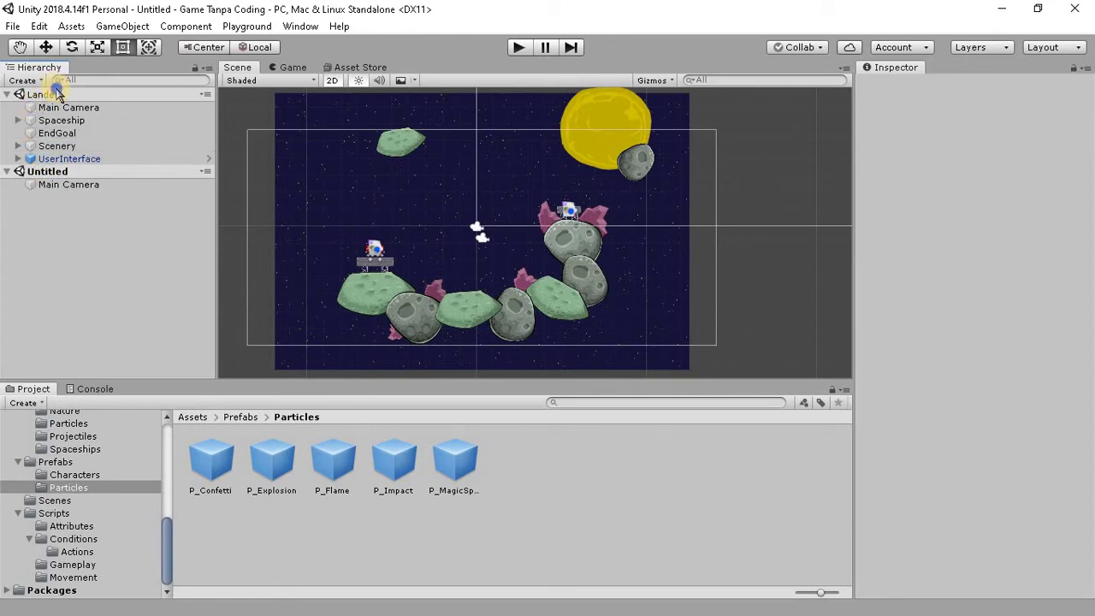
{"action": "right_click", "coordinate": [58, 95]}
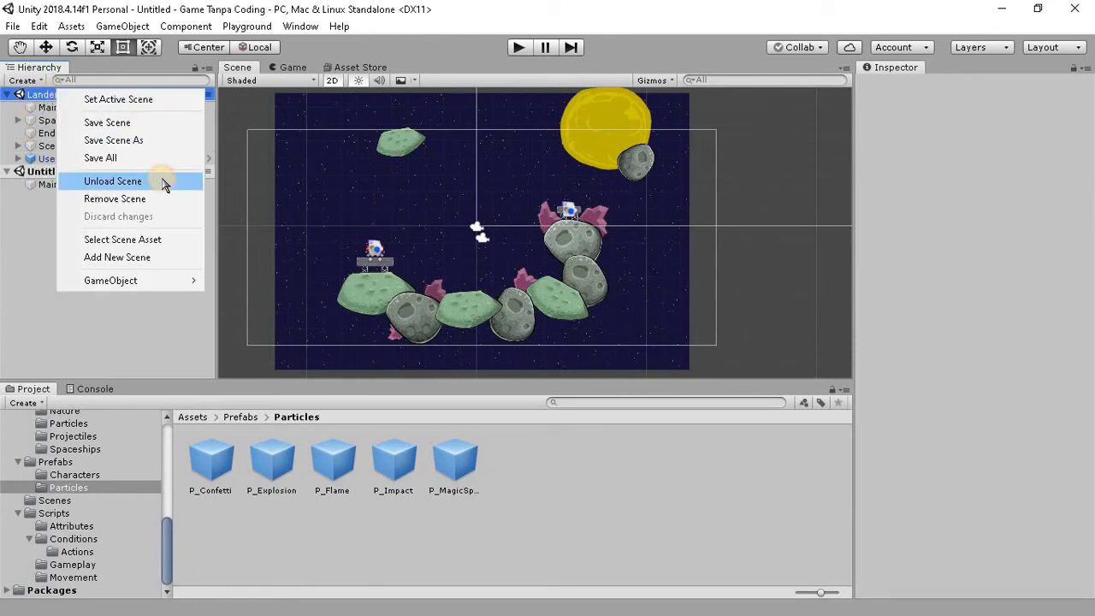
{"action": "left_click", "coordinate": [165, 184]}
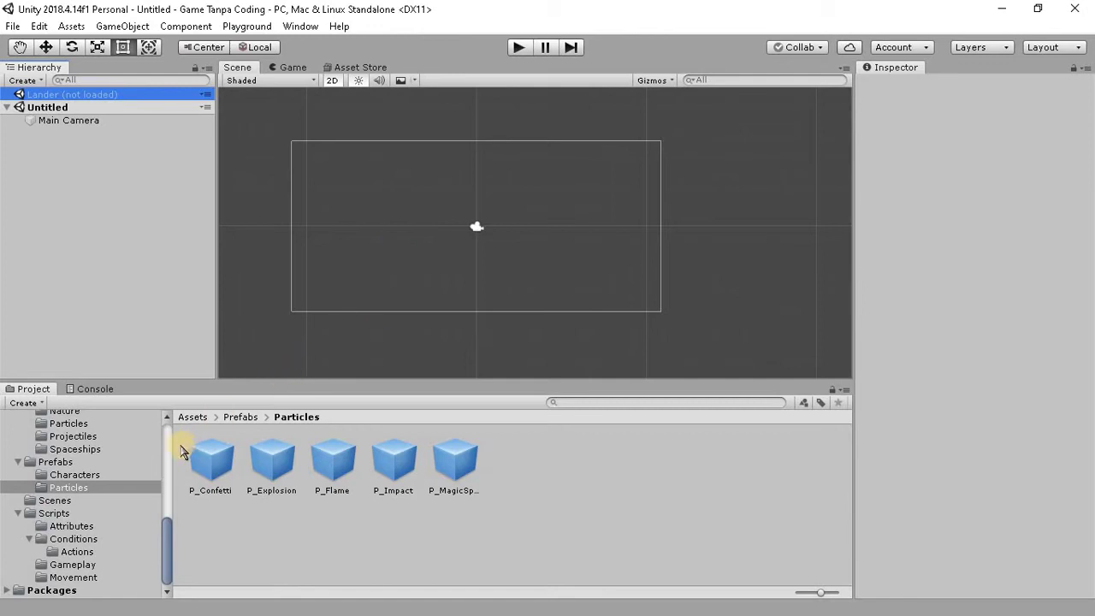
Open the Images folder and browse its Asteroids, Backgrounds, Blocks and Buildings sprite folders.
{"action": "left_click", "coordinate": [74, 475]}
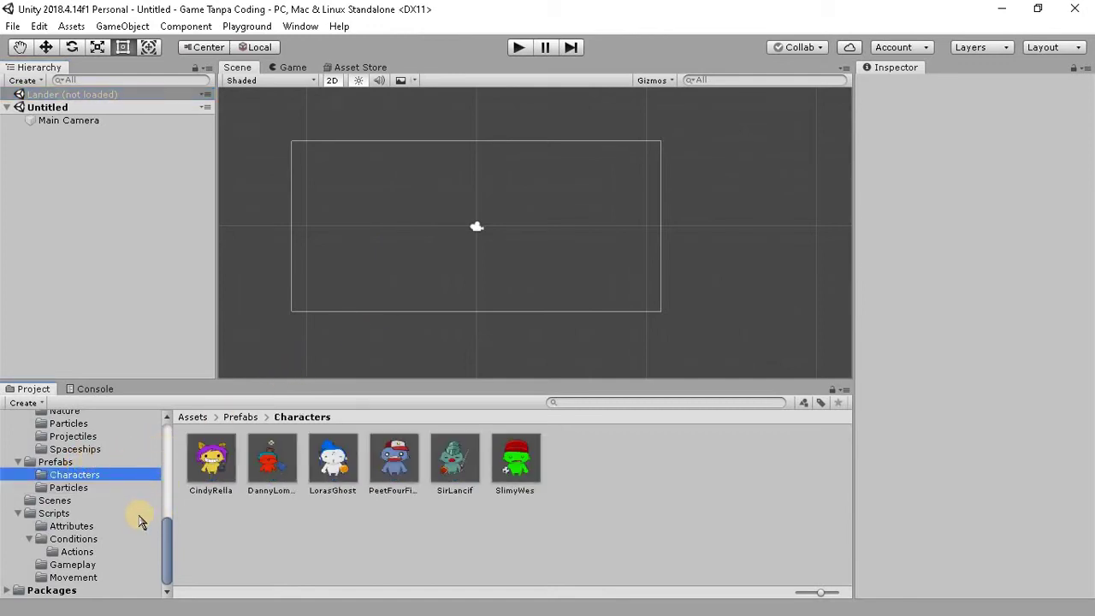
{"action": "scroll", "coordinate": [141, 521], "scroll_direction": "up", "scroll_amount": 3}
{"action": "scroll", "coordinate": [140, 520], "scroll_direction": "up", "scroll_amount": 5}
{"action": "scroll", "coordinate": [128, 513], "scroll_direction": "up", "scroll_amount": 5}
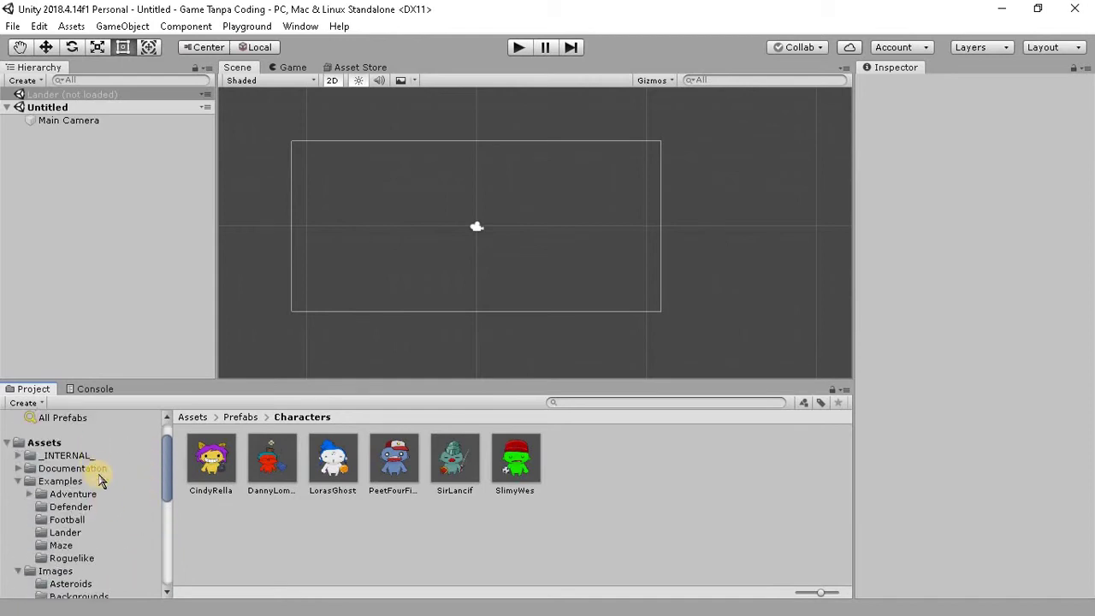
{"action": "scroll", "coordinate": [94, 475], "scroll_direction": "down", "scroll_amount": 3}
{"action": "left_click", "coordinate": [81, 475]}
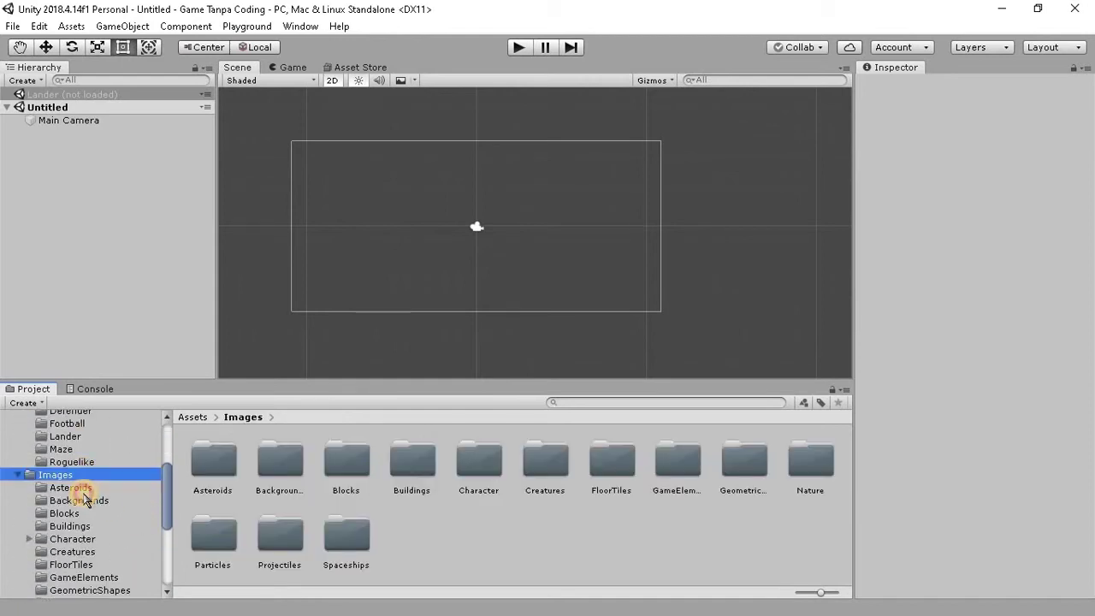
{"action": "left_click", "coordinate": [73, 487]}
{"action": "left_click", "coordinate": [85, 502]}
{"action": "left_click", "coordinate": [77, 516]}
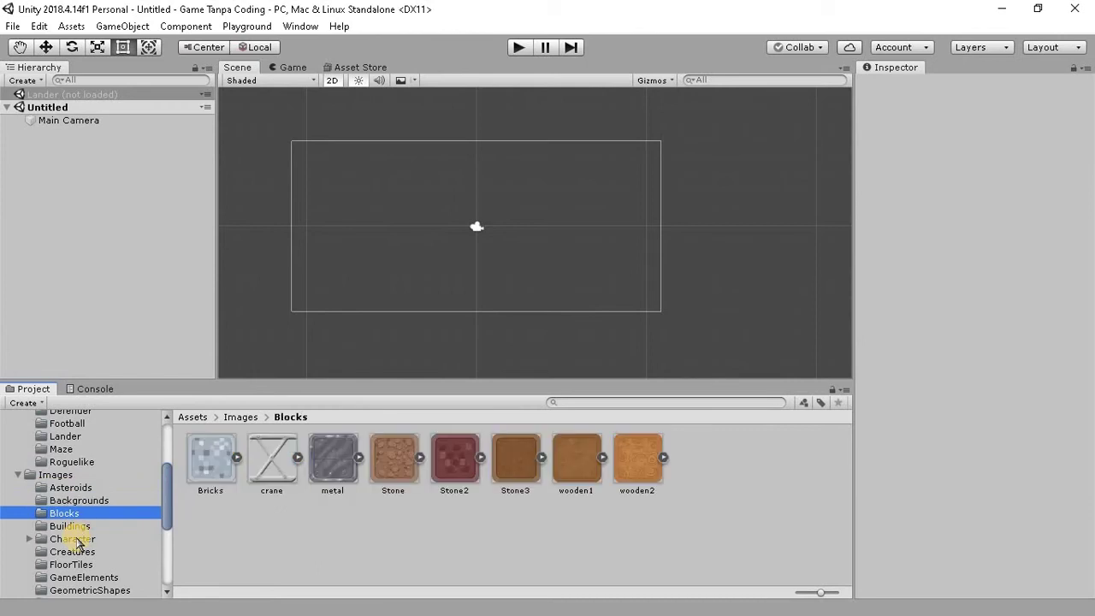
{"action": "left_click", "coordinate": [87, 527]}
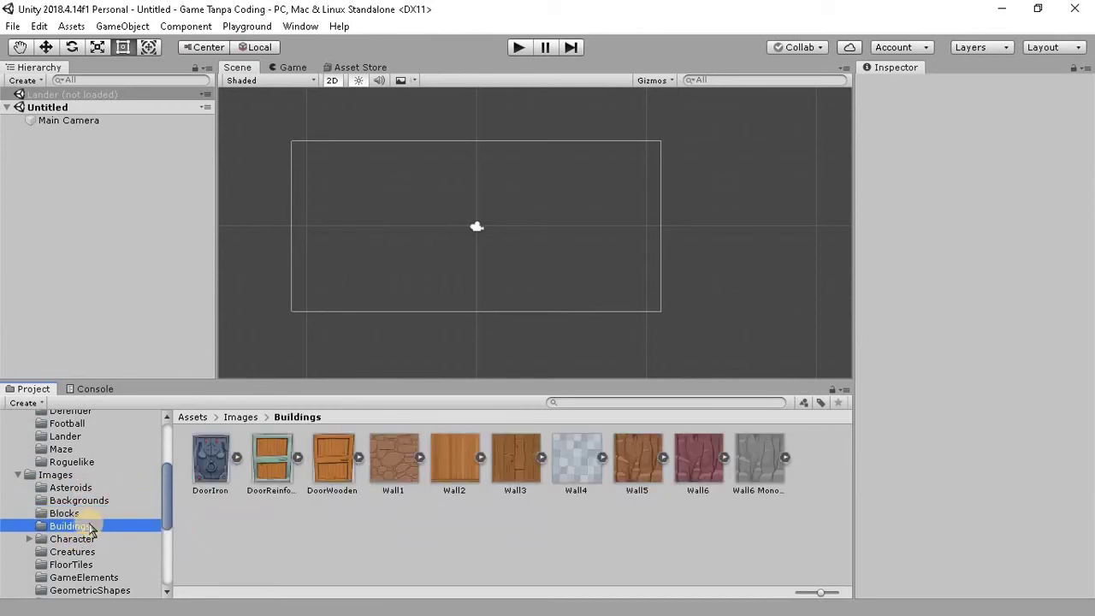
Look through the Creatures and floor tile sprites, then settle on Images > Backgrounds.
{"action": "scroll", "coordinate": [84, 523], "scroll_direction": "down", "scroll_amount": 3}
{"action": "left_click", "coordinate": [81, 503]}
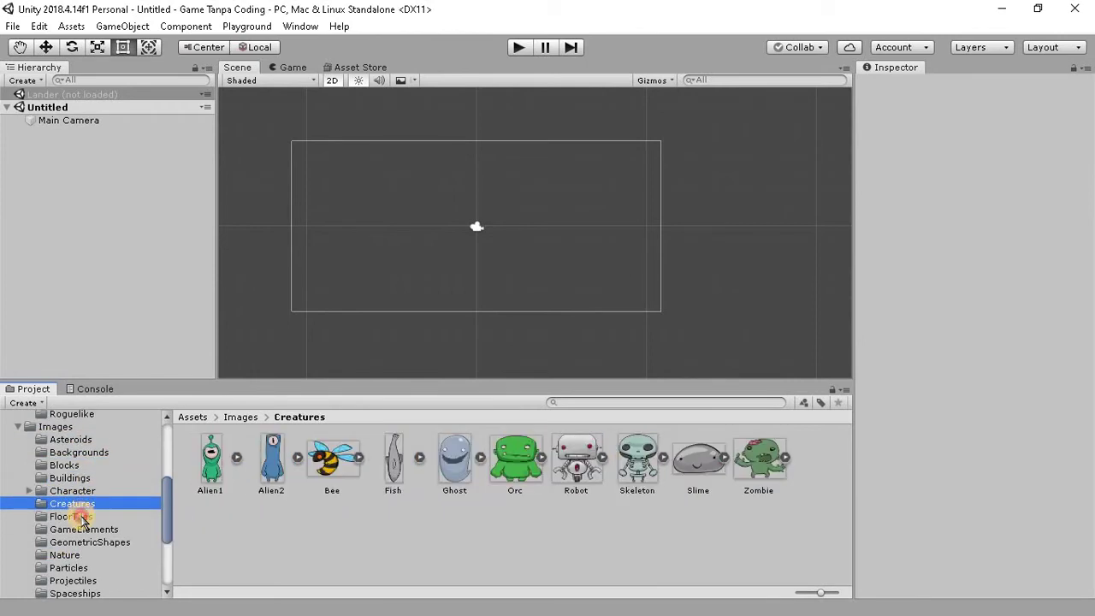
{"action": "left_click", "coordinate": [82, 516]}
{"action": "scroll", "coordinate": [86, 520], "scroll_direction": "up", "scroll_amount": 6}
{"action": "scroll", "coordinate": [89, 513], "scroll_direction": "down", "scroll_amount": 3}
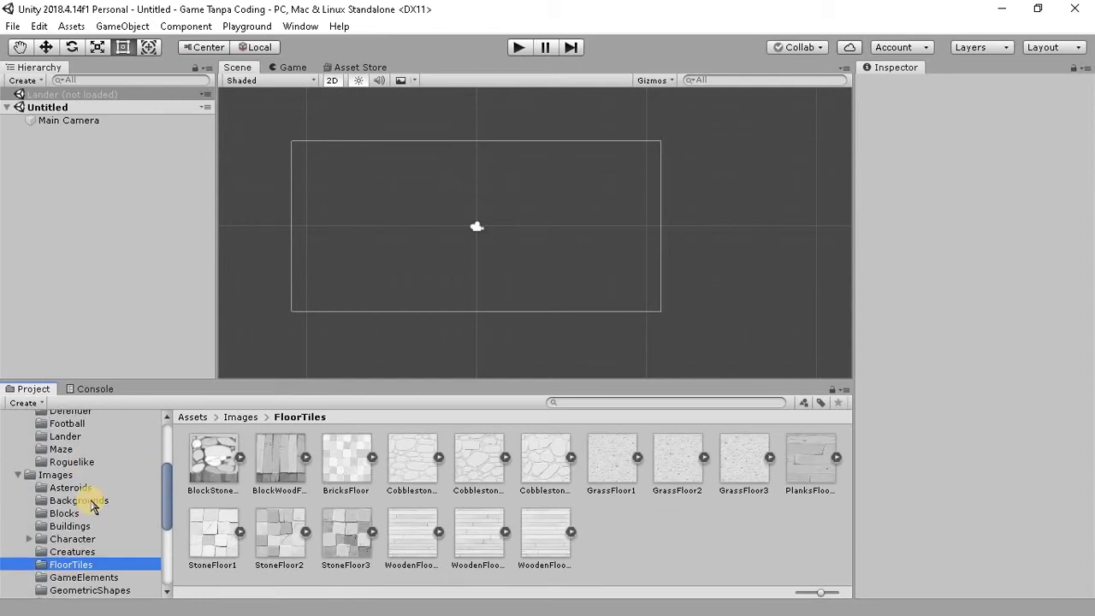
{"action": "left_click", "coordinate": [91, 503]}
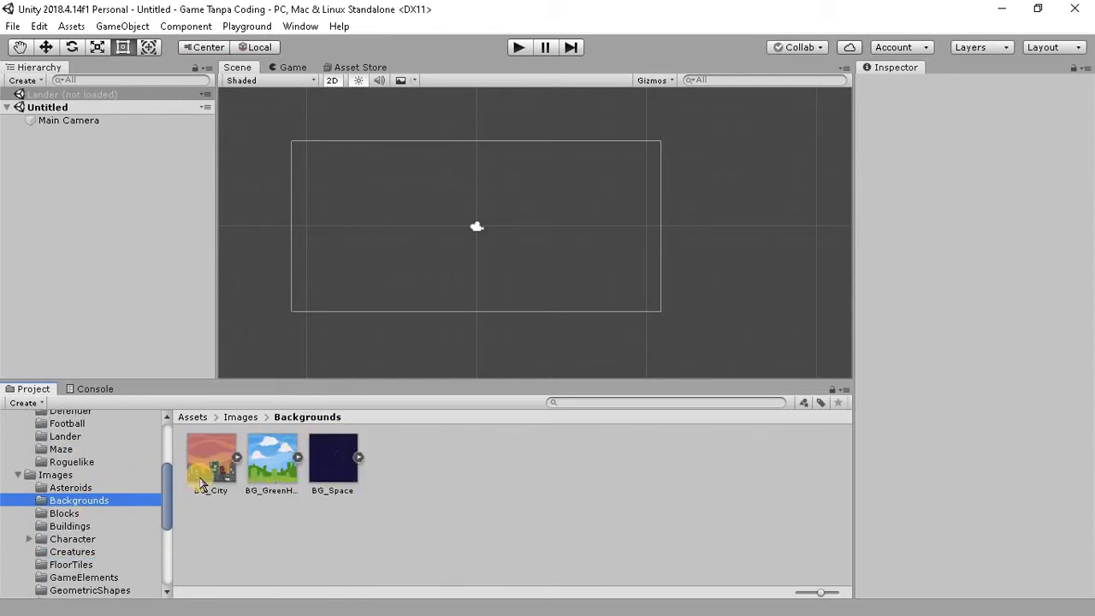
Drag BG_City into the Untitled scene and stretch its corners to fill the camera rectangle.
{"action": "mouse_move", "coordinate": [201, 483]}
{"action": "left_mouse_down"}
{"action": "mouse_move", "coordinate": [99, 224]}
{"action": "mouse_move", "coordinate": [454, 244]}
{"action": "left_mouse_up"}
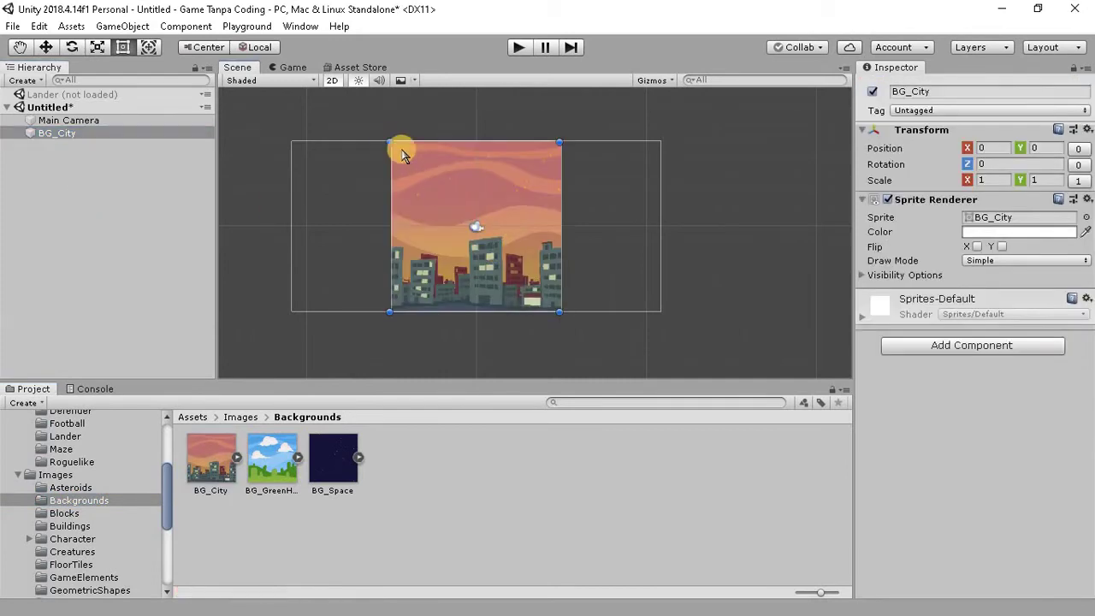
{"action": "left_click_drag", "start_coordinate": [389, 141], "coordinate": [275, 126]}
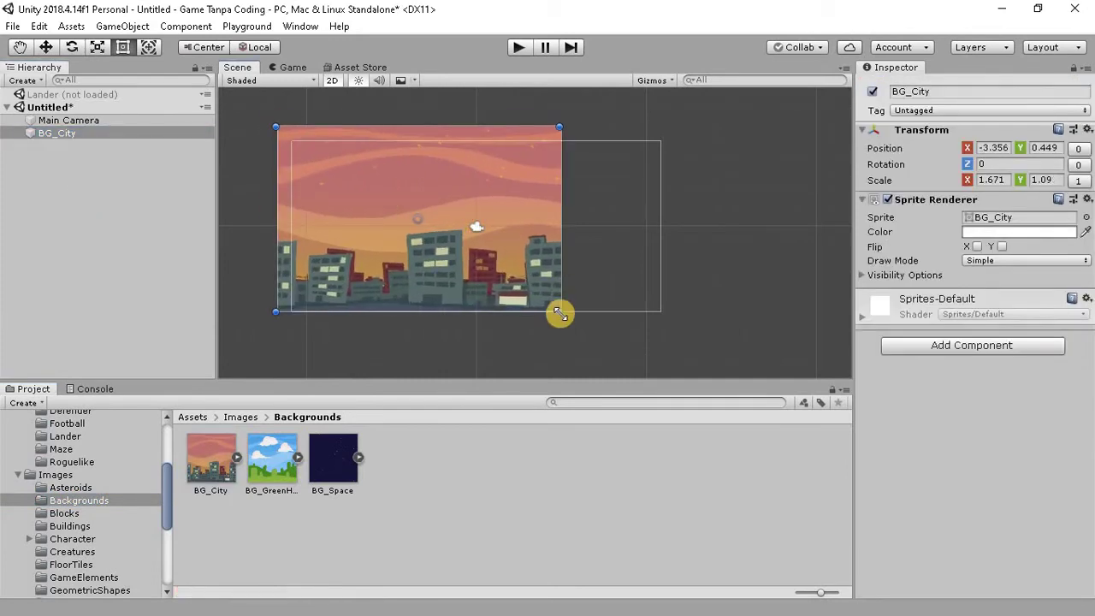
{"action": "left_click_drag", "start_coordinate": [557, 313], "coordinate": [674, 325]}
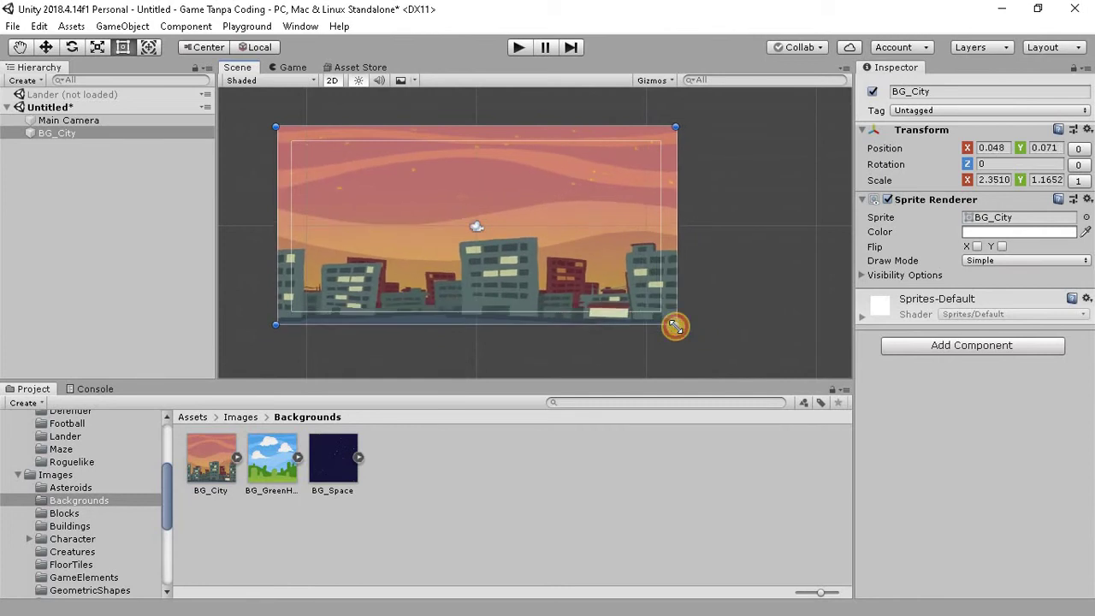
{"action": "left_click", "coordinate": [724, 308]}
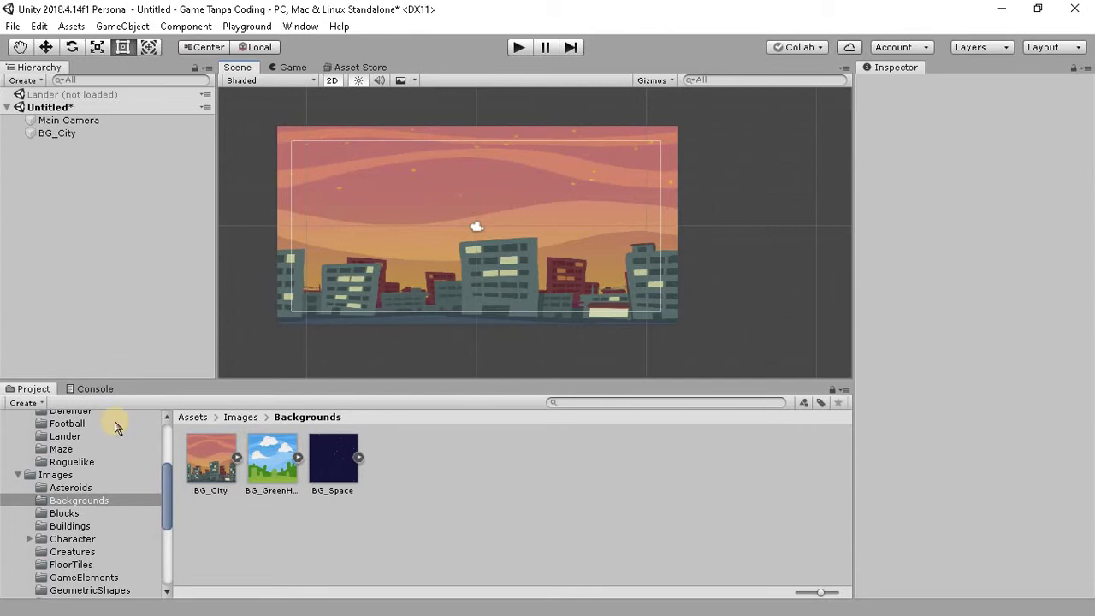
{"action": "scroll", "coordinate": [99, 518], "scroll_direction": "down", "scroll_amount": 3}
{"action": "scroll", "coordinate": [85, 479], "scroll_direction": "up", "scroll_amount": 3}
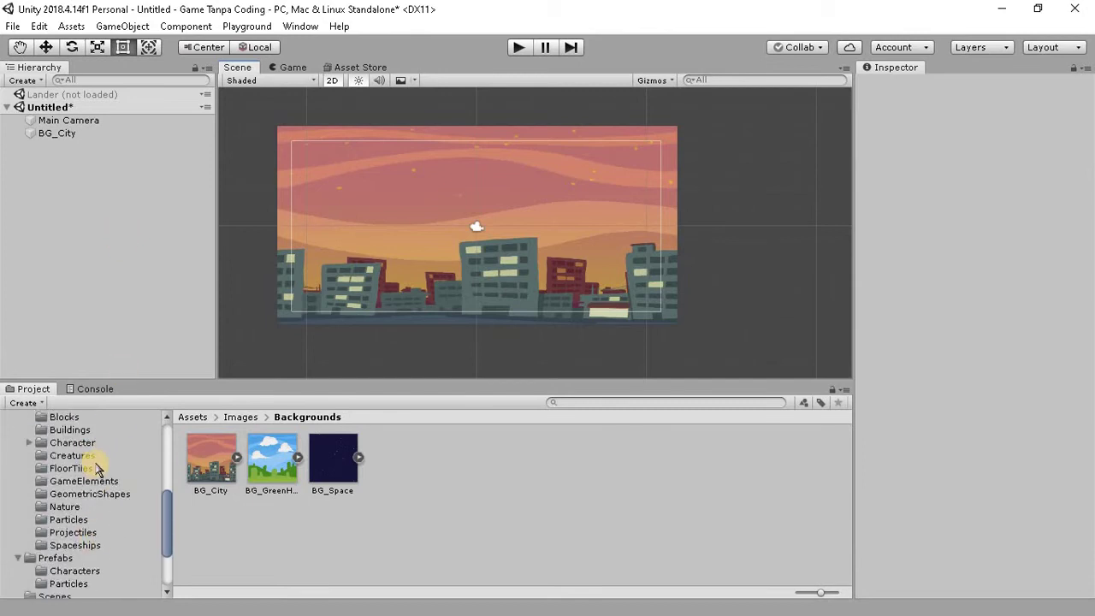
Drag the Orc sprite from Images > Creatures into the scene's upper-left sky.
{"action": "left_click", "coordinate": [81, 455]}
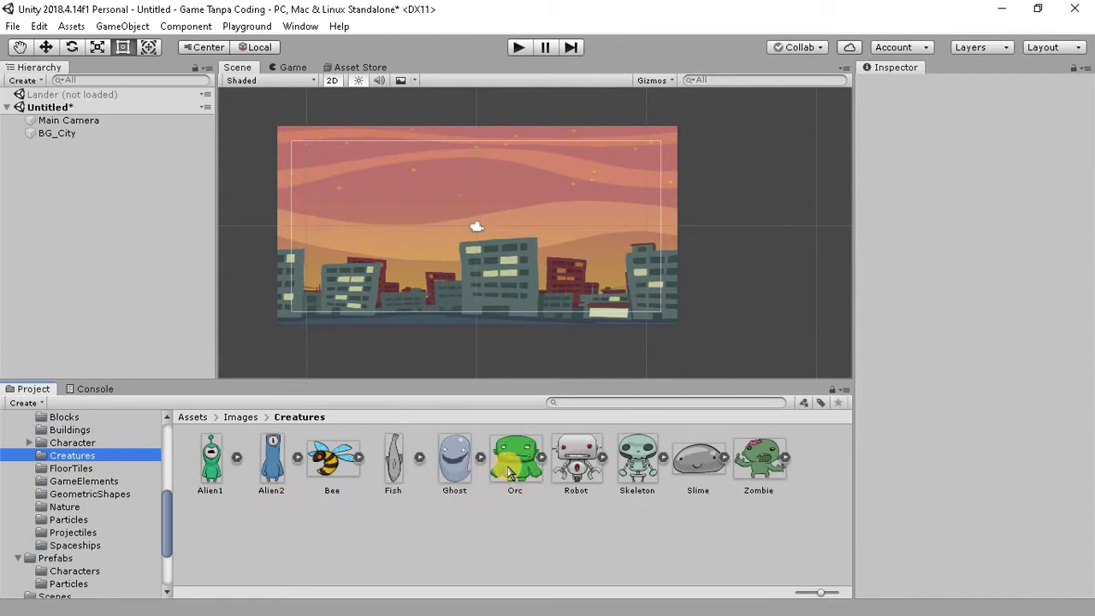
{"action": "left_click_drag", "start_coordinate": [511, 465], "coordinate": [500, 444]}
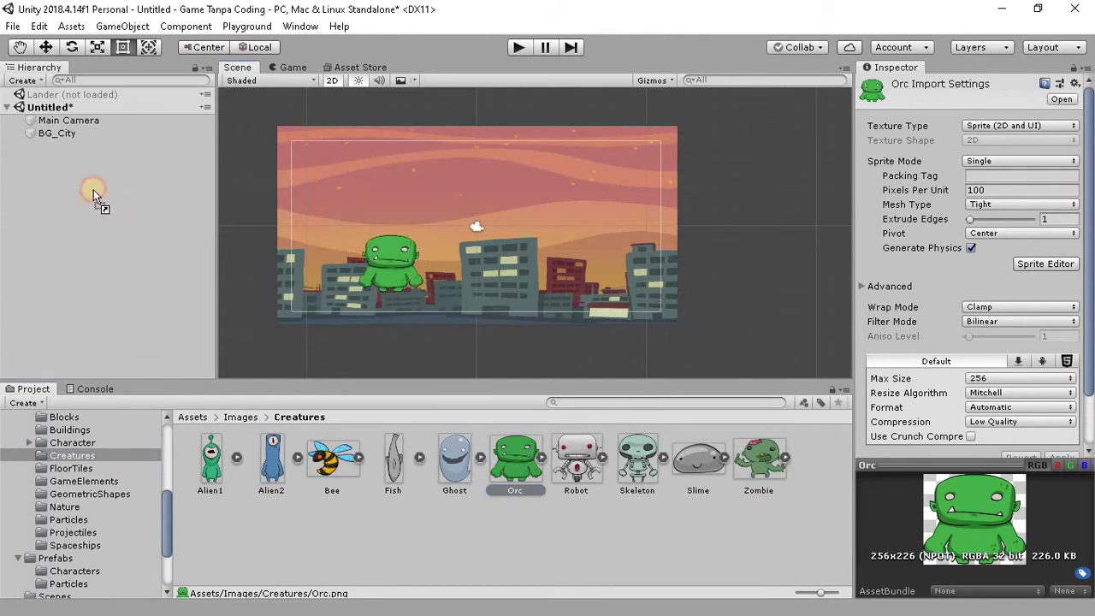
{"action": "left_click_drag", "start_coordinate": [391, 268], "coordinate": [91, 205]}
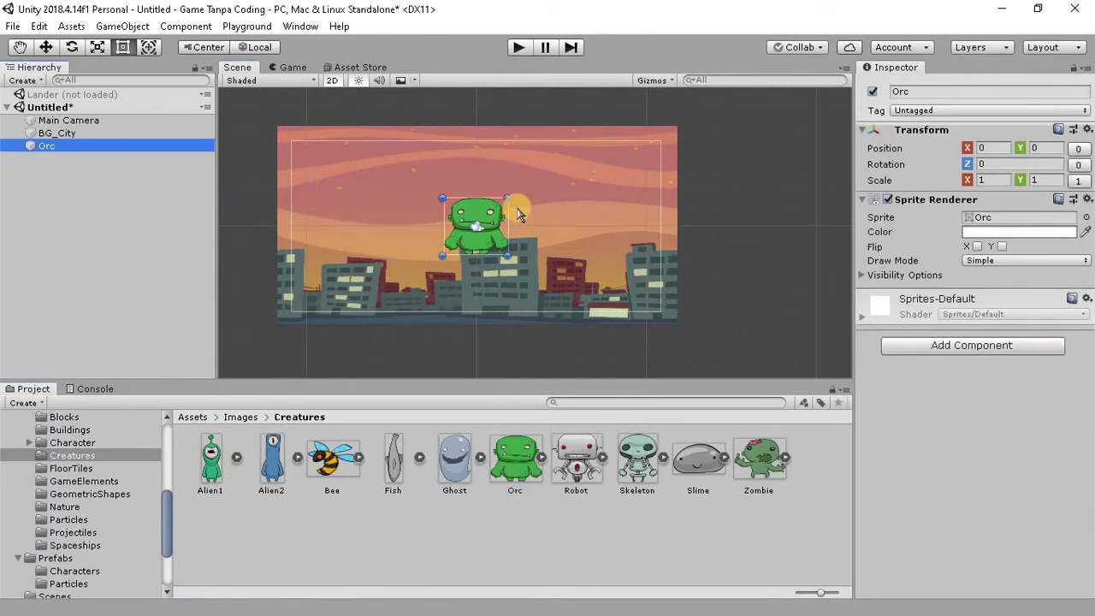
{"action": "left_click_drag", "start_coordinate": [385, 179], "coordinate": [379, 200]}
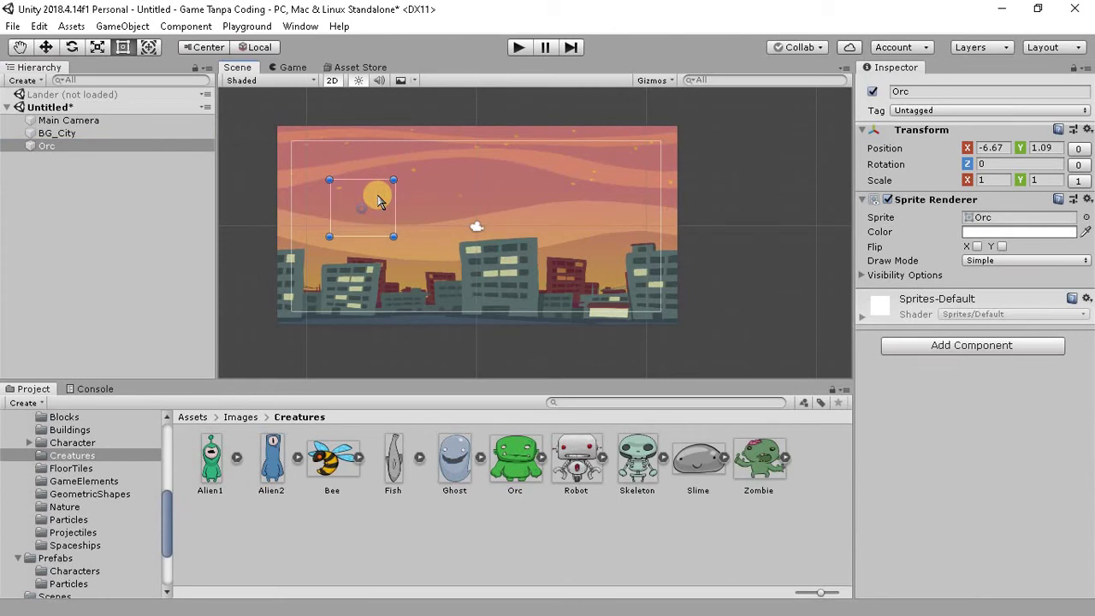
Set the Orc's Order in Layer to 1 under Visibility Options.
{"action": "left_click", "coordinate": [861, 275]}
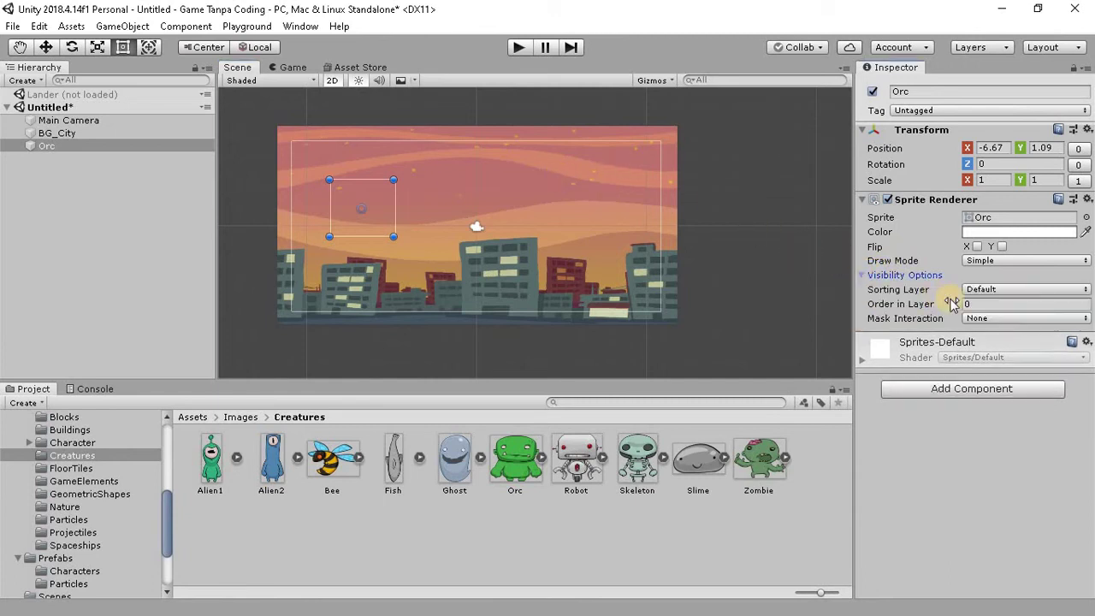
{"action": "left_click", "coordinate": [975, 305]}
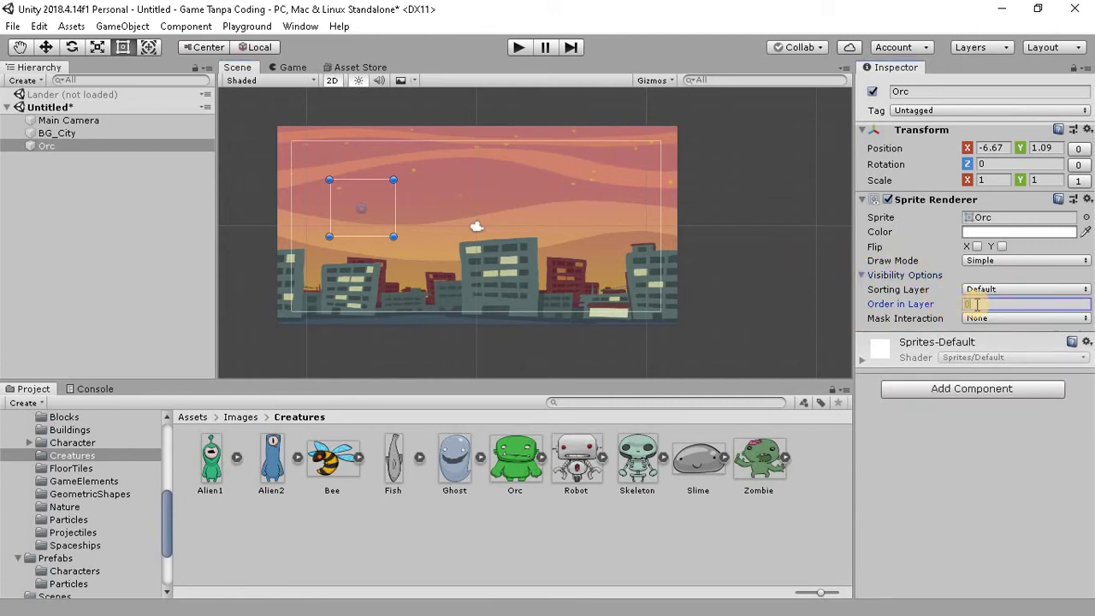
{"action": "type", "text": "1"}
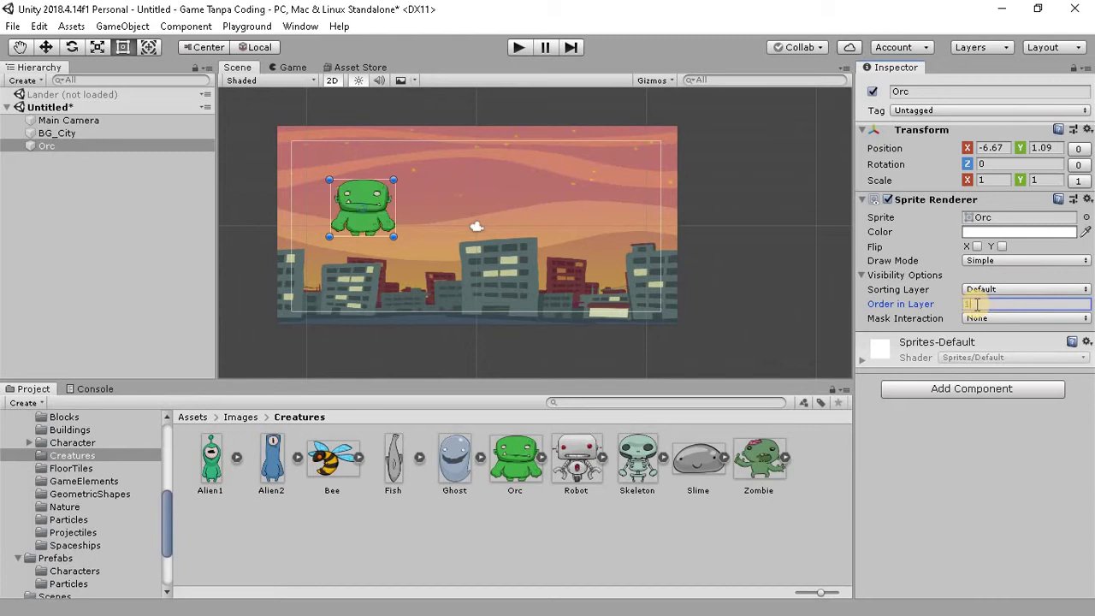
{"action": "left_click", "coordinate": [261, 351]}
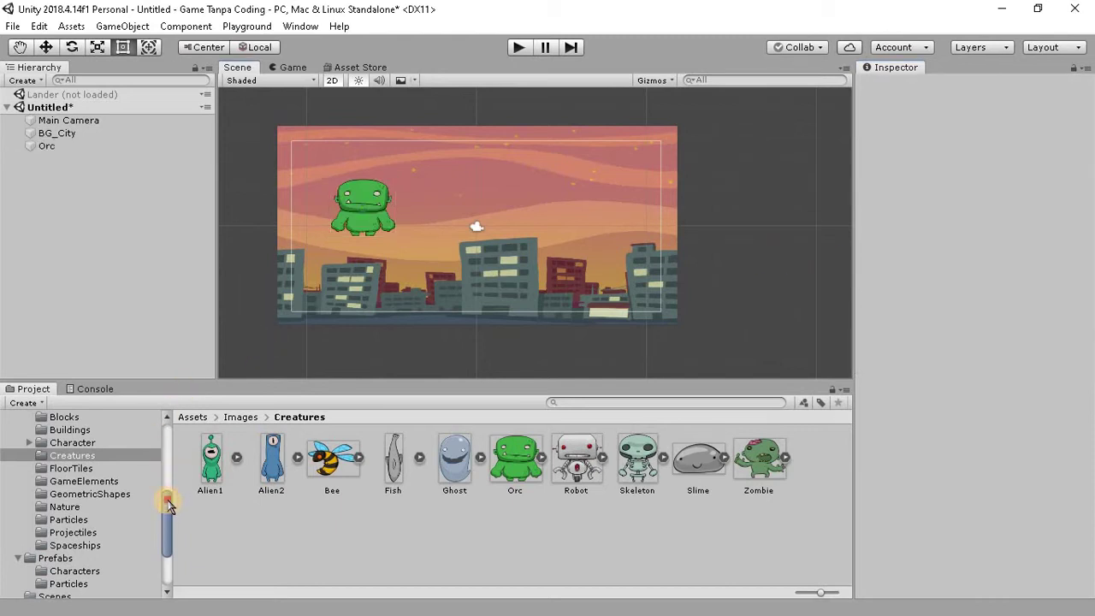
Drag the DoorIron sprite from Images > Buildings into the sky on the right.
{"action": "left_click_drag", "start_coordinate": [167, 503], "coordinate": [167, 492]}
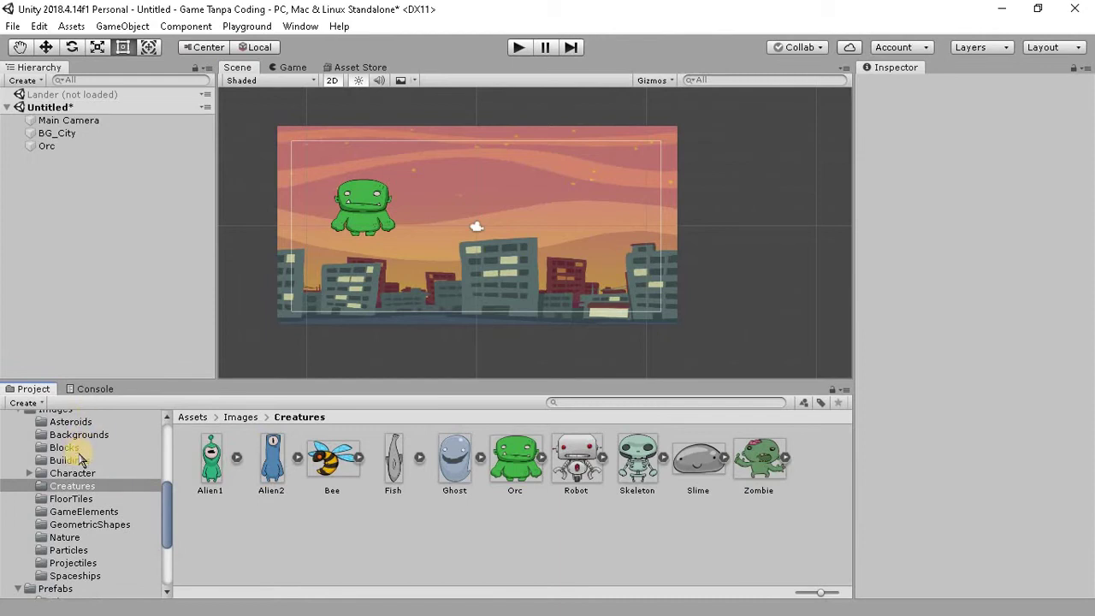
{"action": "left_click", "coordinate": [79, 462]}
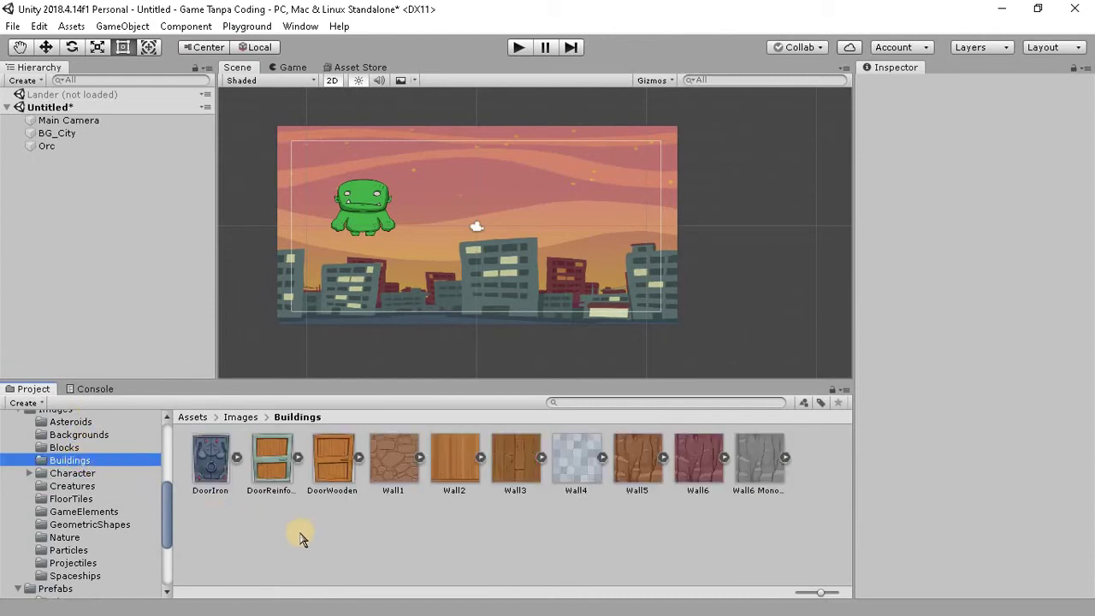
{"action": "left_click", "coordinate": [218, 454]}
{"action": "left_click_drag", "start_coordinate": [218, 454], "coordinate": [593, 213]}
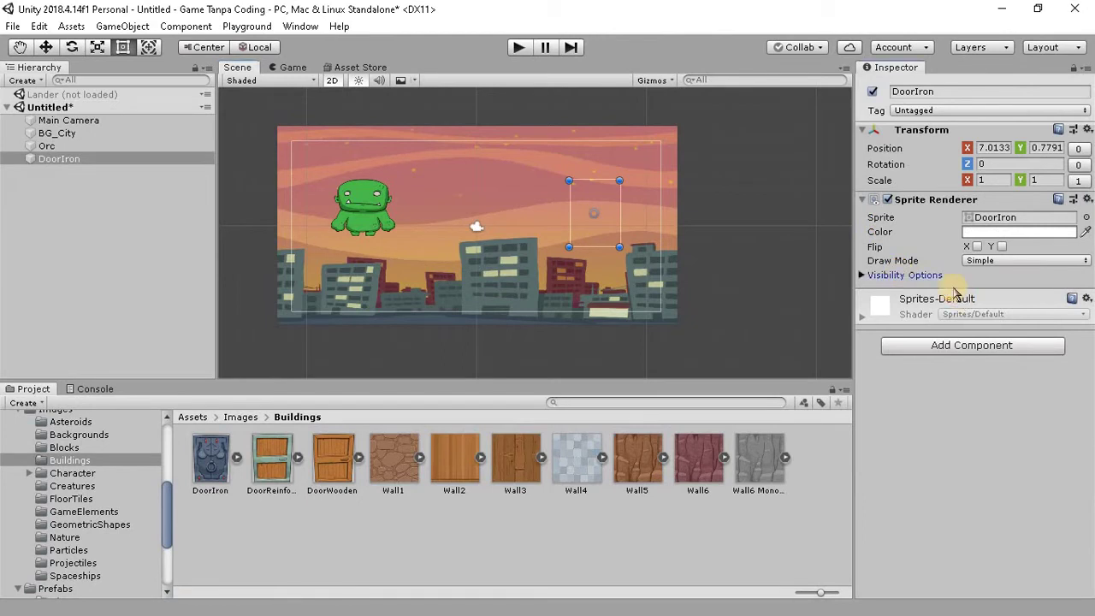
Set the DoorIron's Order in Layer to 1 under Visibility Options.
{"action": "left_click", "coordinate": [861, 275]}
{"action": "left_click", "coordinate": [964, 306]}
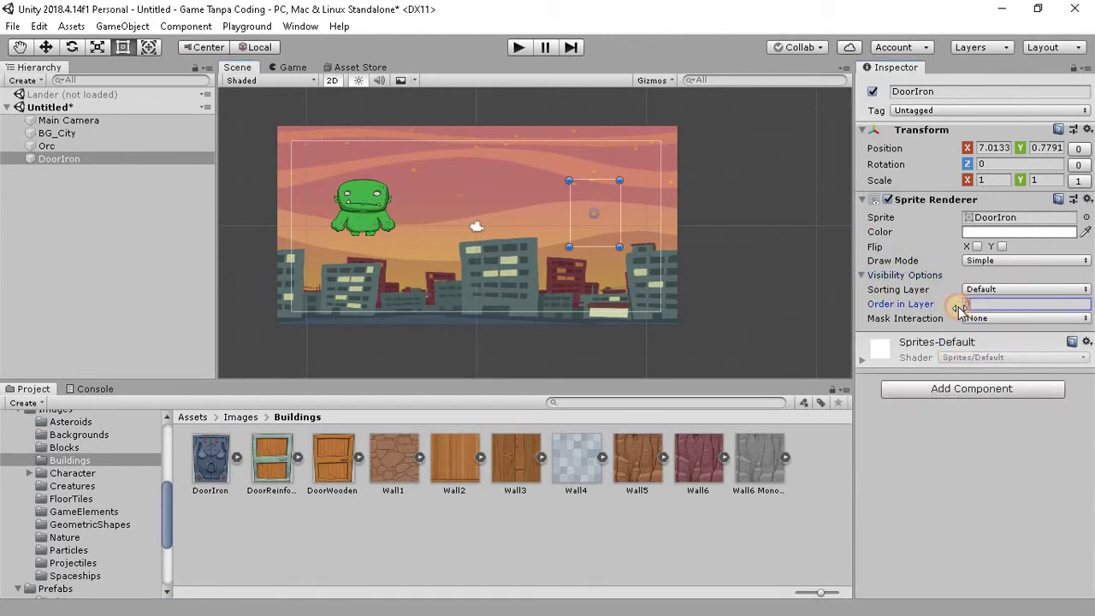
{"action": "type", "text": "1"}
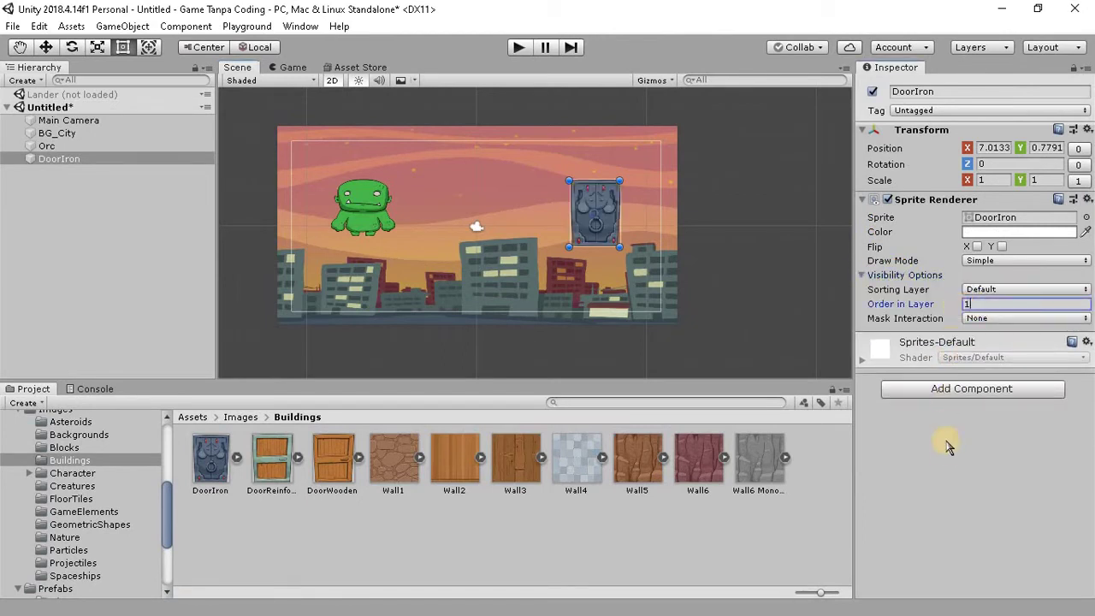
{"action": "key", "text": "Return"}
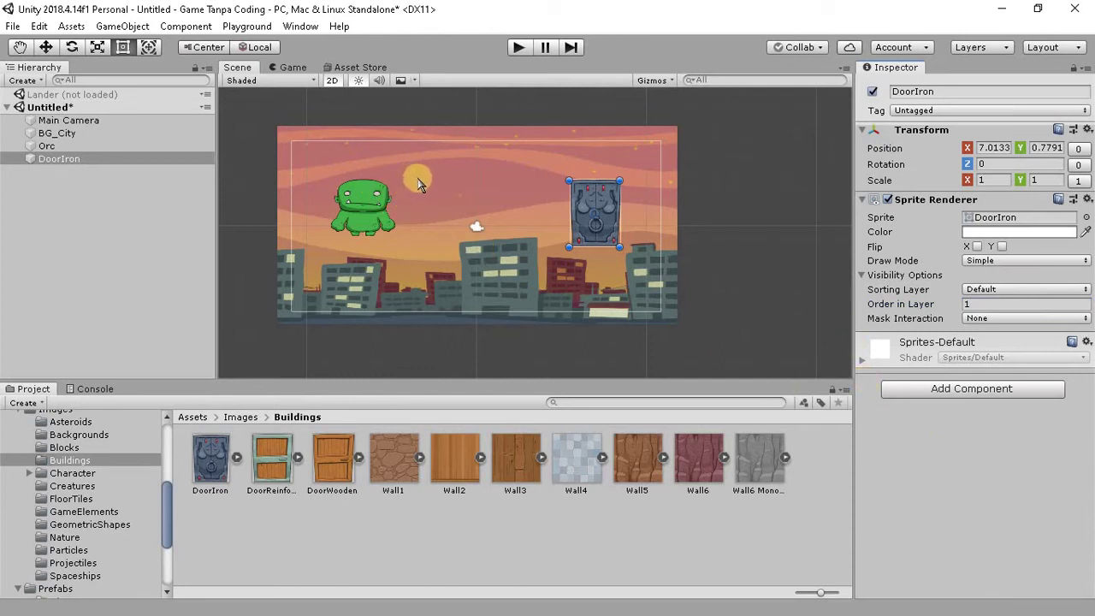
Select the Orc in the Hierarchy and open the Scripts > Movement folder.
{"action": "left_click", "coordinate": [358, 203]}
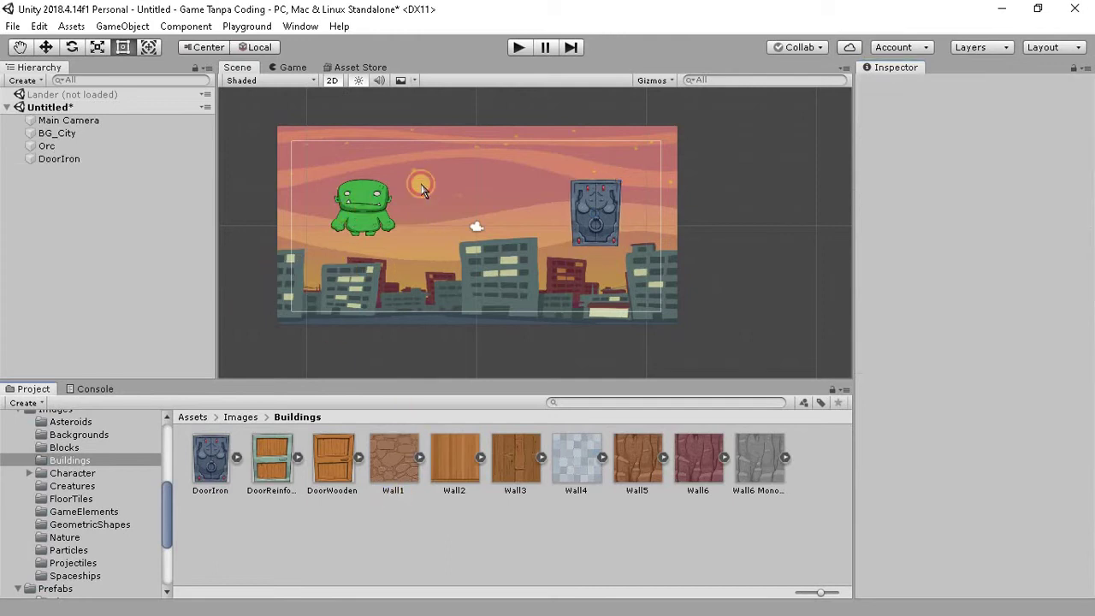
{"action": "left_click", "coordinate": [380, 209]}
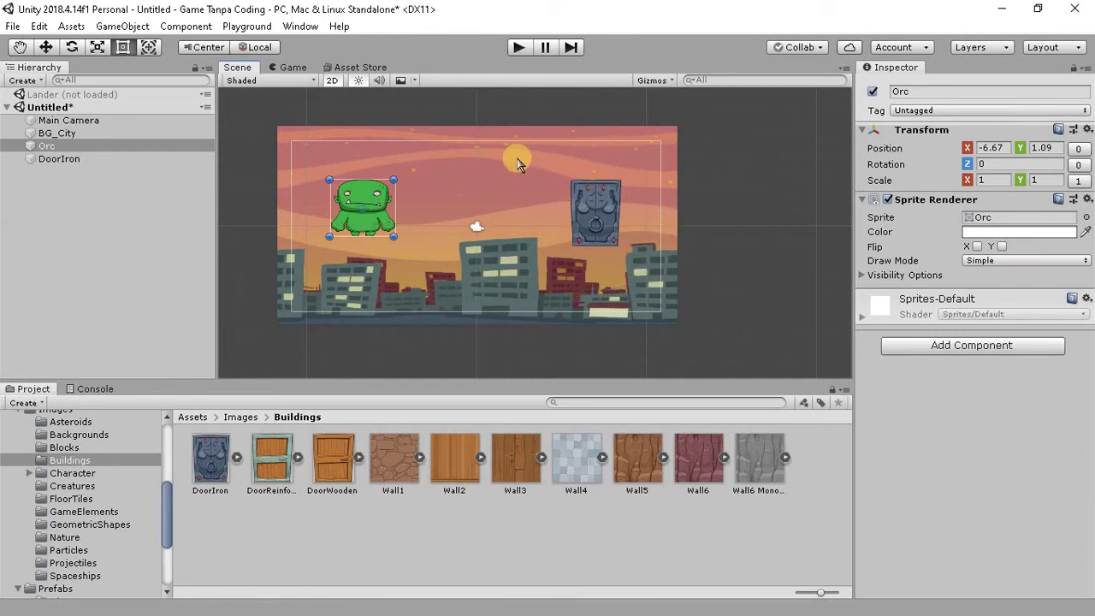
{"action": "left_click", "coordinate": [151, 206]}
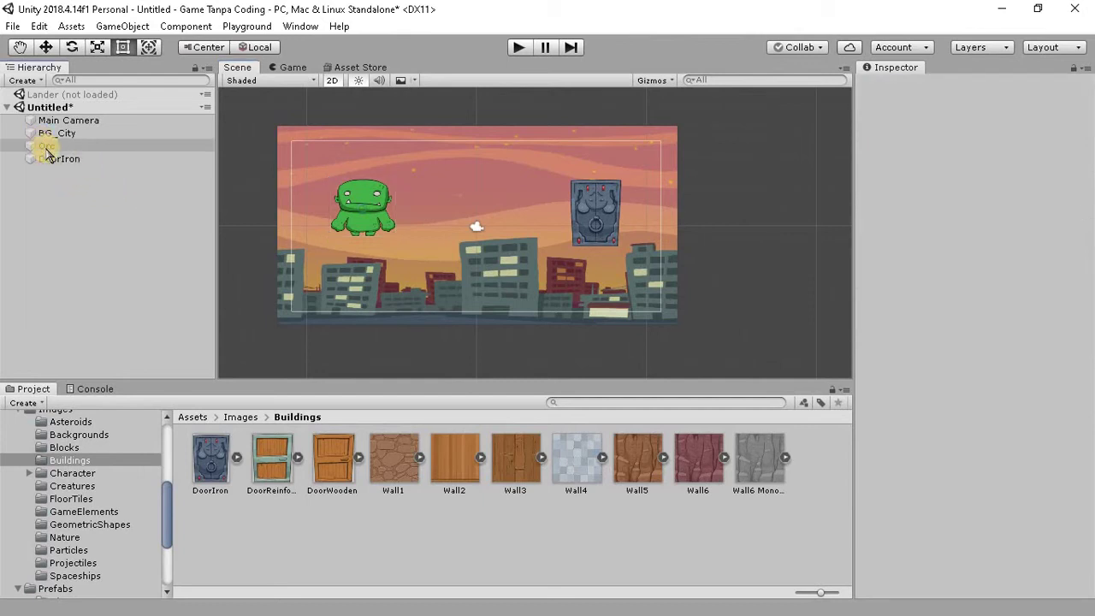
{"action": "left_click", "coordinate": [86, 146]}
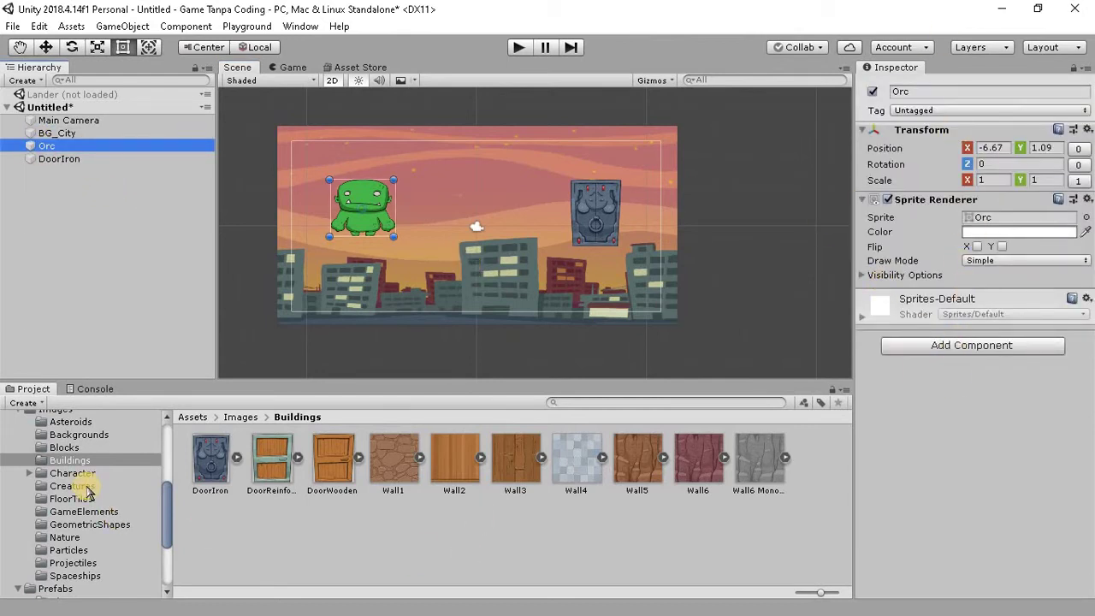
{"action": "scroll", "coordinate": [82, 483], "scroll_direction": "down", "scroll_amount": 5}
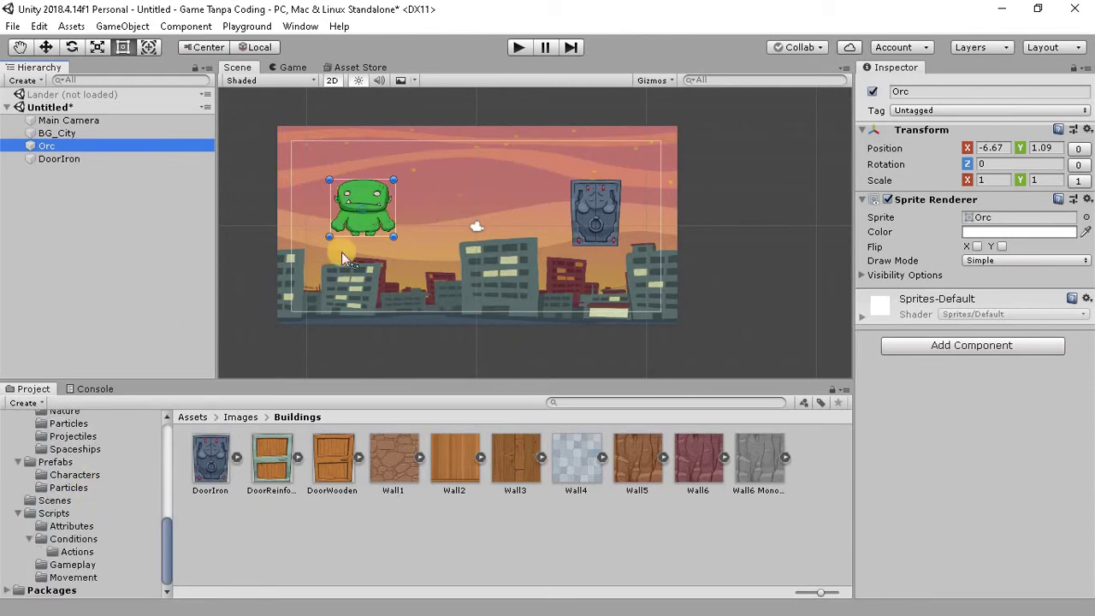
{"action": "left_click", "coordinate": [56, 513]}
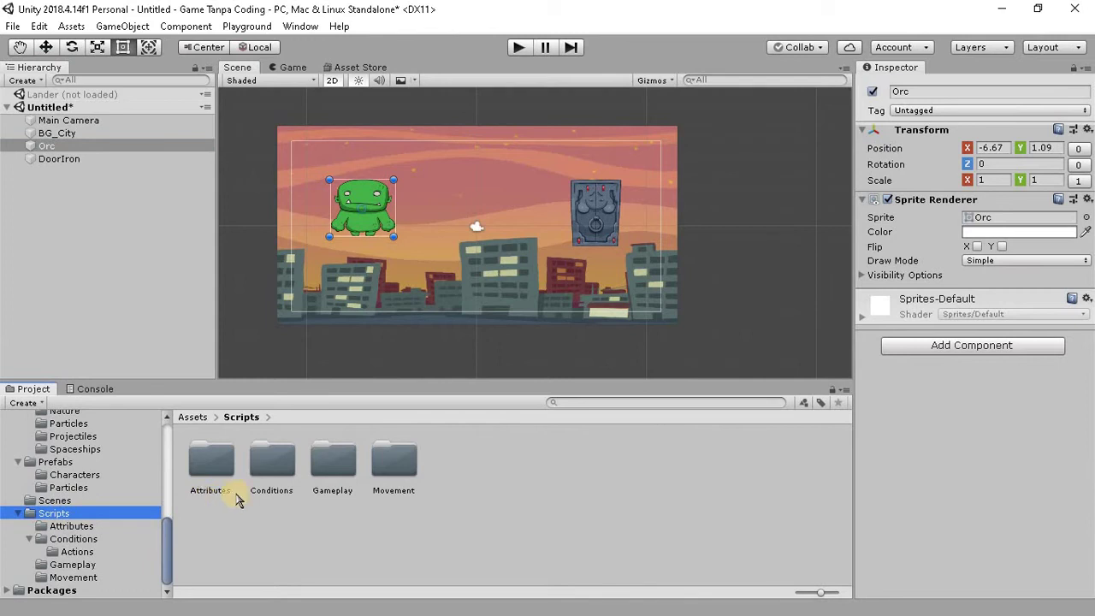
{"action": "left_click", "coordinate": [70, 577]}
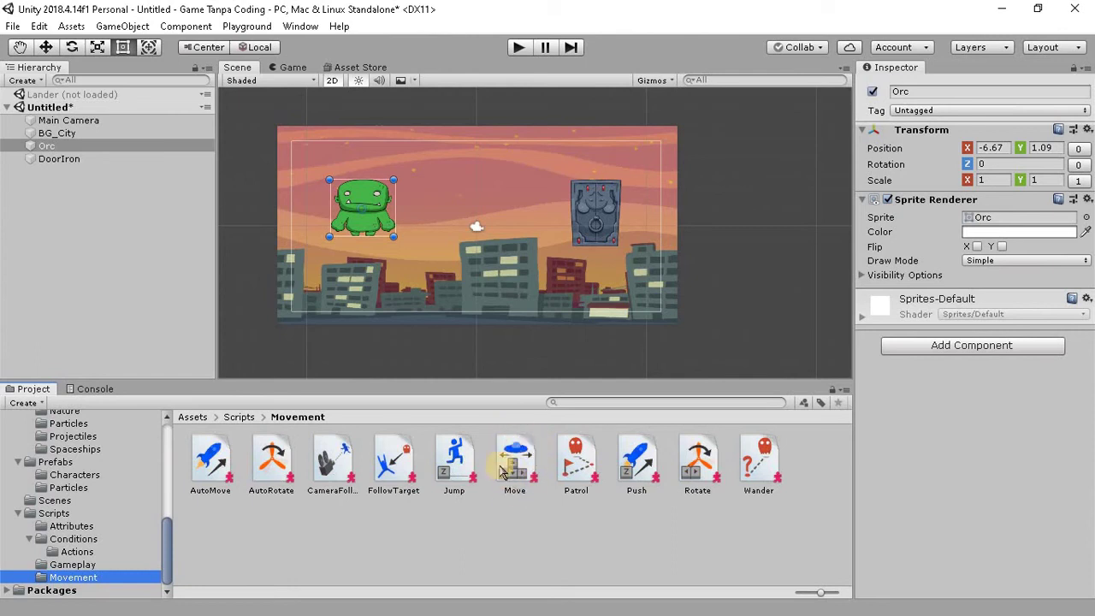
Attach the Move script to the Orc, keeping Arrow Keys, speed 5 and all directions.
{"action": "mouse_move", "coordinate": [521, 466]}
{"action": "left_mouse_down"}
{"action": "mouse_move", "coordinate": [201, 223]}
{"action": "mouse_move", "coordinate": [51, 145]}
{"action": "left_mouse_up"}
{"action": "scroll", "coordinate": [949, 443], "scroll_direction": "down", "scroll_amount": 2}
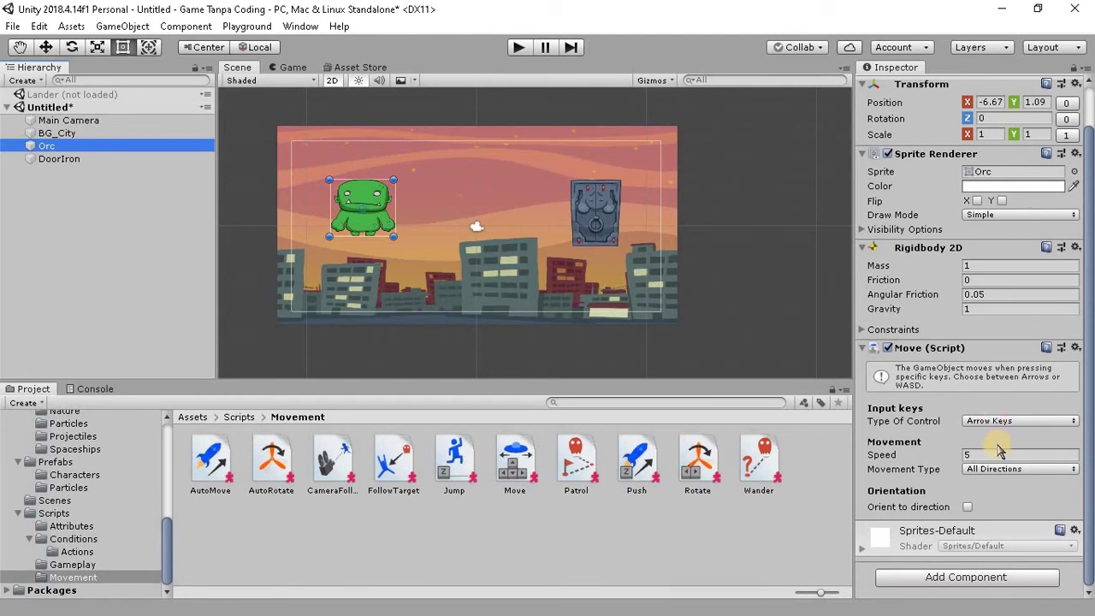
{"action": "left_click", "coordinate": [1050, 425]}
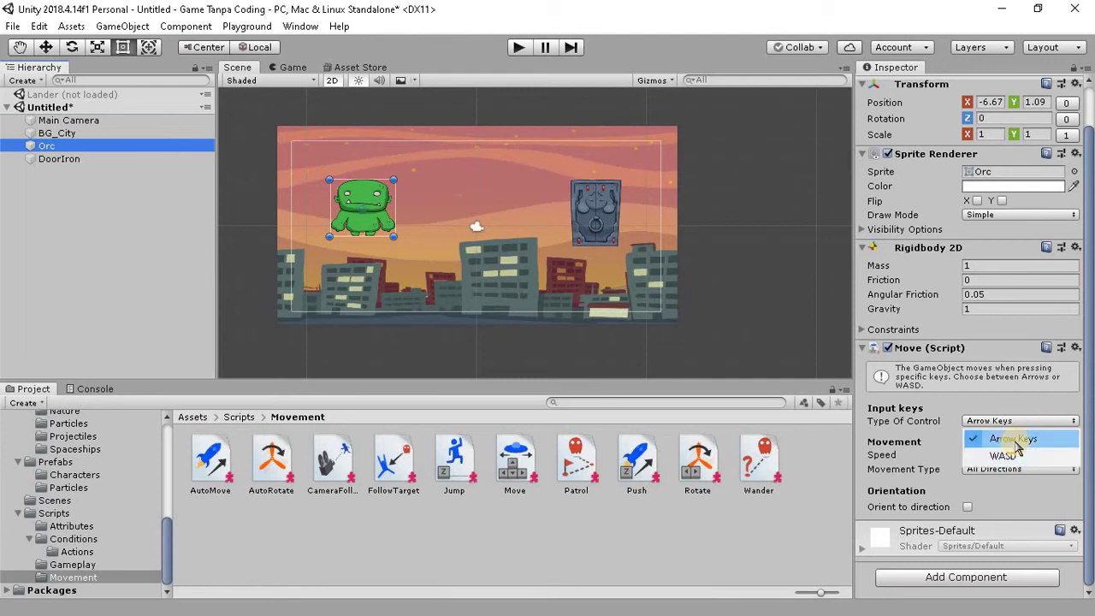
{"action": "left_click", "coordinate": [1004, 503]}
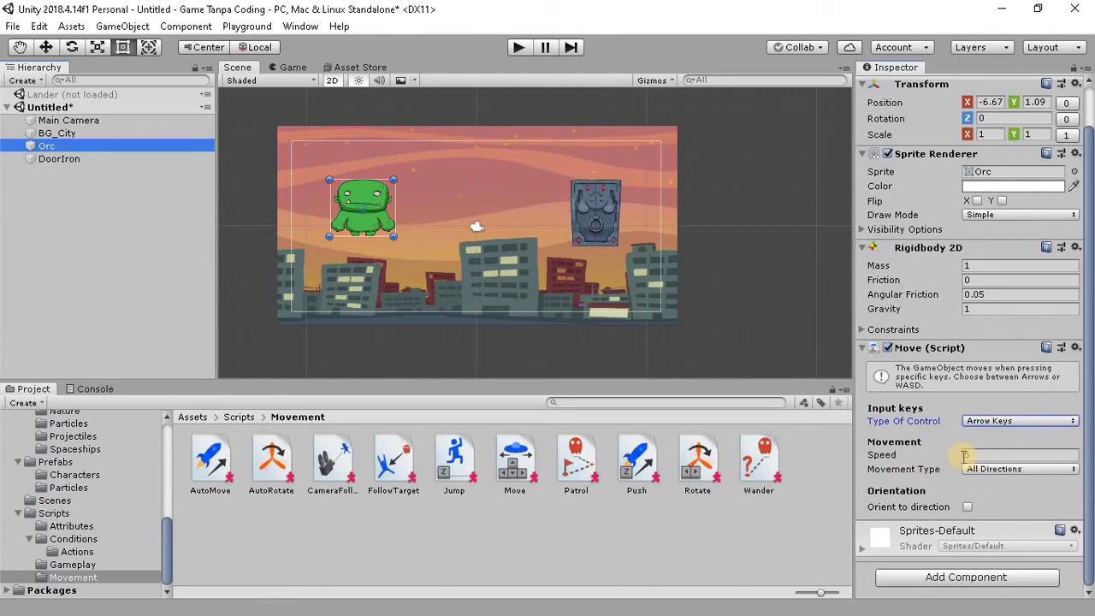
{"action": "left_click", "coordinate": [976, 456]}
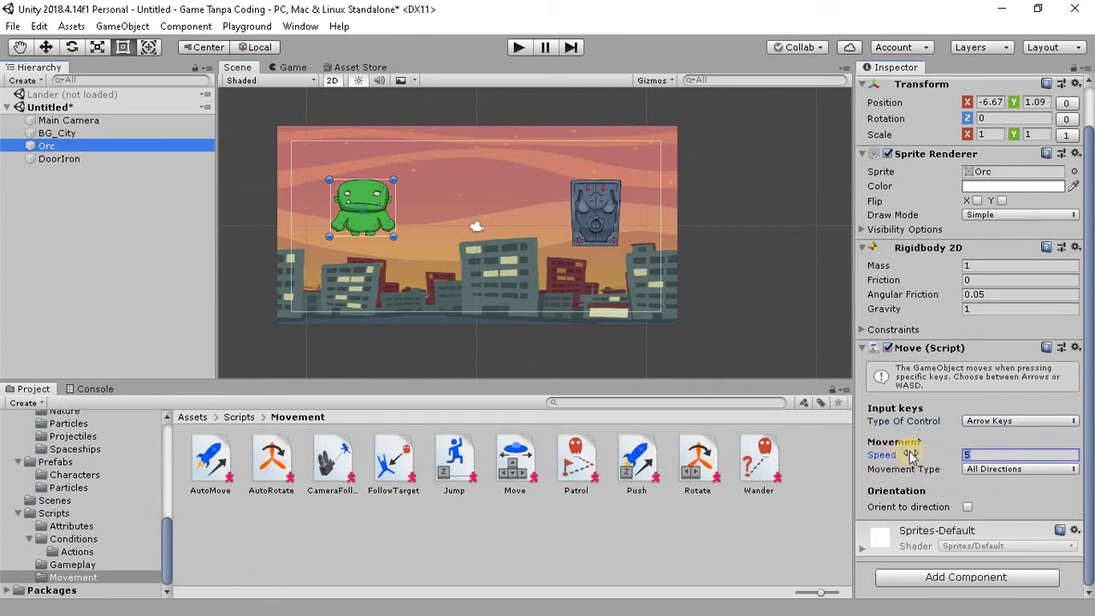
{"action": "left_click", "coordinate": [1064, 472]}
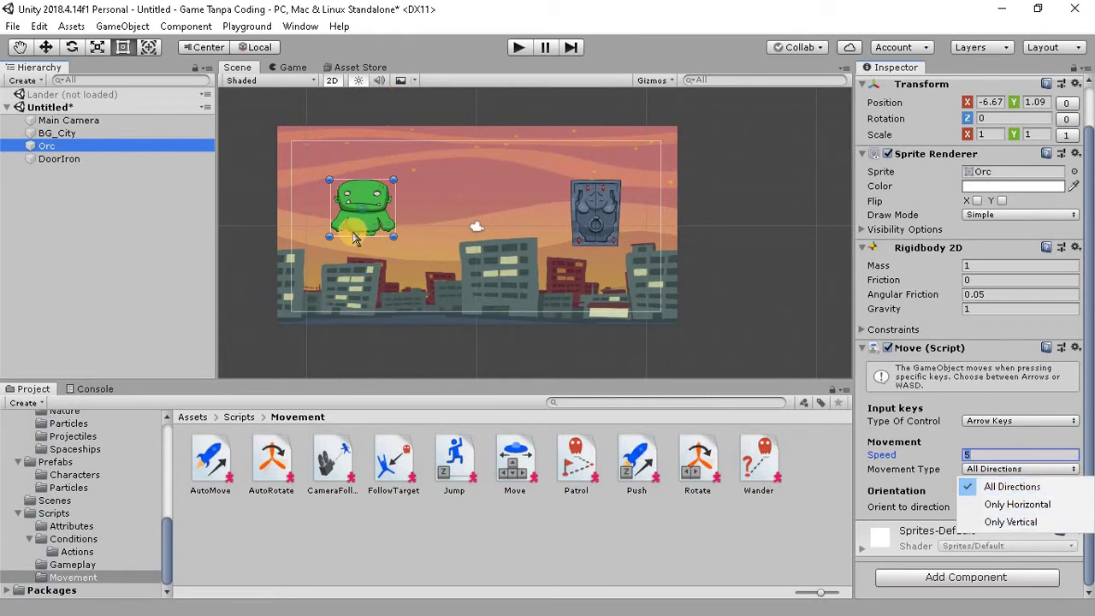
{"action": "left_click", "coordinate": [930, 472]}
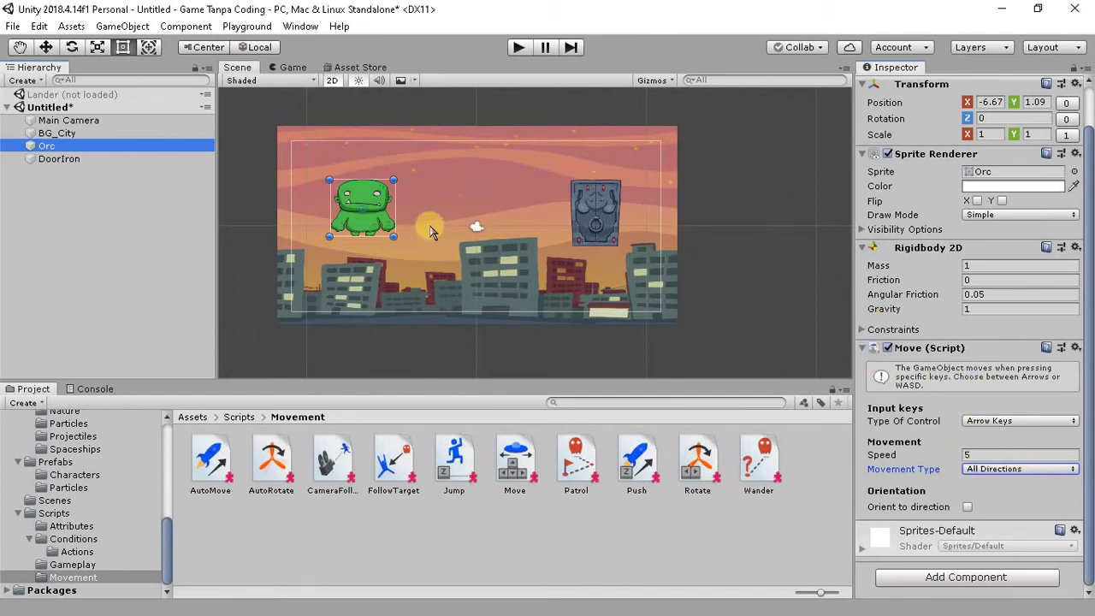
Set the Orc's Rigidbody 2D Gravity to 0.
{"action": "left_click", "coordinate": [978, 309]}
{"action": "type", "text": "0"}
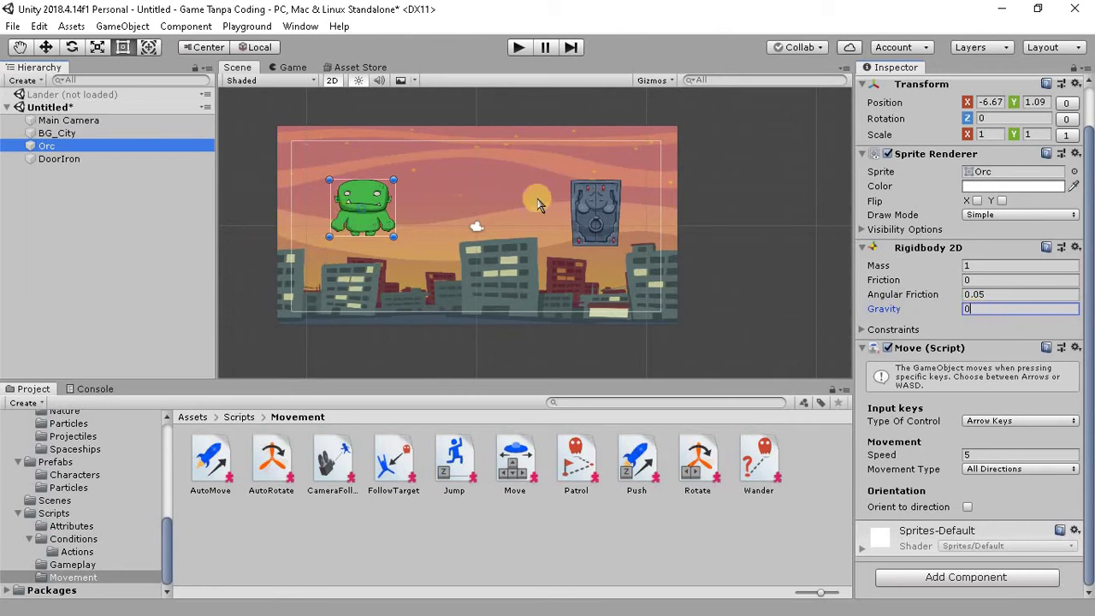
{"action": "key", "text": "Tab"}
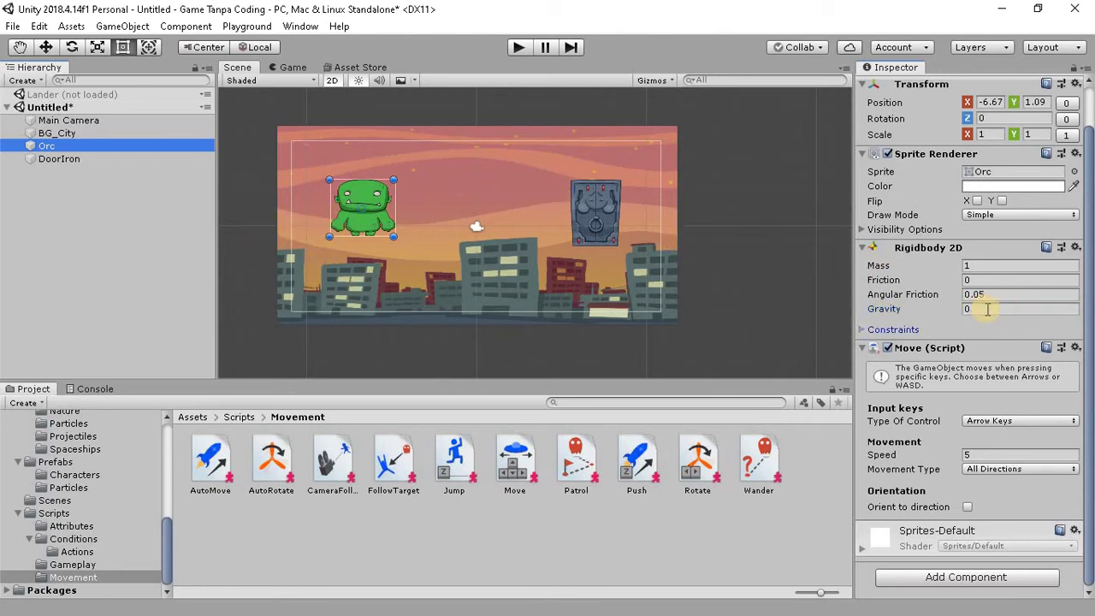
{"action": "left_click", "coordinate": [987, 308]}
Add a Rigidbody 2D component to the DoorIron via Physics 2D.
{"action": "left_click", "coordinate": [601, 205]}
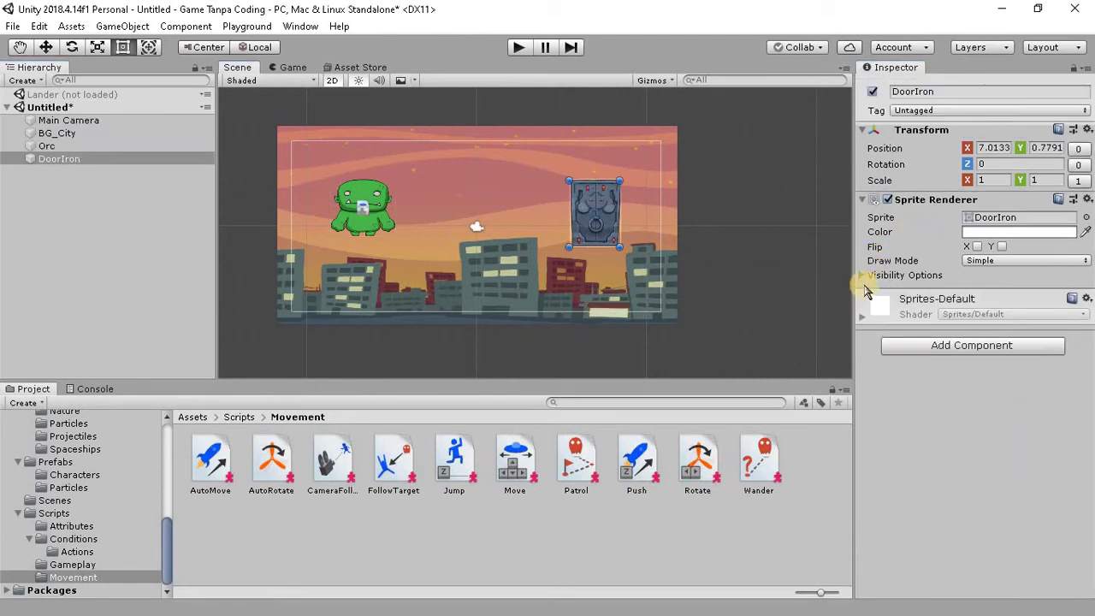
{"action": "left_click", "coordinate": [378, 236]}
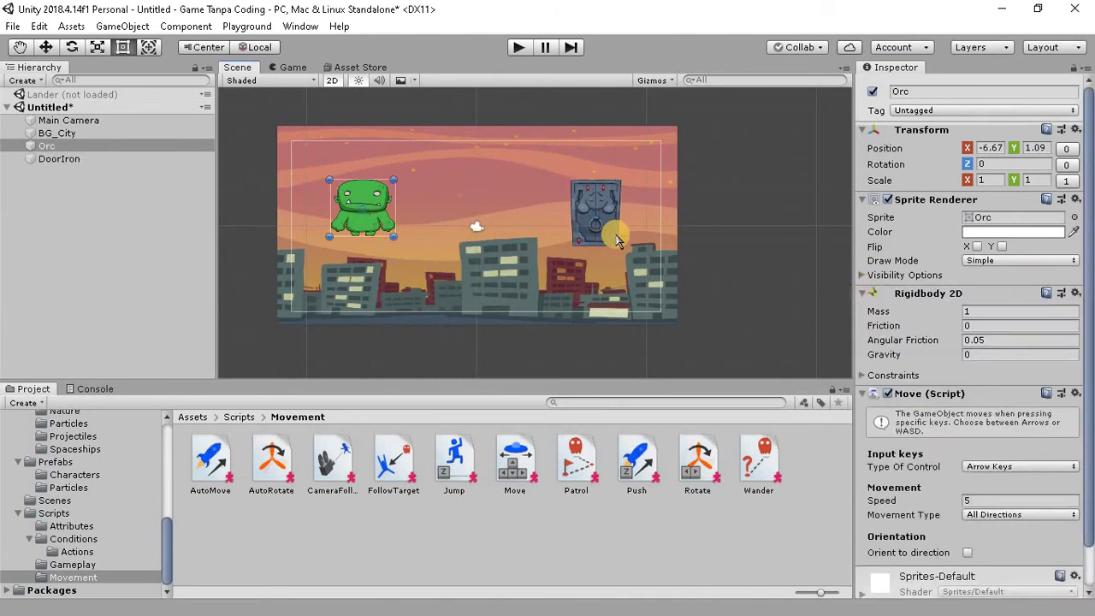
{"action": "left_click", "coordinate": [614, 227]}
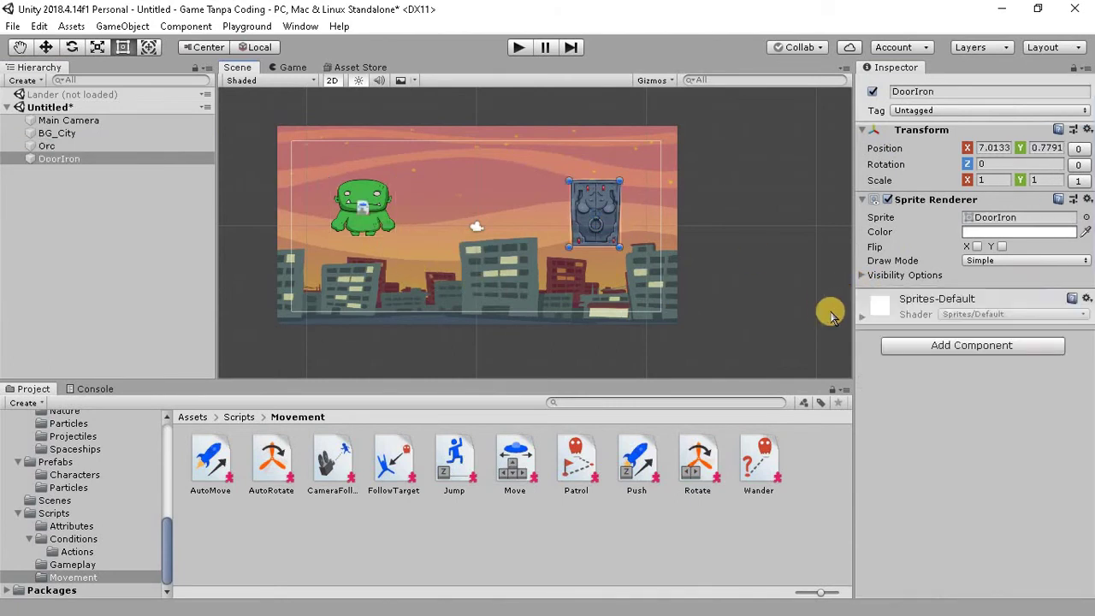
{"action": "left_click", "coordinate": [930, 346]}
{"action": "scroll", "coordinate": [945, 453], "scroll_direction": "down", "scroll_amount": 4}
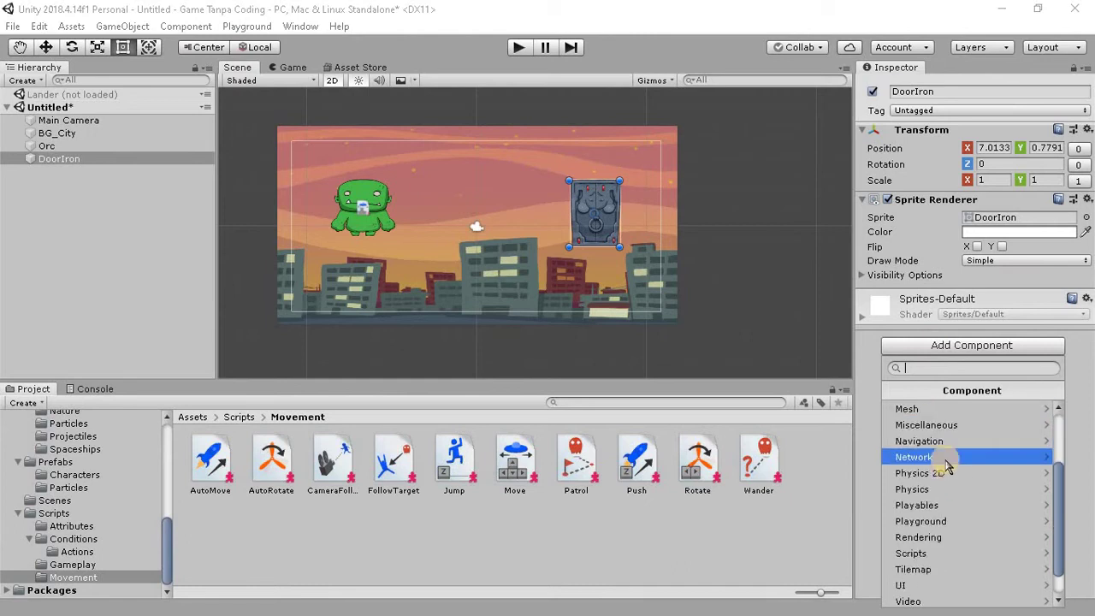
{"action": "left_click", "coordinate": [939, 439]}
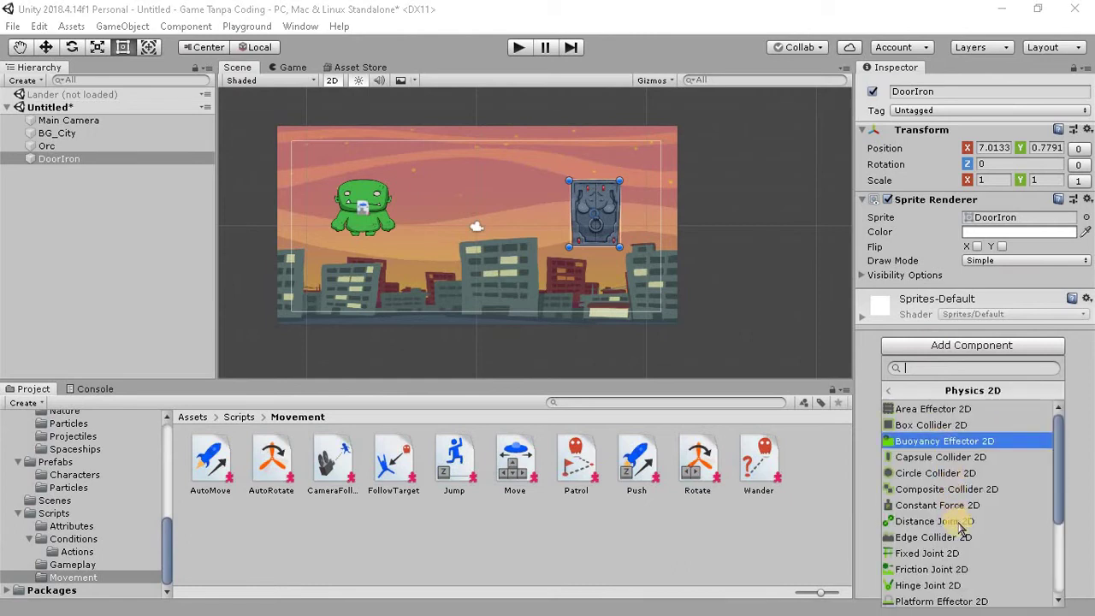
{"action": "scroll", "coordinate": [960, 528], "scroll_direction": "down", "scroll_amount": 3}
{"action": "left_click", "coordinate": [956, 523]}
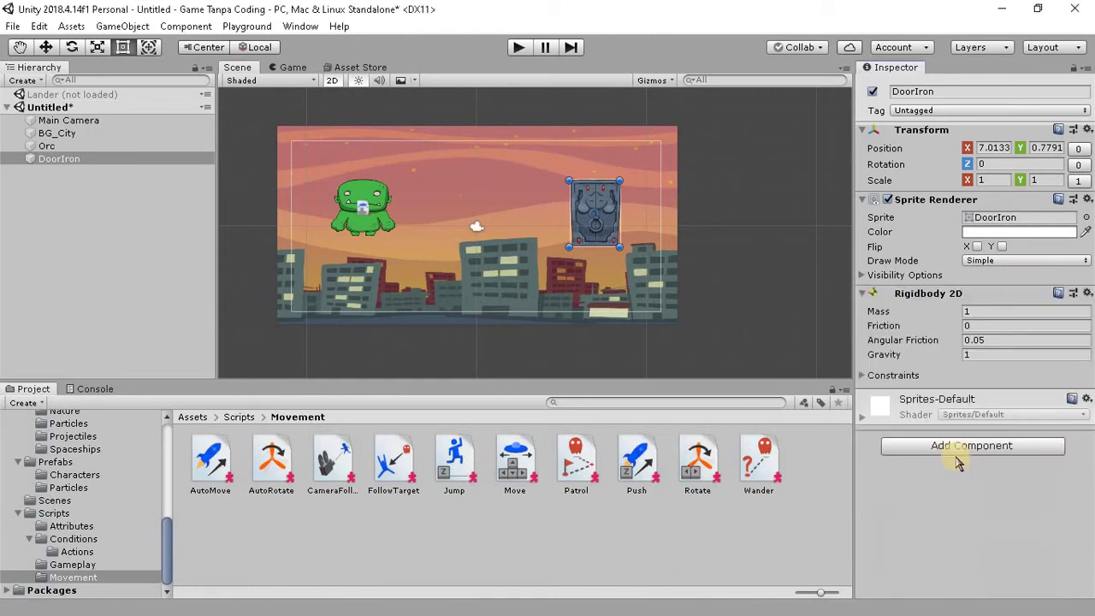
Set the DoorIron's Rigidbody 2D Gravity to 0.
{"action": "left_click", "coordinate": [979, 354]}
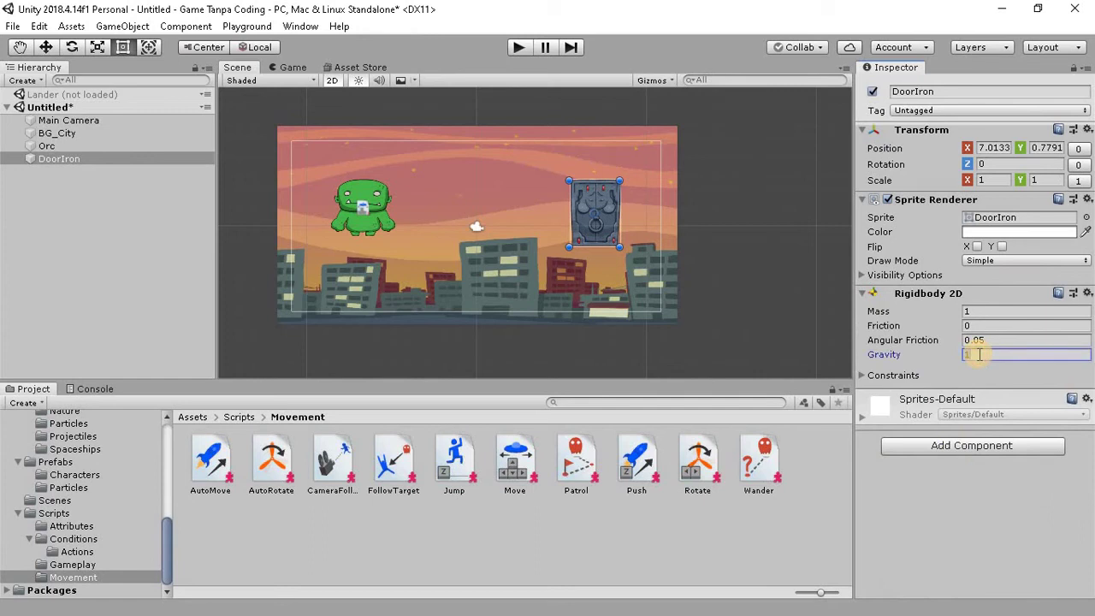
{"action": "type", "text": "0"}
{"action": "key", "text": "Return"}
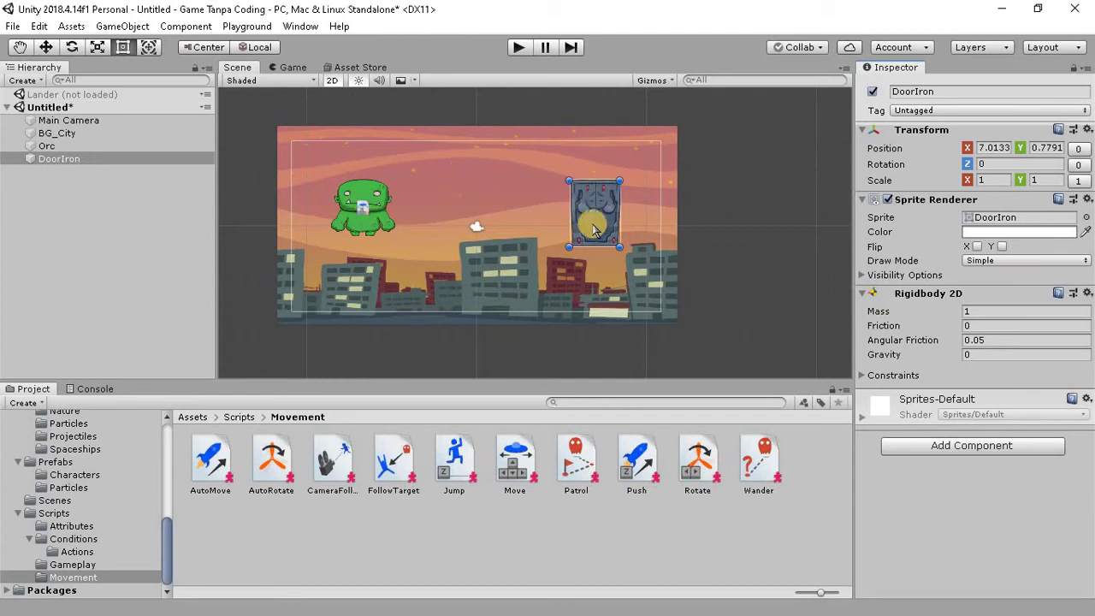
{"action": "left_click", "coordinate": [964, 452]}
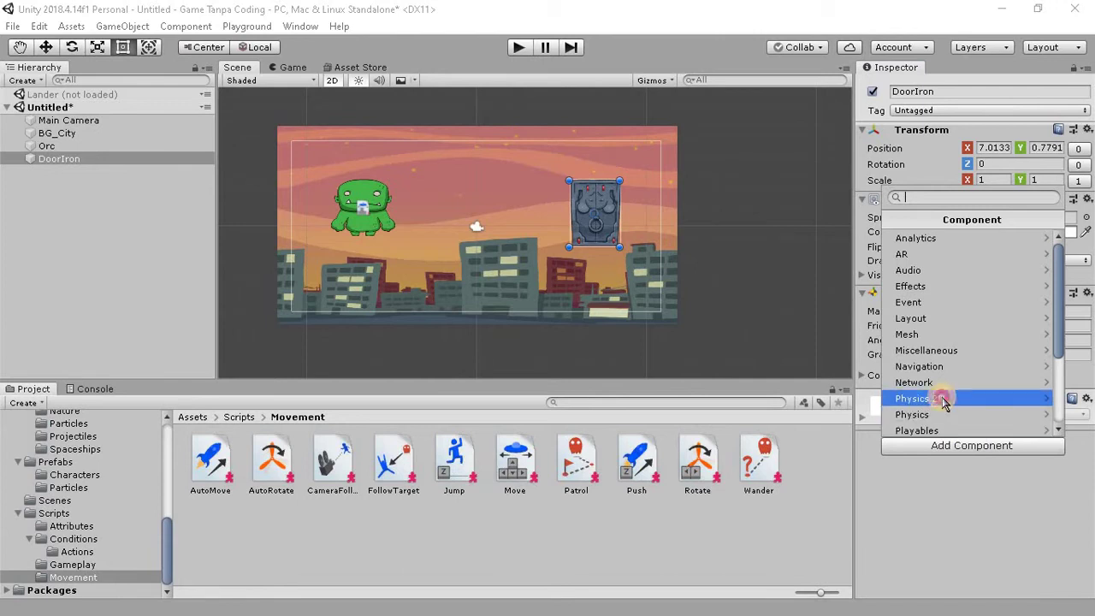
Add a Box Collider 2D from Physics 2D to the DoorIron, then to the Orc.
{"action": "left_click", "coordinate": [944, 398]}
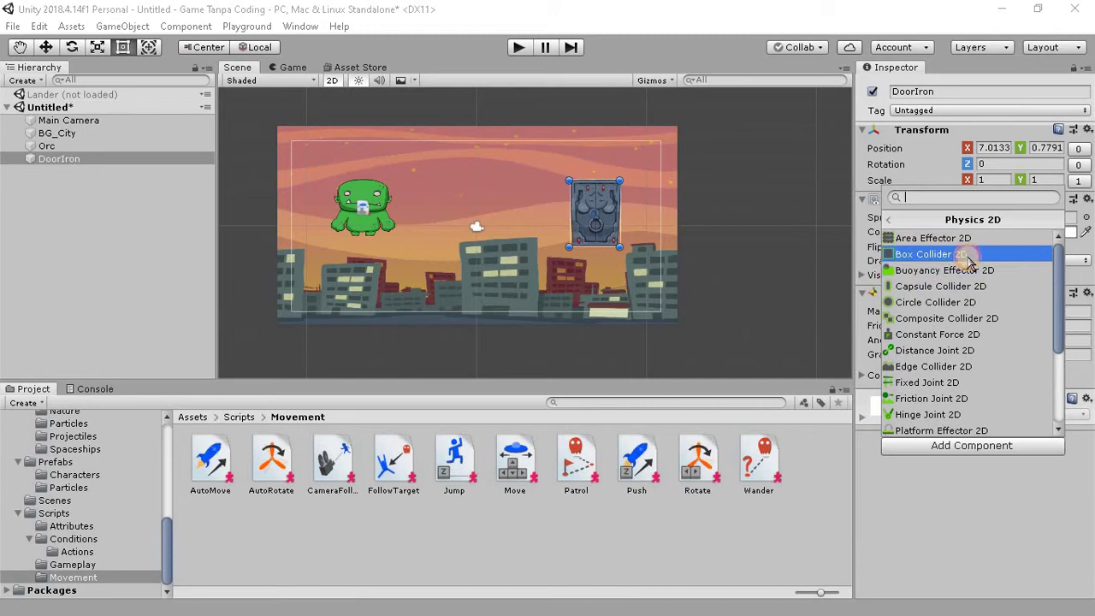
{"action": "left_click", "coordinate": [970, 255]}
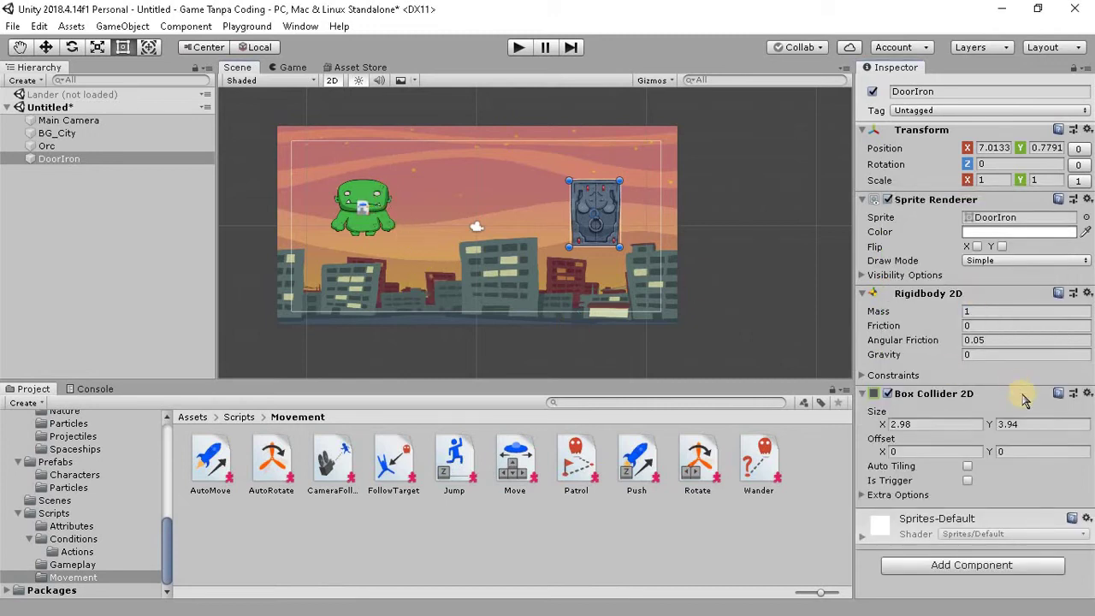
{"action": "left_click", "coordinate": [372, 196]}
{"action": "scroll", "coordinate": [971, 566], "scroll_direction": "down", "scroll_amount": 2}
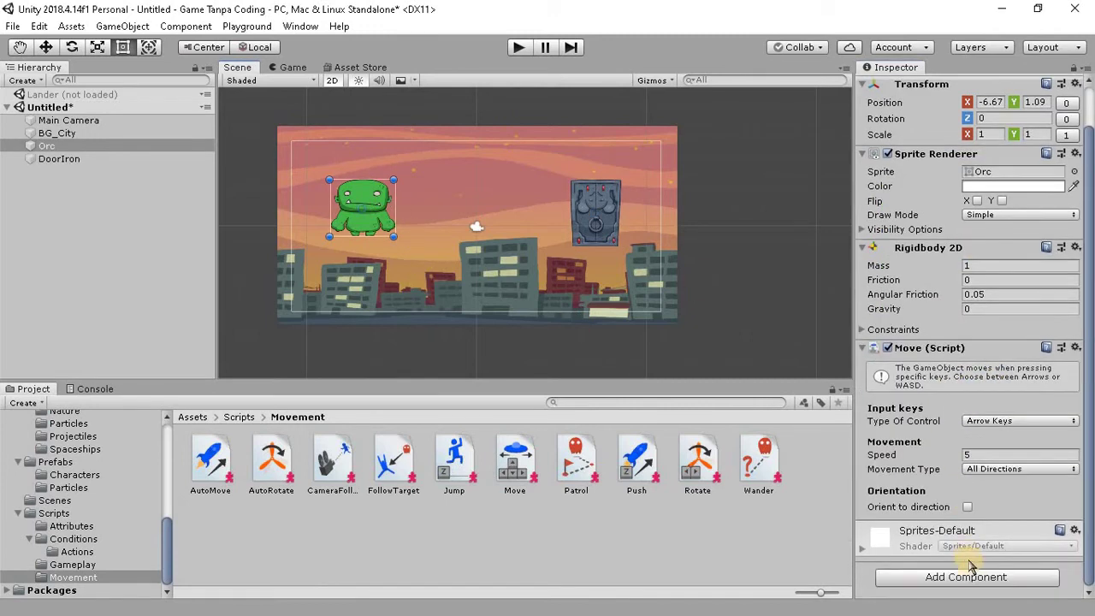
{"action": "left_click", "coordinate": [965, 578]}
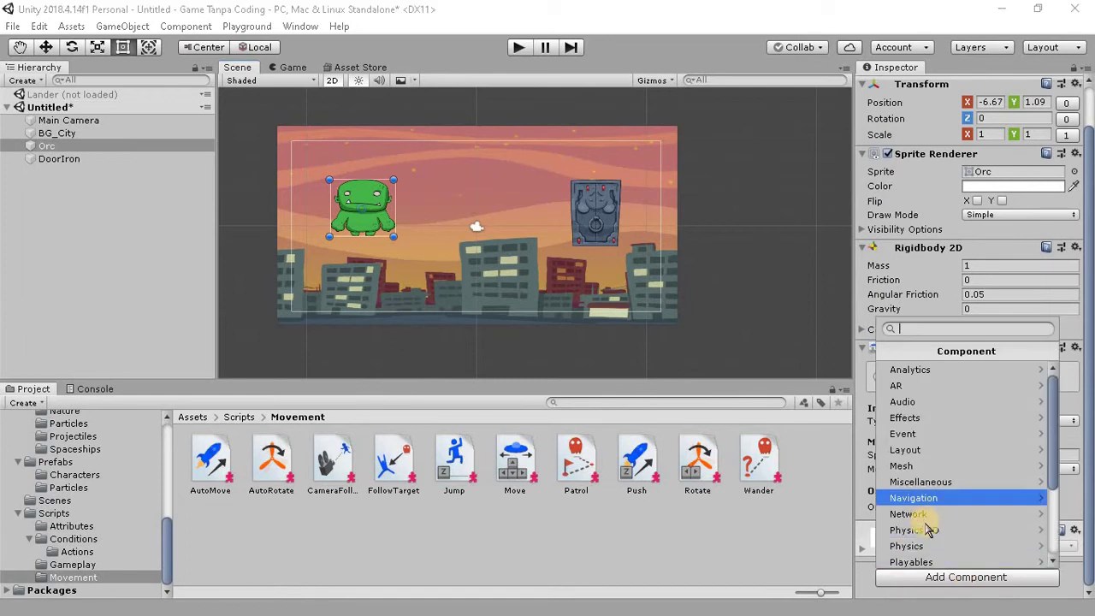
{"action": "left_click", "coordinate": [920, 523]}
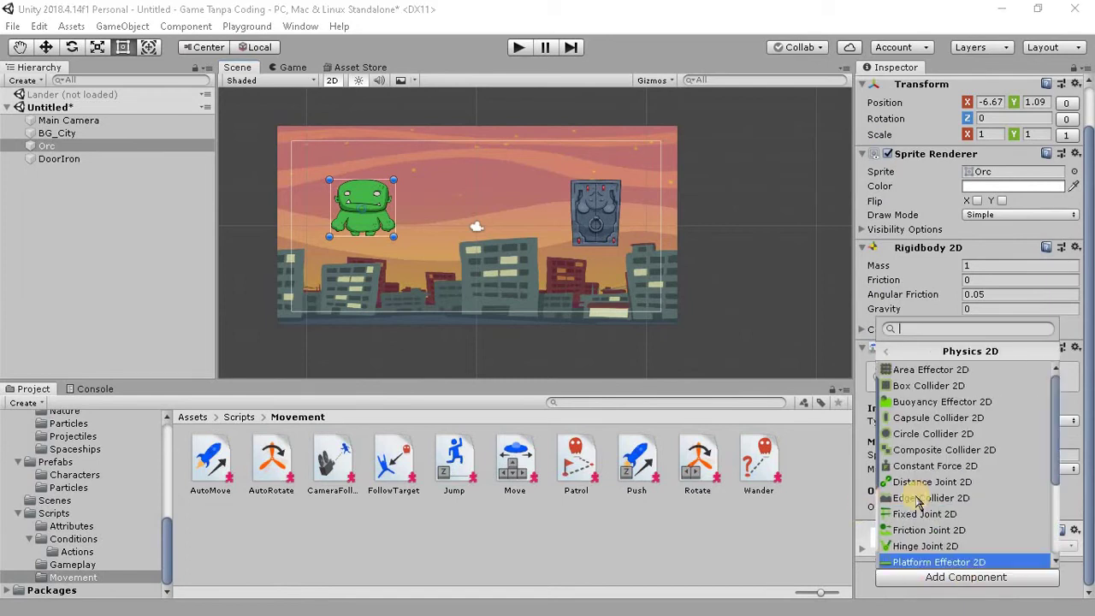
{"action": "left_click", "coordinate": [927, 385]}
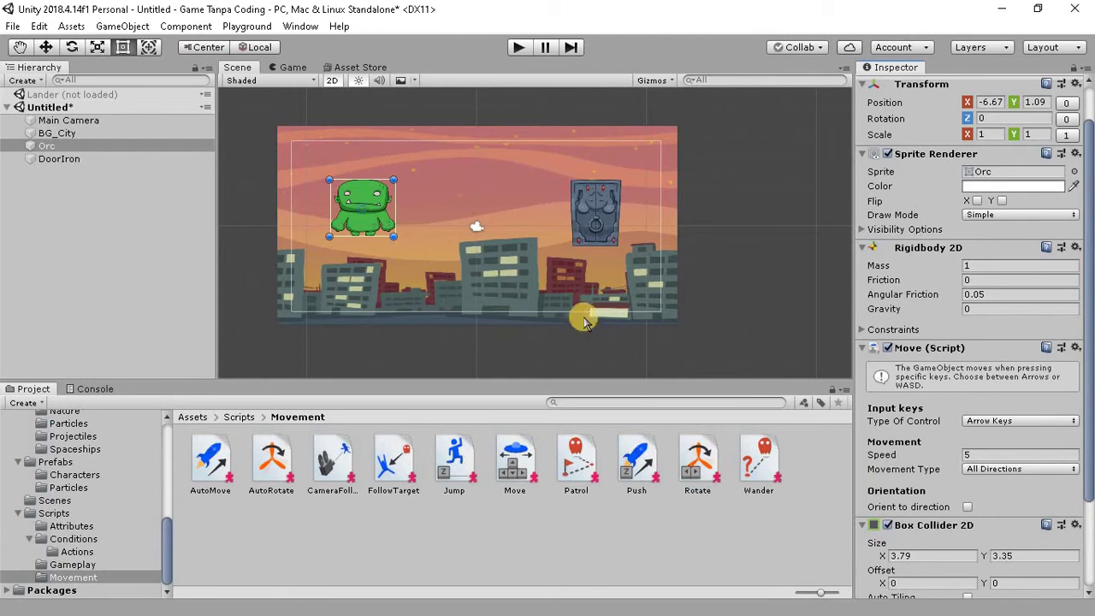
{"action": "scroll", "coordinate": [973, 461], "scroll_direction": "down", "scroll_amount": 3}
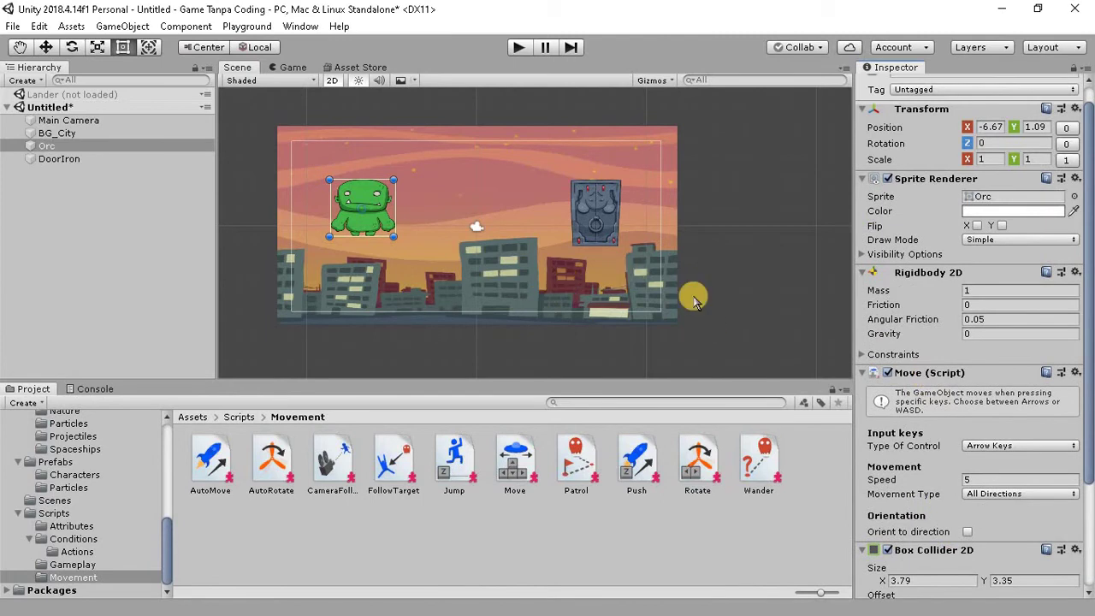
{"action": "left_click", "coordinate": [518, 48]}
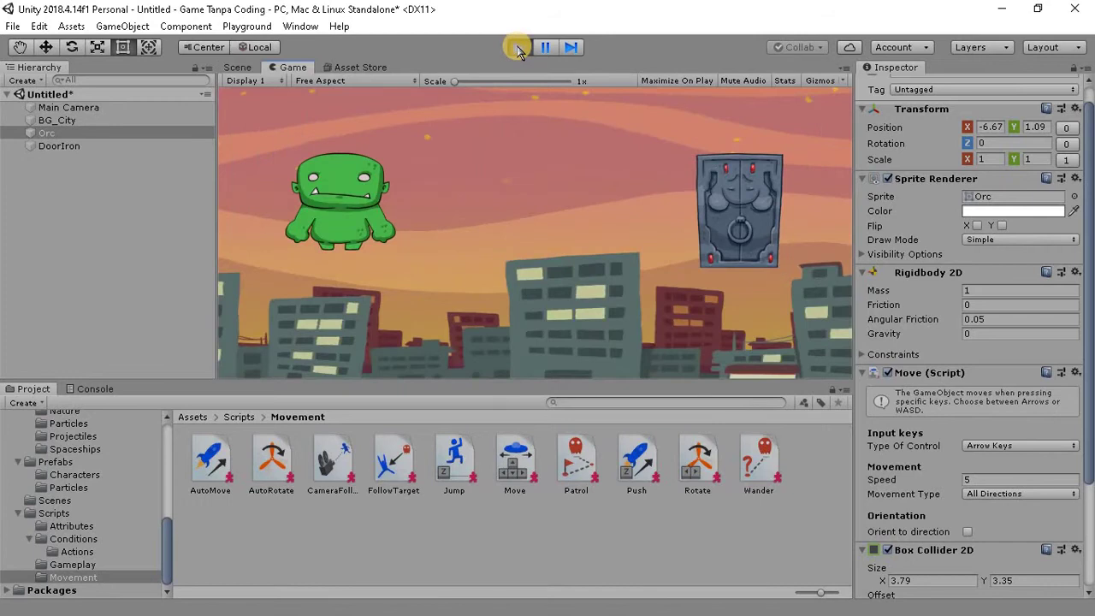
{"action": "key", "text": "Right"}
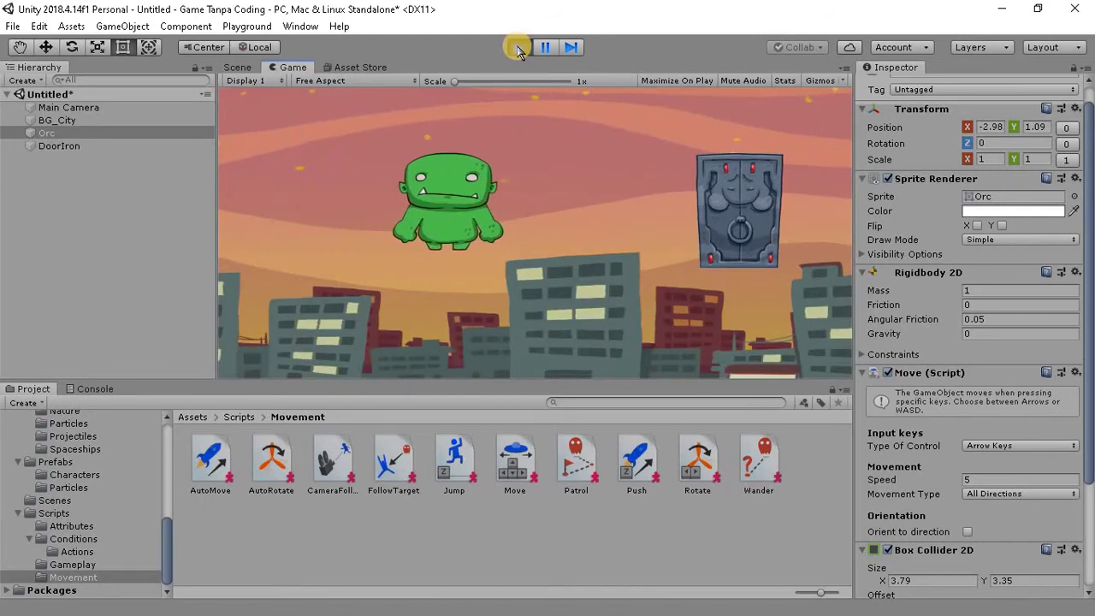
{"action": "key", "text": "Left"}
{"action": "key", "text": "Up"}
{"action": "key", "text": "Right"}
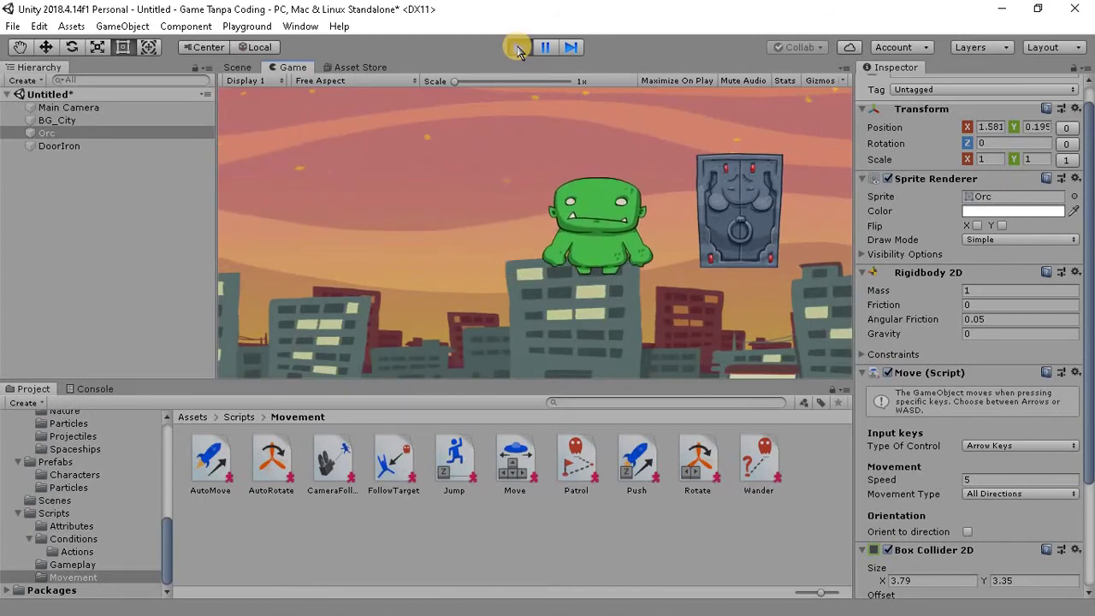
{"action": "key", "text": "Up"}
{"action": "key", "text": "Right"}
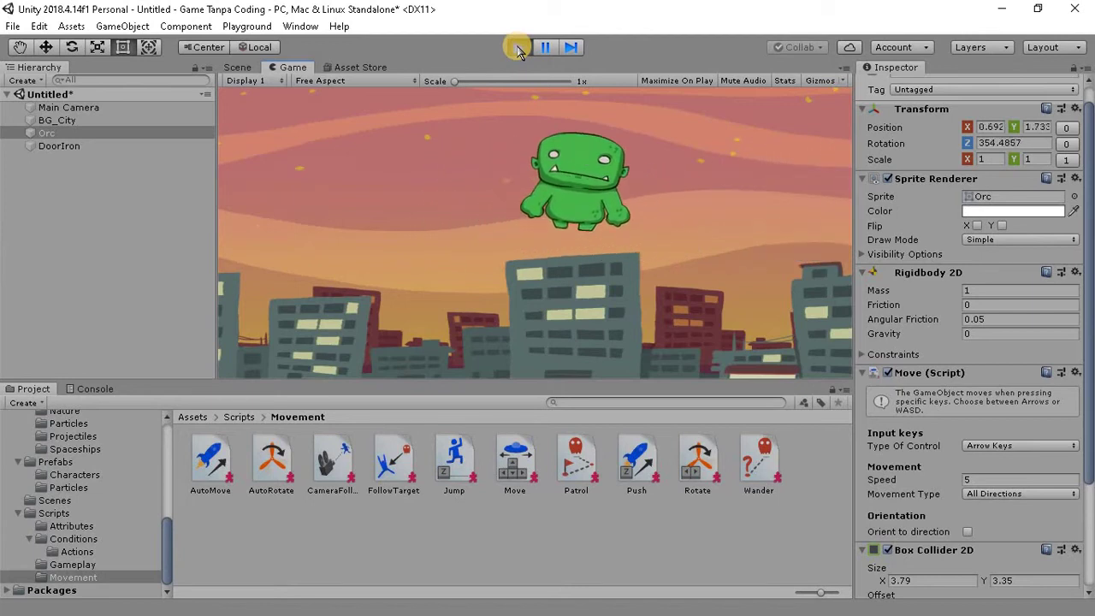
{"action": "key", "text": "Left"}
{"action": "key", "text": "Down"}
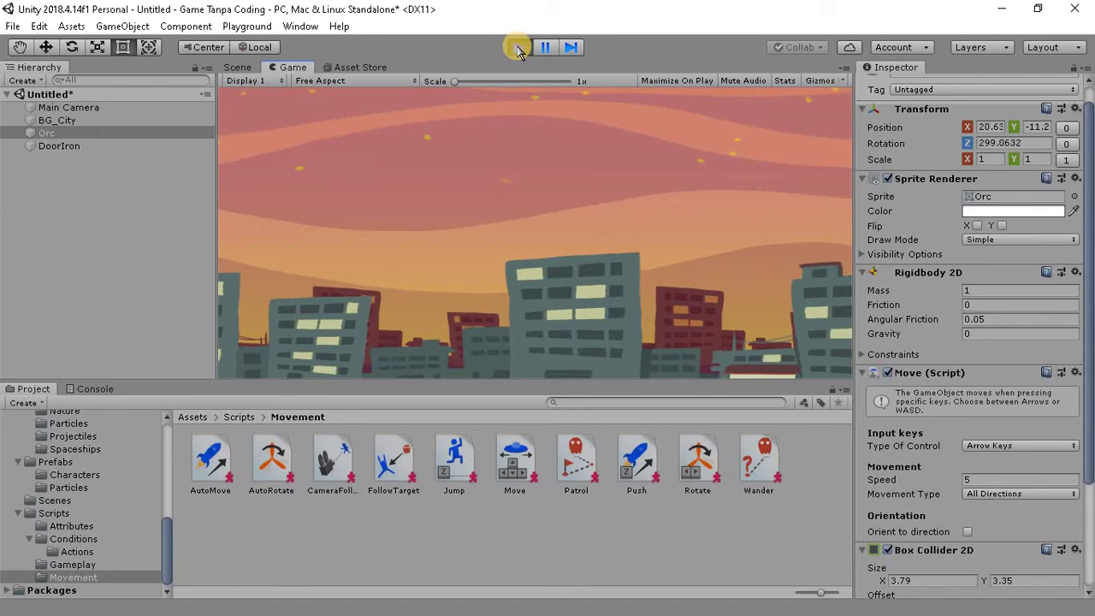
{"action": "left_click", "coordinate": [517, 49]}
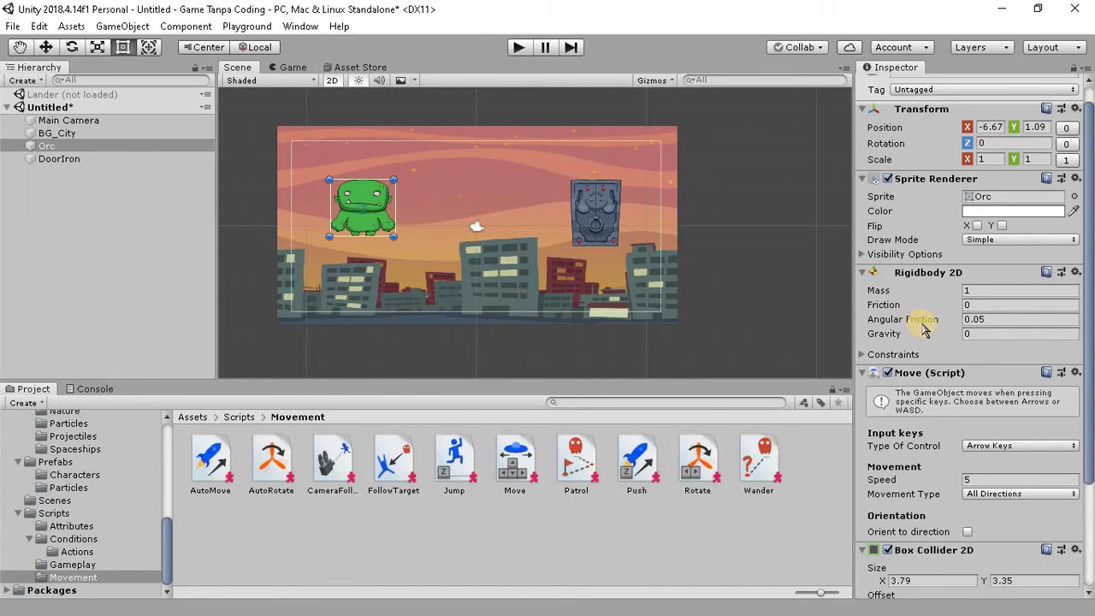
Load the Lander scene back into the Hierarchy.
{"action": "scroll", "coordinate": [924, 330], "scroll_direction": "down", "scroll_amount": 3}
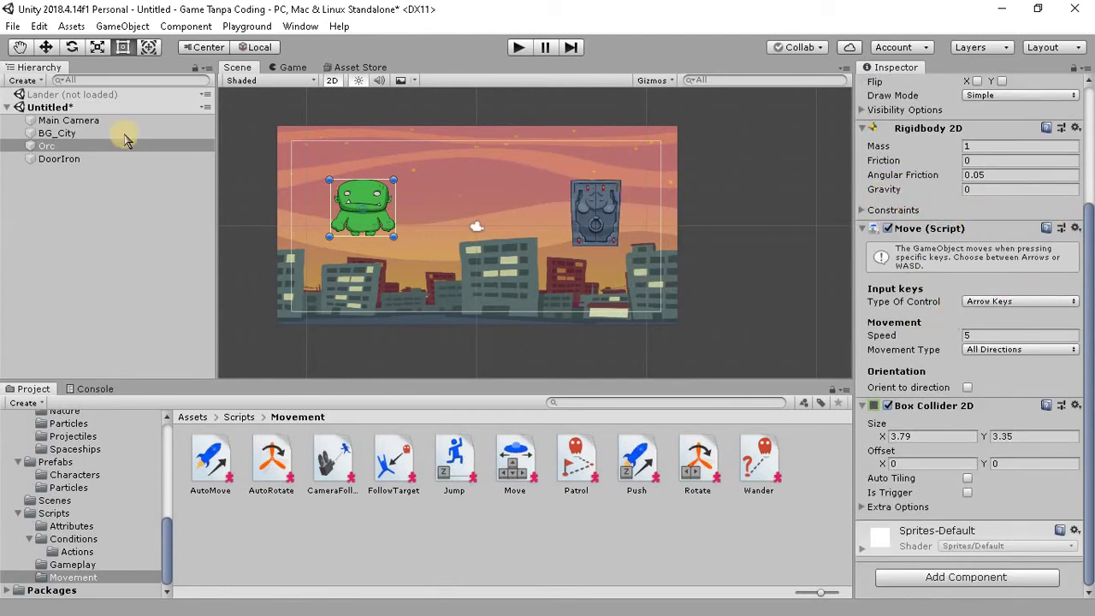
{"action": "right_click", "coordinate": [48, 96]}
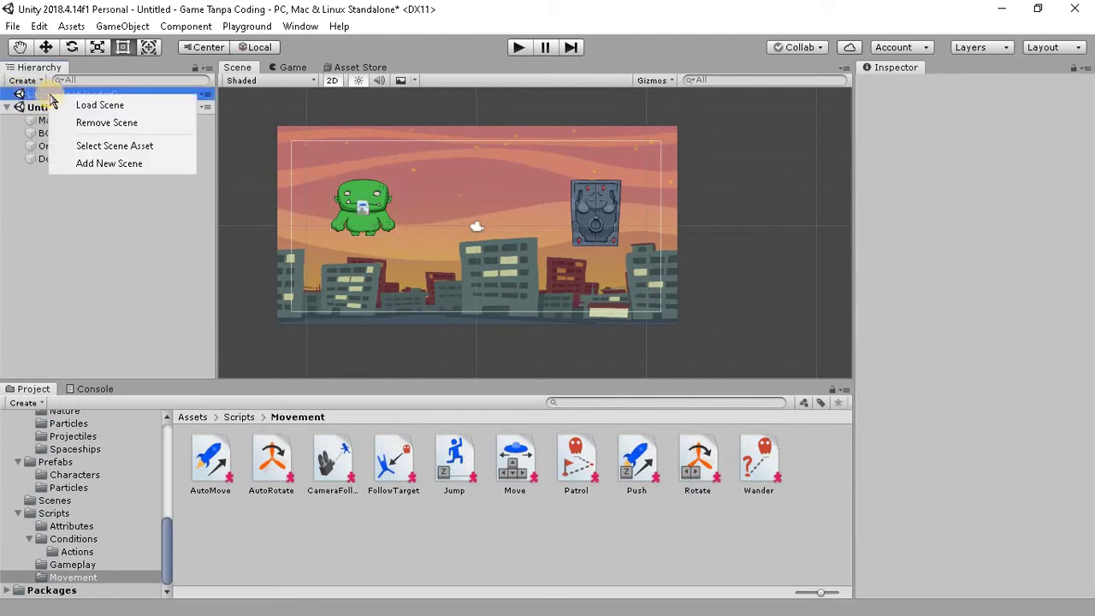
{"action": "left_click", "coordinate": [75, 106]}
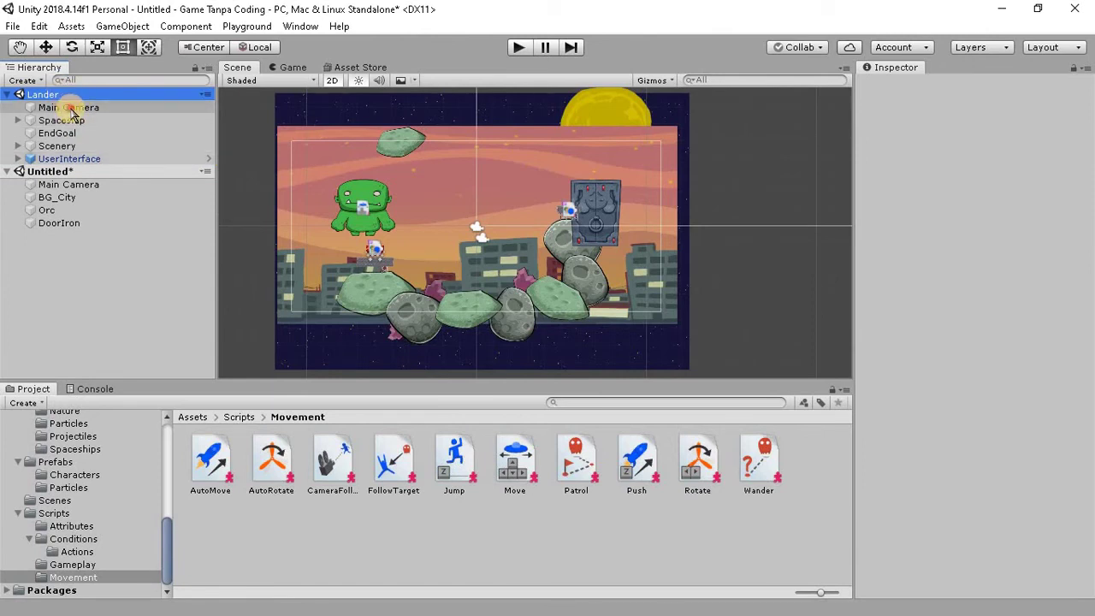
{"action": "left_click", "coordinate": [68, 107]}
Frame the Lander's Spaceship, EndGoal and each MoonSoil piece in the Scene view.
{"action": "double_click", "coordinate": [67, 121]}
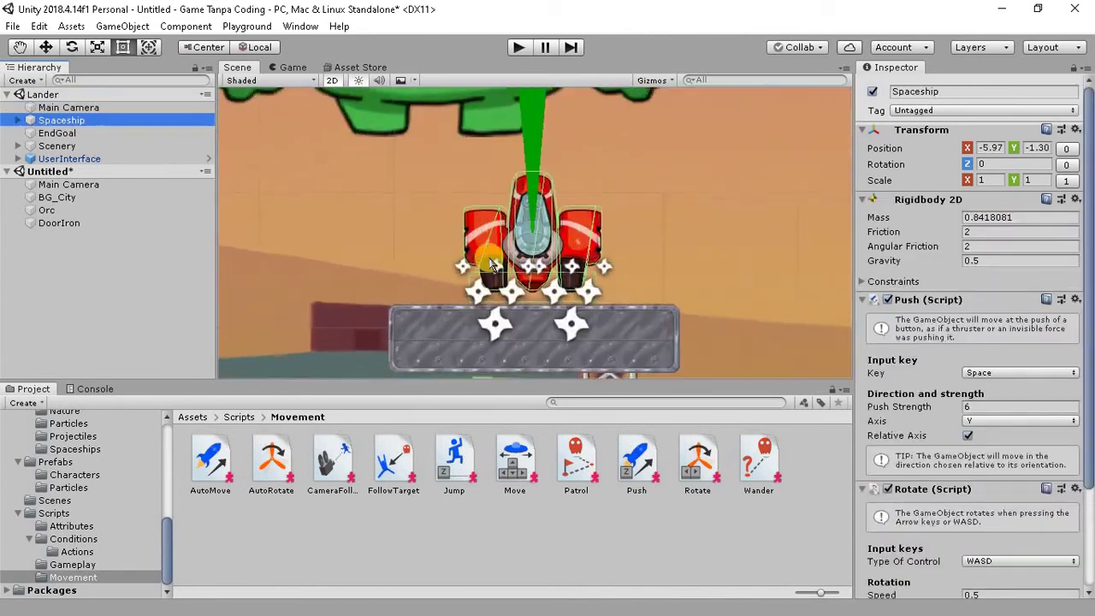
{"action": "left_click", "coordinate": [101, 134]}
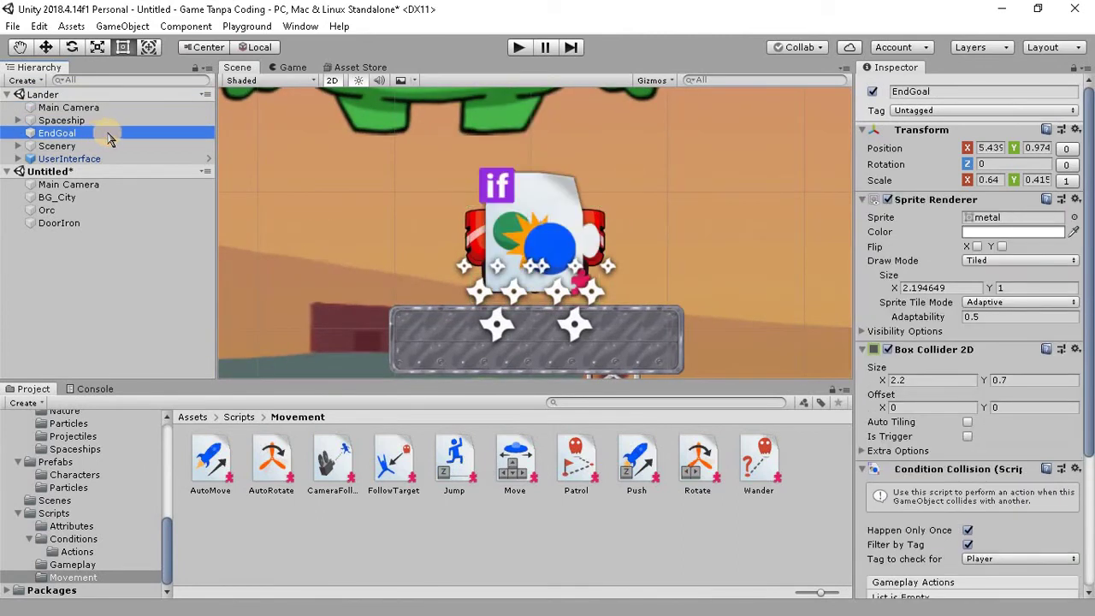
{"action": "double_click", "coordinate": [107, 134]}
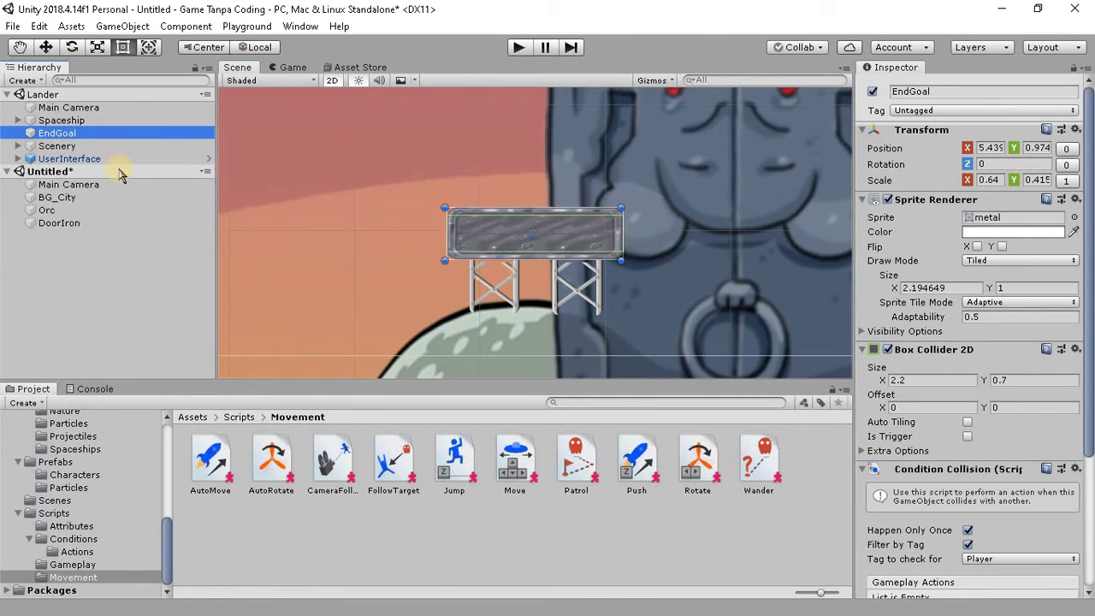
{"action": "left_click", "coordinate": [18, 146]}
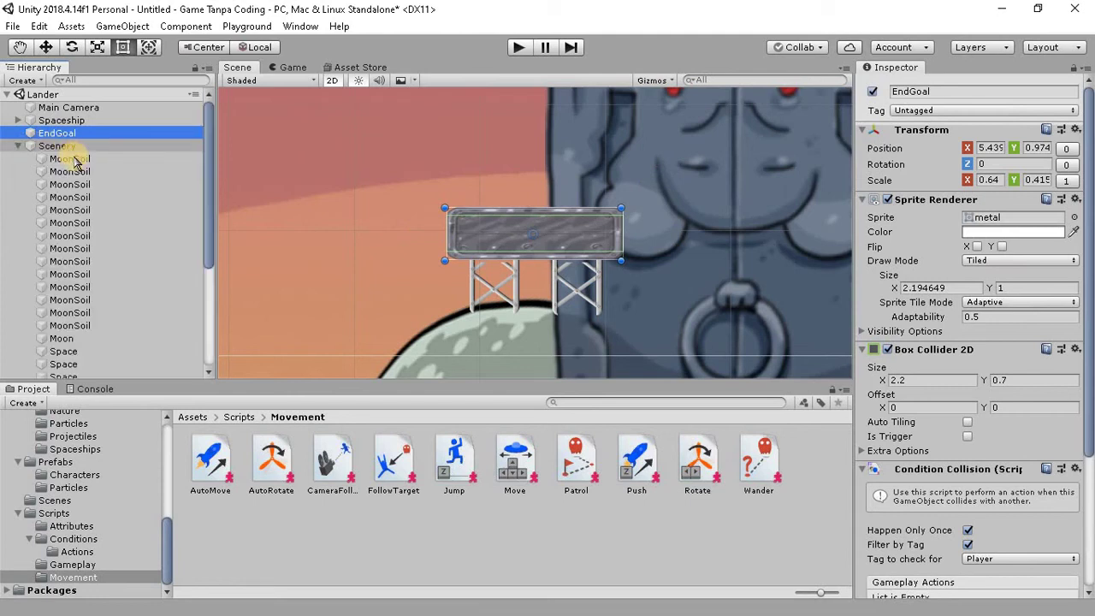
{"action": "double_click", "coordinate": [107, 159]}
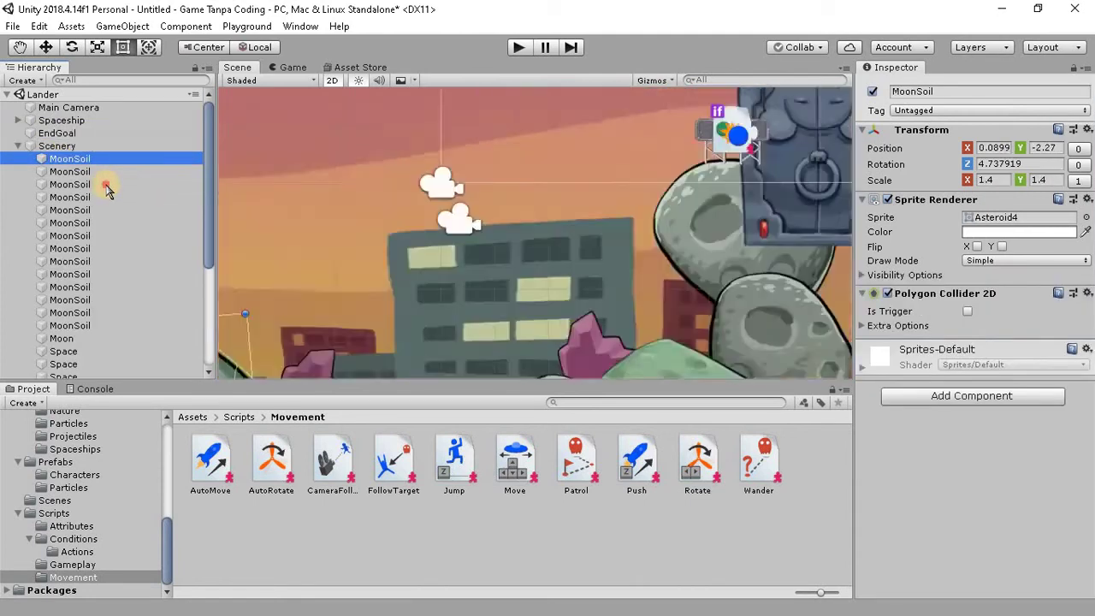
{"action": "double_click", "coordinate": [106, 185]}
{"action": "double_click", "coordinate": [105, 210]}
{"action": "double_click", "coordinate": [103, 248]}
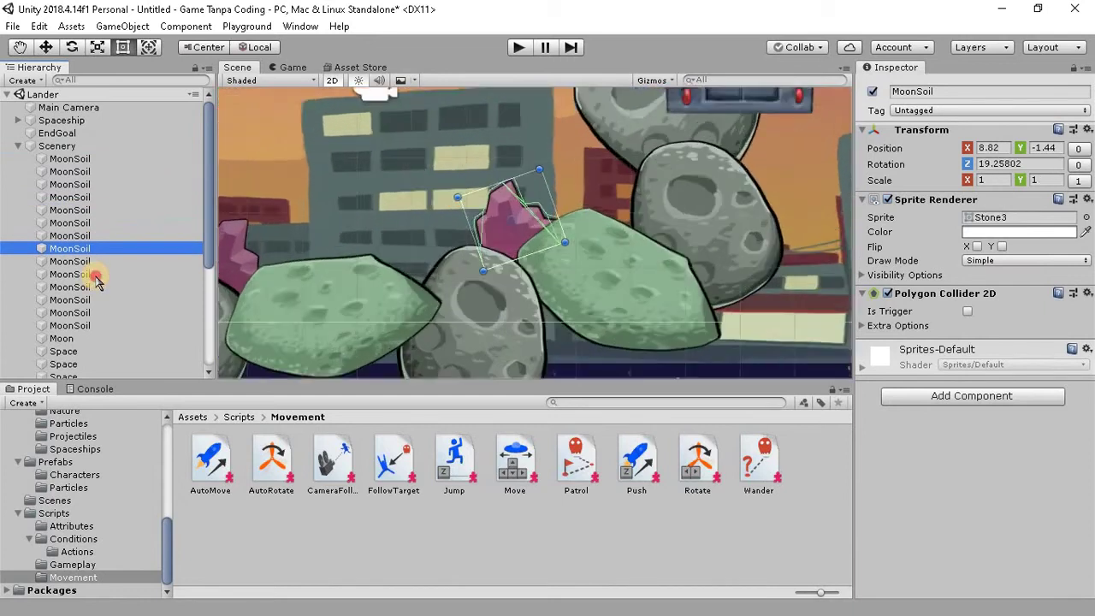
{"action": "double_click", "coordinate": [101, 274]}
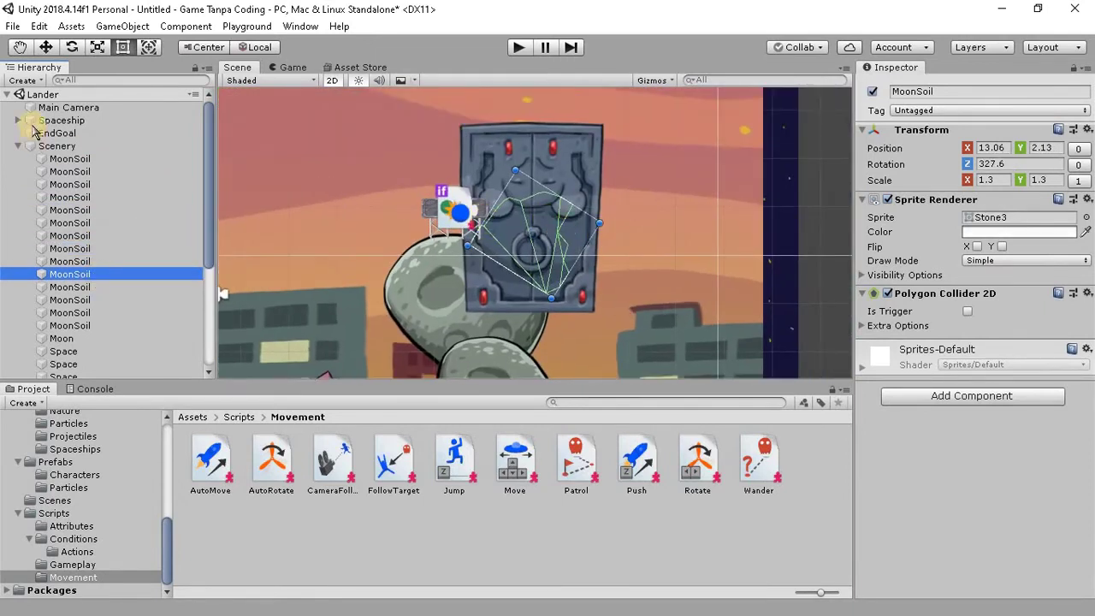
Collapse Scenery, expand UserInterface's panels and show the Untitled scene's objects.
{"action": "left_click", "coordinate": [20, 146]}
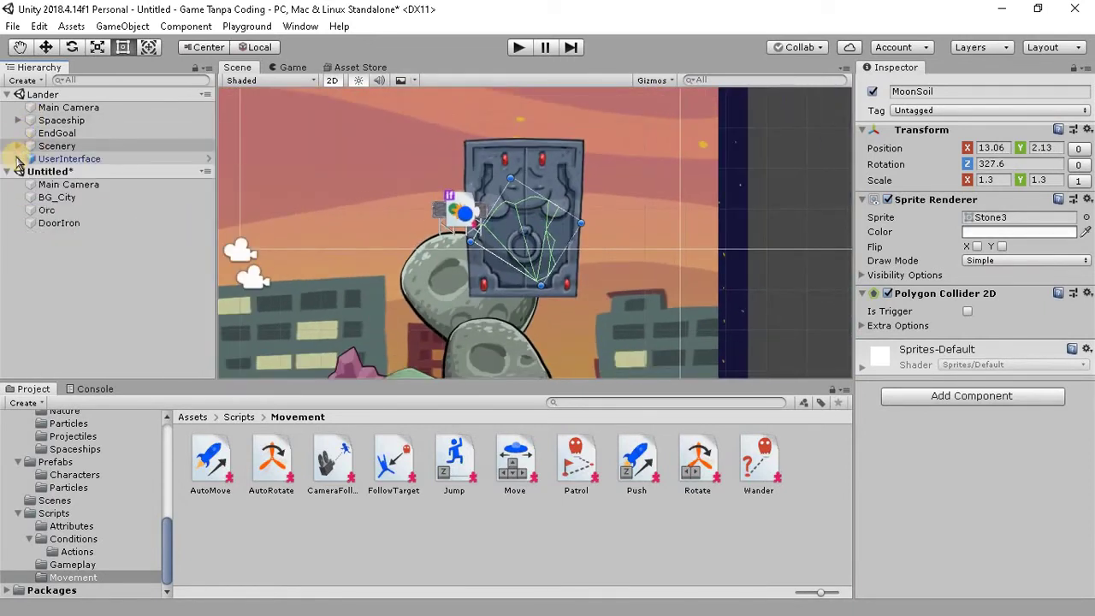
{"action": "left_click", "coordinate": [19, 159]}
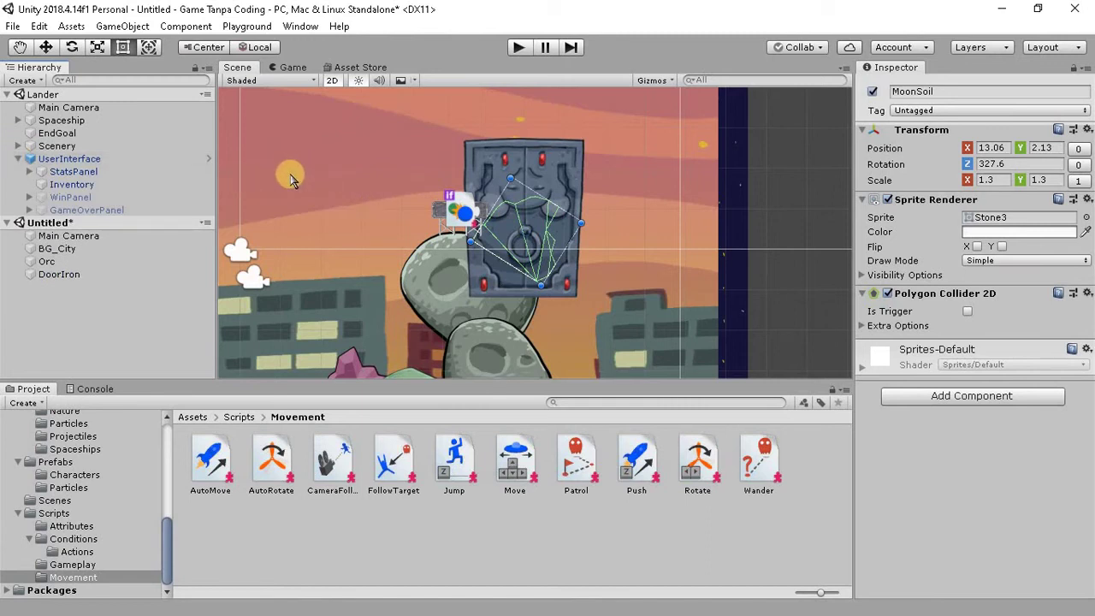
{"action": "right_click", "coordinate": [33, 227]}
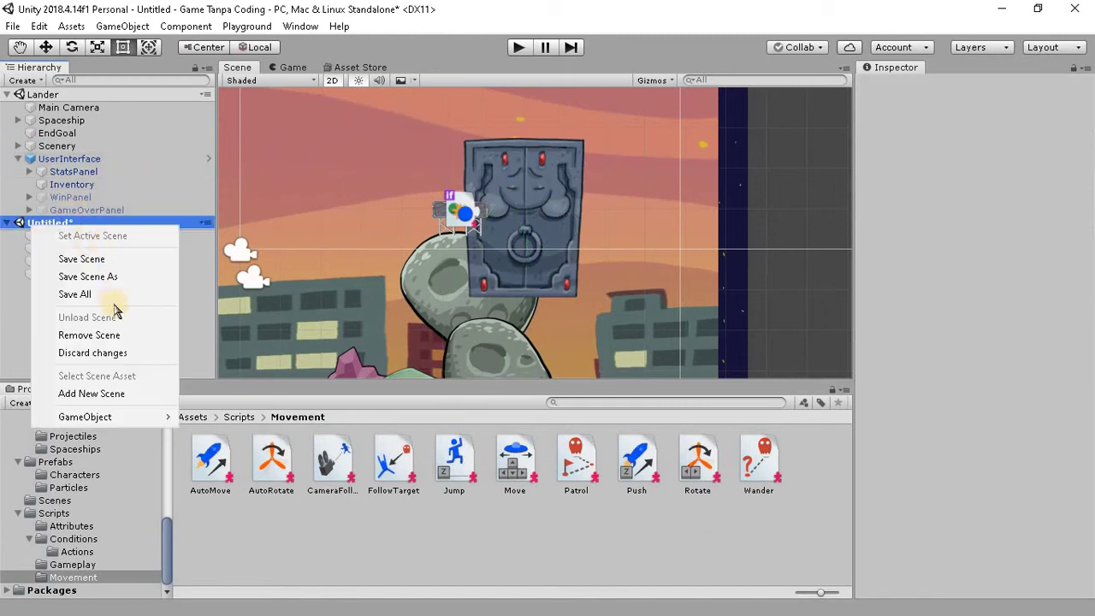
{"action": "left_click", "coordinate": [73, 184]}
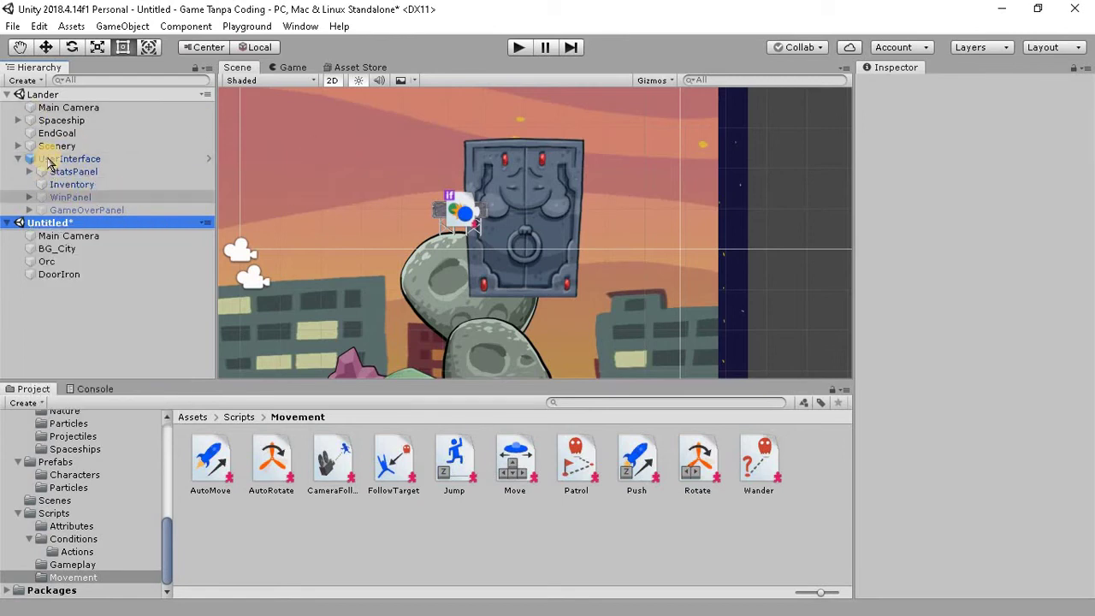
Pan and zoom the Scene view out so the whole city level is visible.
{"action": "left_click", "coordinate": [64, 158]}
{"action": "middle_click_drag", "start_coordinate": [555, 227], "coordinate": [667, 231]}
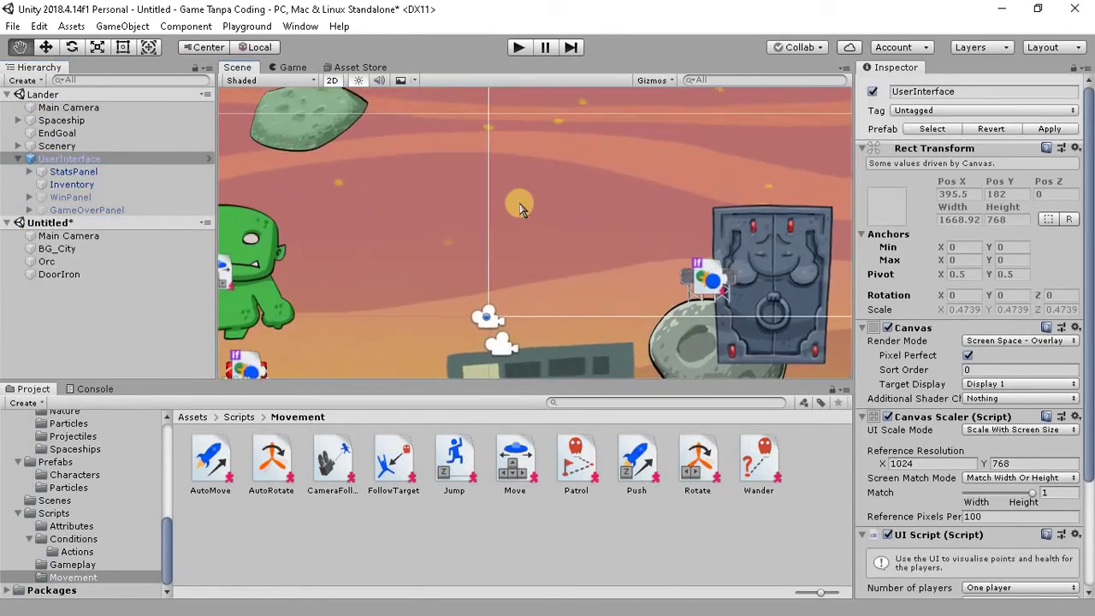
{"action": "scroll", "coordinate": [448, 206], "scroll_direction": "down", "scroll_amount": 5}
{"action": "middle_click_drag", "start_coordinate": [448, 205], "coordinate": [448, 167]}
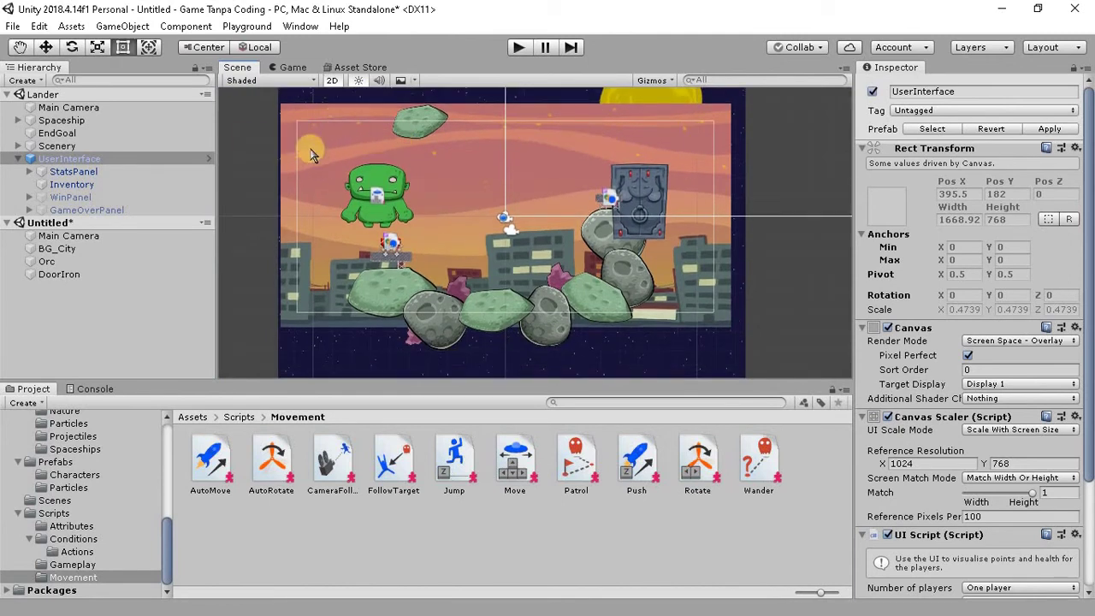
Drag the UserInterface prefab from Assets > Prefabs into the Untitled scene in the Hierarchy.
{"action": "left_click", "coordinate": [19, 235]}
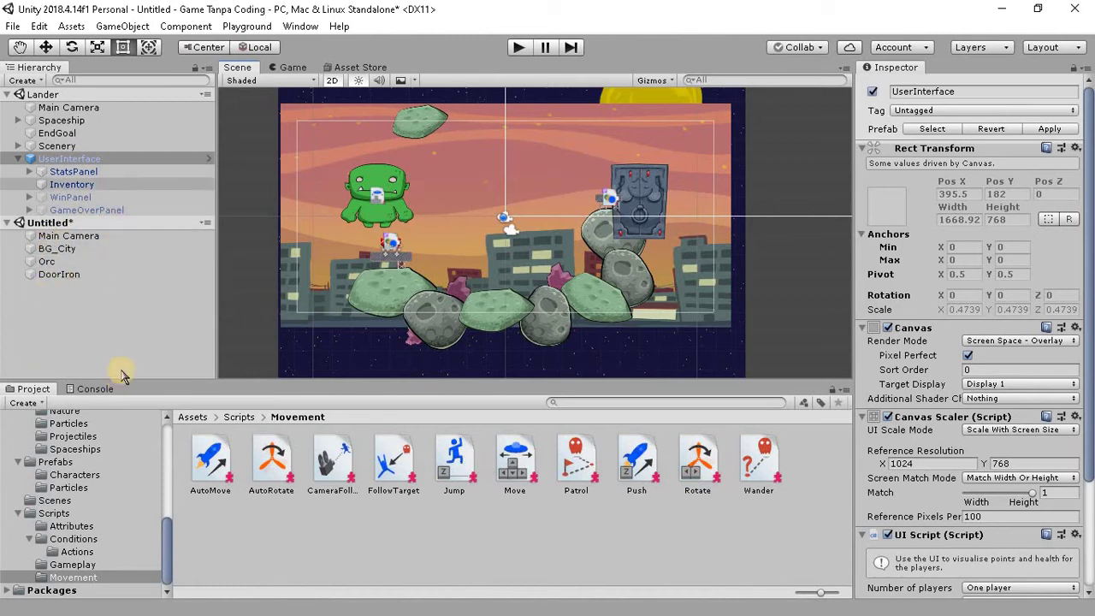
{"action": "scroll", "coordinate": [67, 564], "scroll_direction": "up", "scroll_amount": 5}
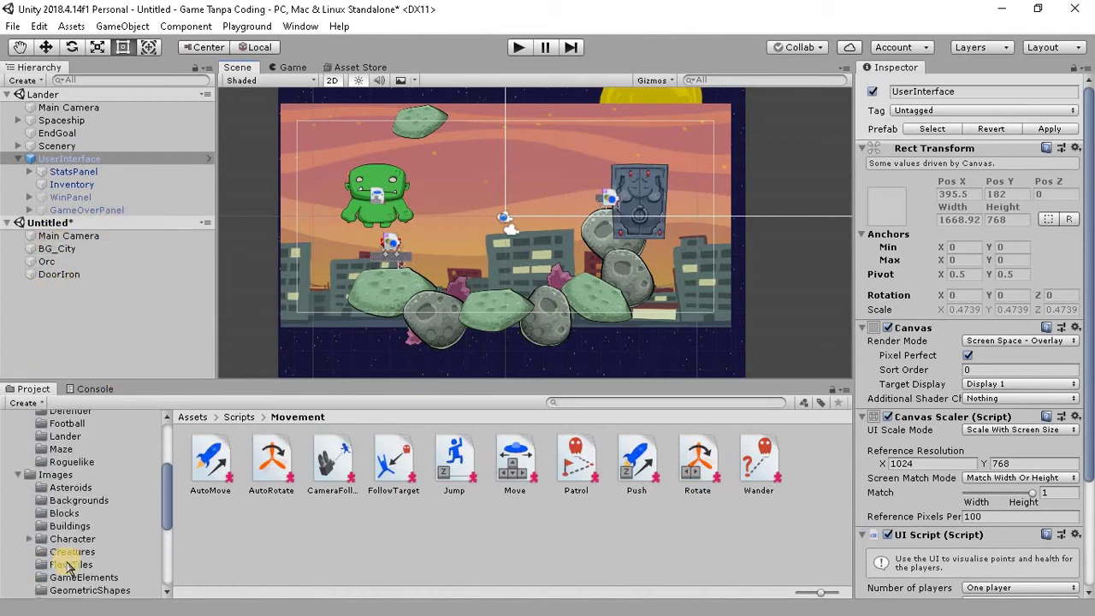
{"action": "scroll", "coordinate": [60, 479], "scroll_direction": "up", "scroll_amount": 3}
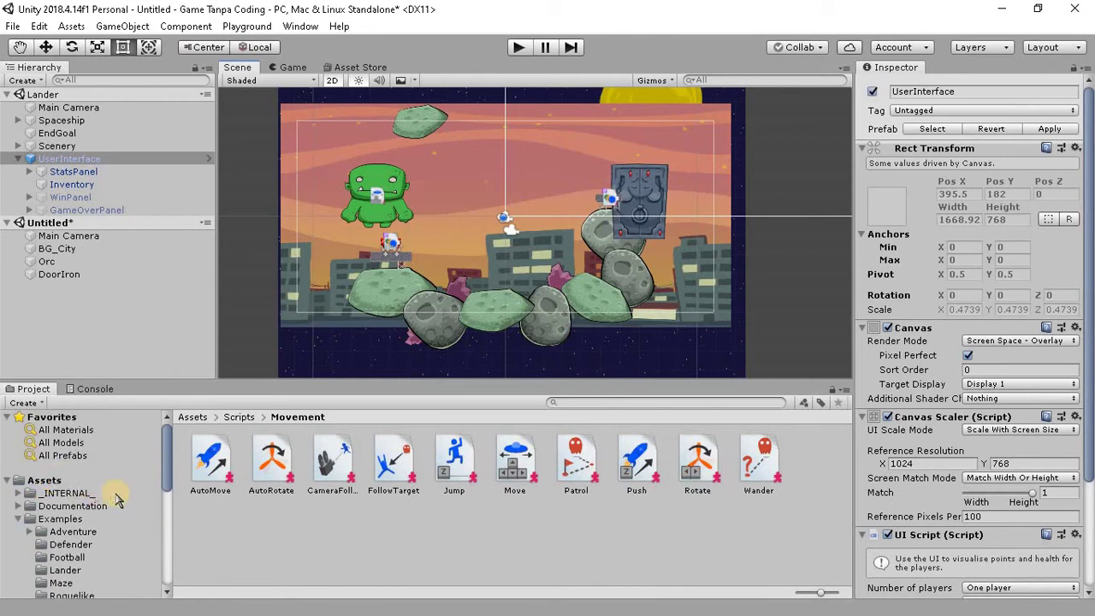
{"action": "scroll", "coordinate": [85, 495], "scroll_direction": "down", "scroll_amount": 3}
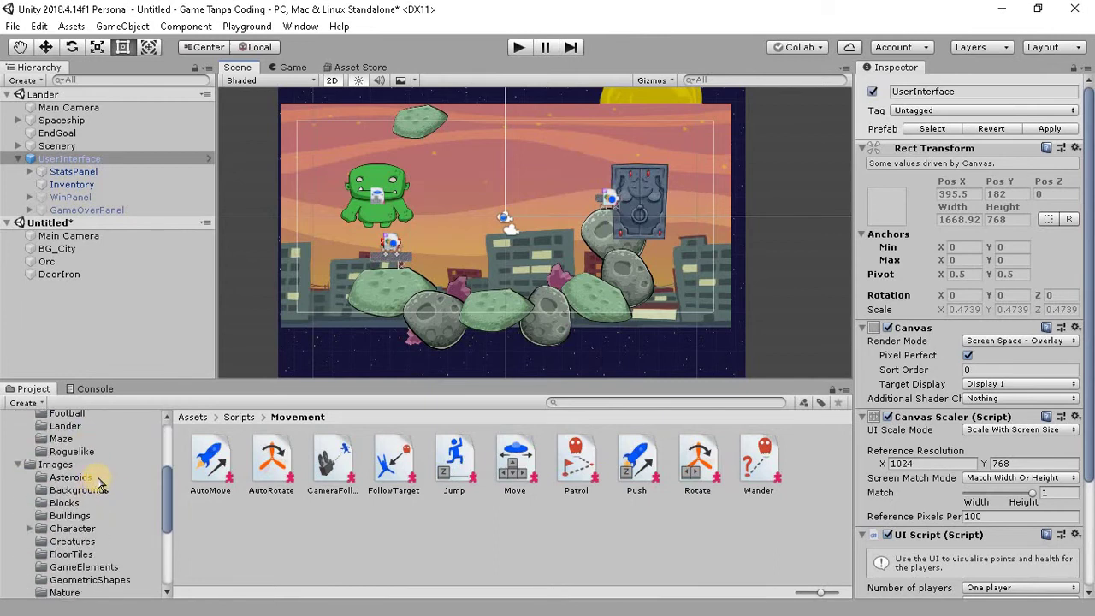
{"action": "scroll", "coordinate": [92, 487], "scroll_direction": "down", "scroll_amount": 3}
{"action": "left_click", "coordinate": [68, 500]}
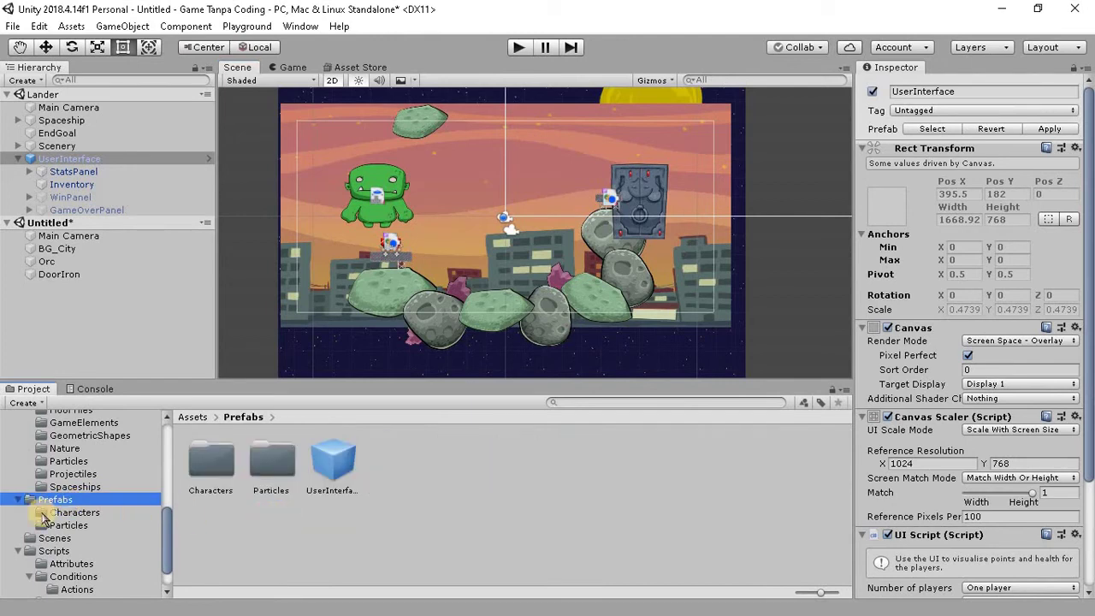
{"action": "mouse_move", "coordinate": [333, 461]}
{"action": "left_mouse_down"}
{"action": "mouse_move", "coordinate": [127, 358]}
{"action": "mouse_move", "coordinate": [39, 289]}
{"action": "left_mouse_up"}
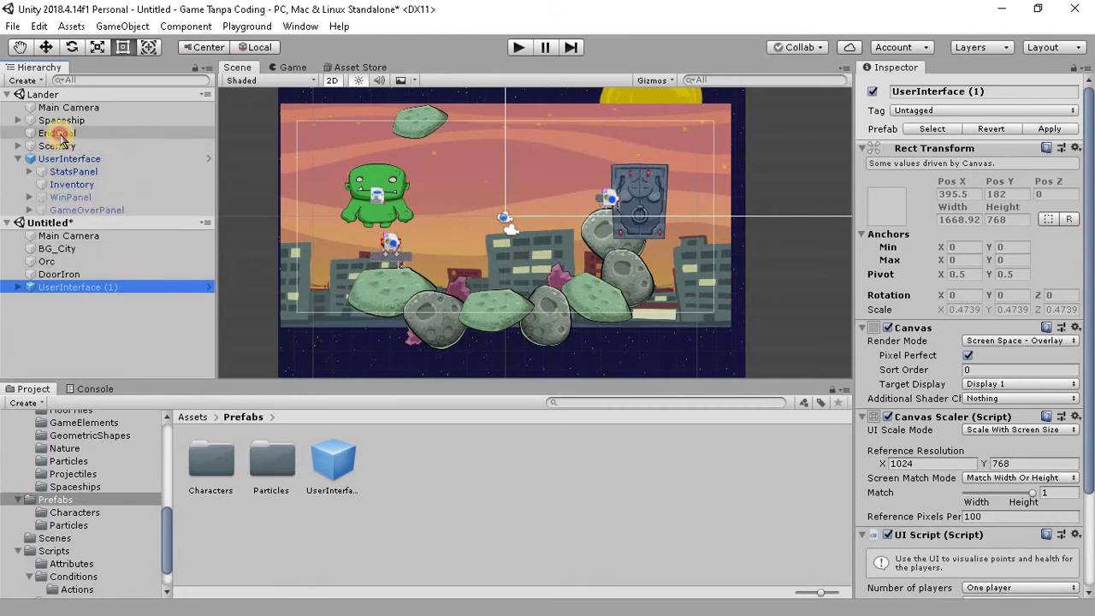
Review EndGoal's Condition Collision custom action that calls GameWon, then select DoorIron.
{"action": "left_click", "coordinate": [58, 134]}
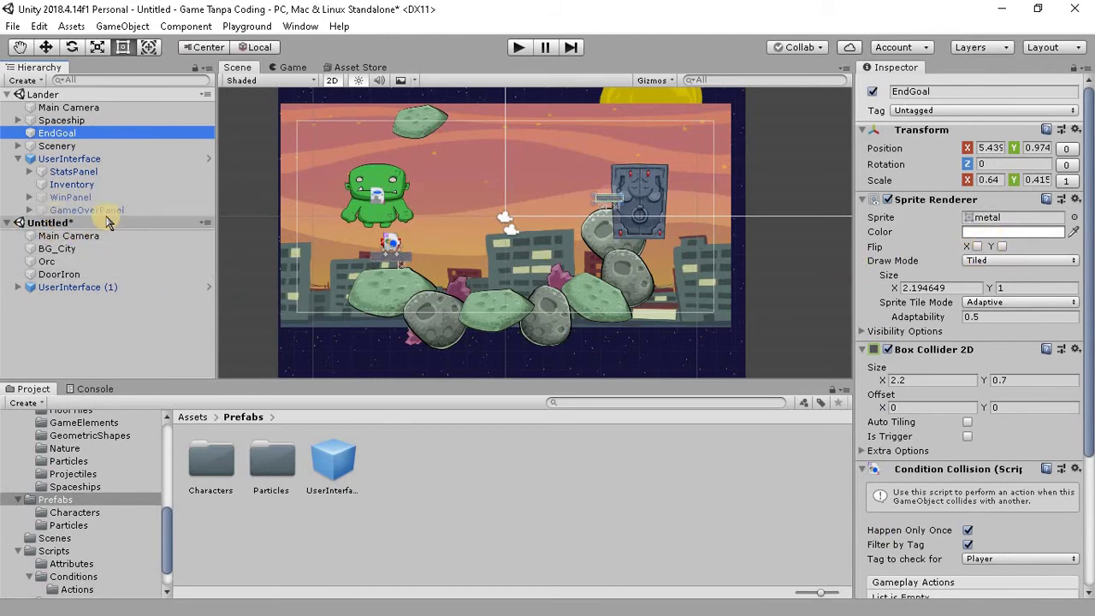
{"action": "left_click", "coordinate": [58, 275]}
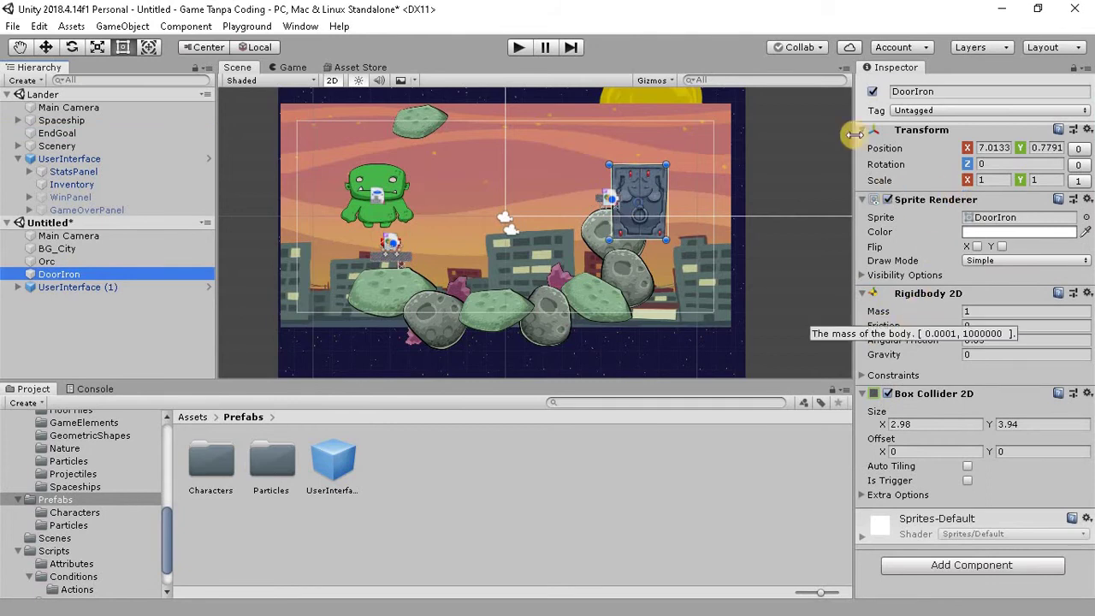
{"action": "left_click", "coordinate": [163, 134]}
{"action": "scroll", "coordinate": [928, 270], "scroll_direction": "down", "scroll_amount": 5}
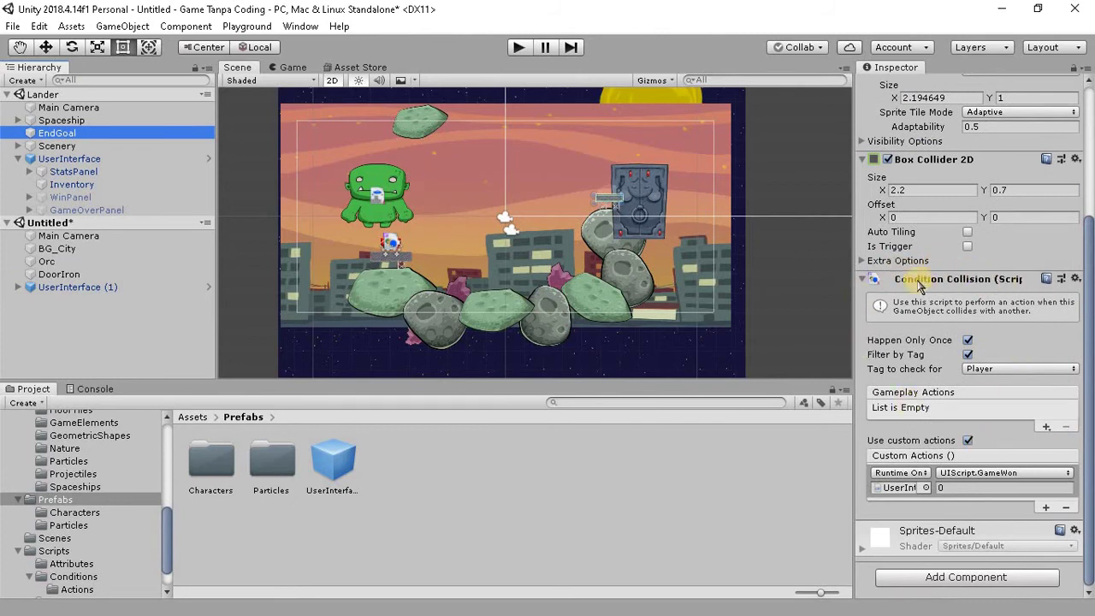
{"action": "left_click", "coordinate": [125, 276]}
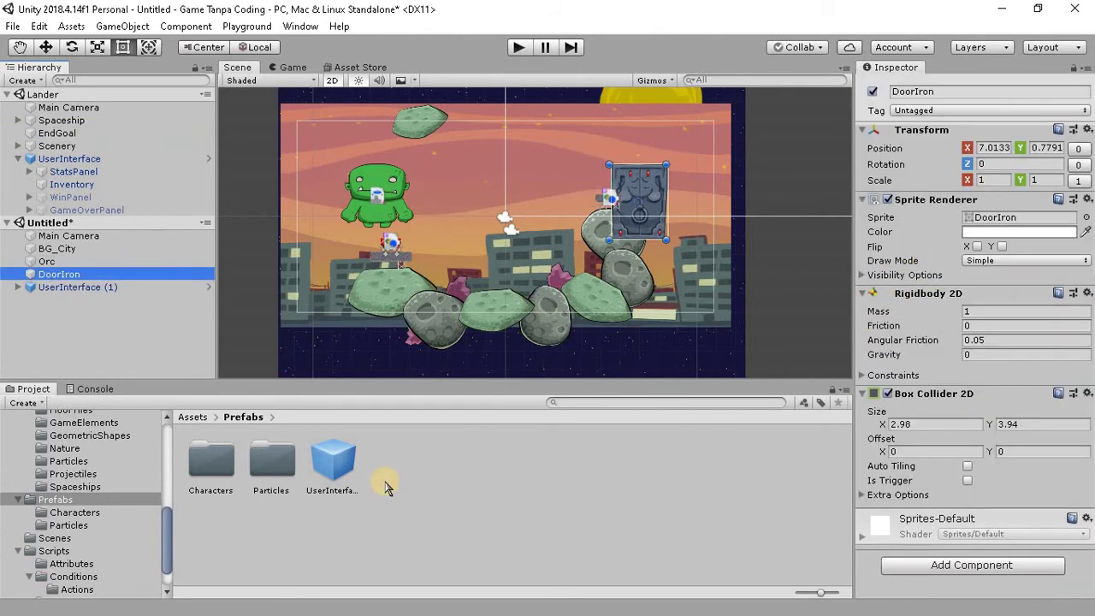
Browse to Assets > Scripts > Conditions in the Project window.
{"action": "left_click", "coordinate": [53, 551]}
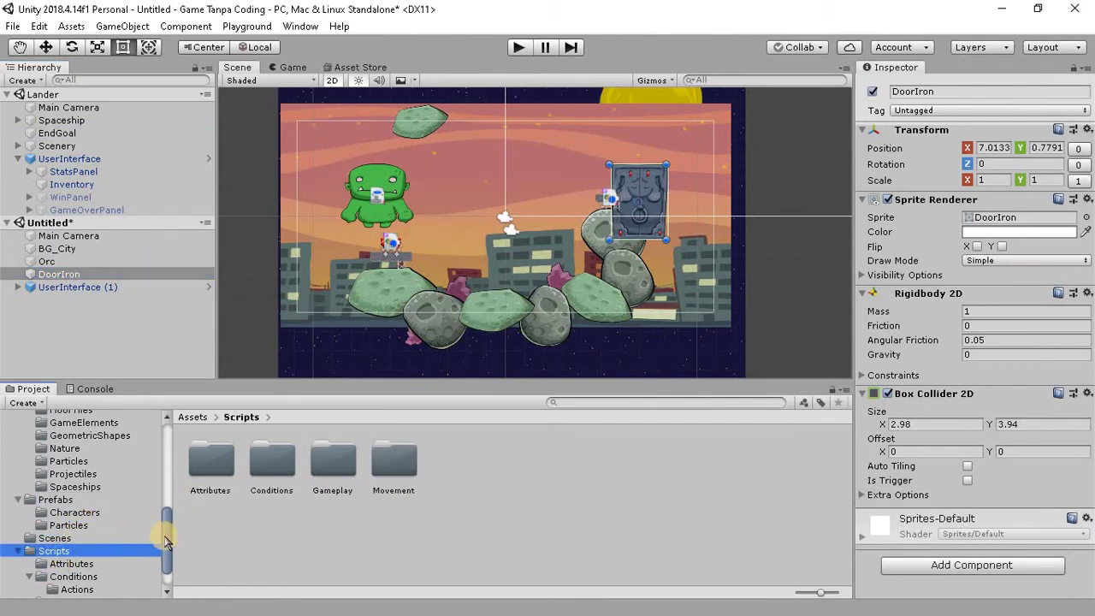
{"action": "scroll", "coordinate": [102, 551], "scroll_direction": "down", "scroll_amount": 2}
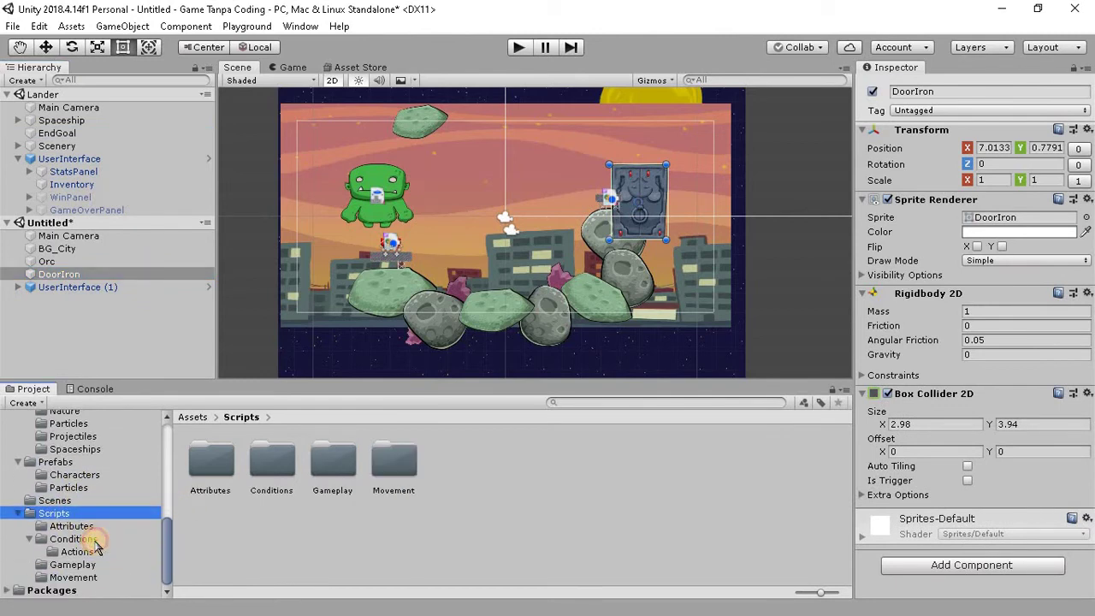
{"action": "left_click", "coordinate": [81, 540]}
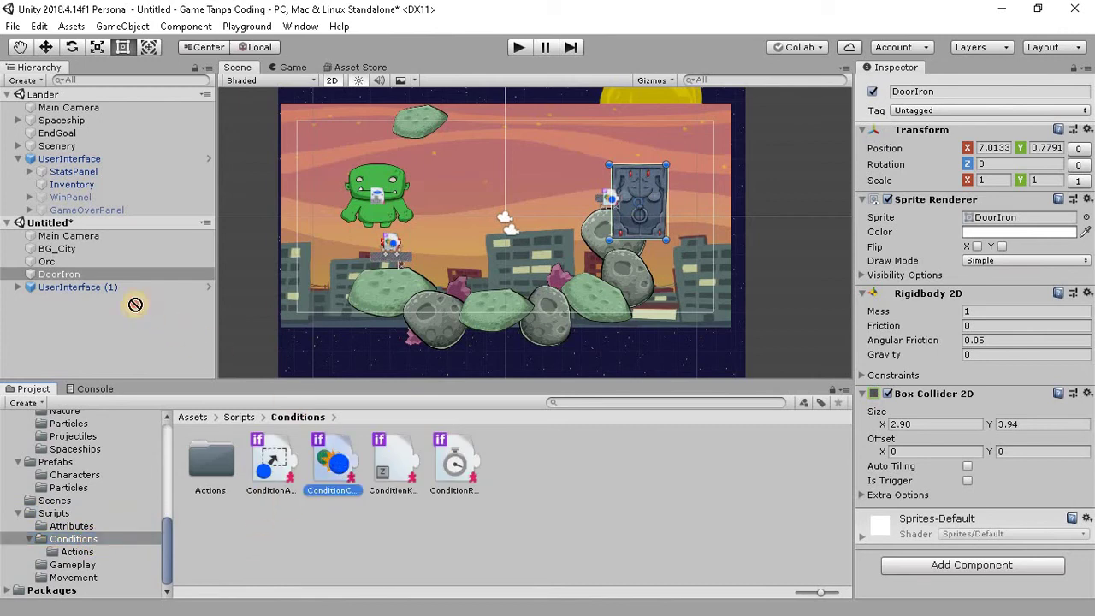
Attach ConditionCollision to DoorIron with Happen Only Once and Filter by Tag Player enabled.
{"action": "left_click_drag", "start_coordinate": [313, 419], "coordinate": [59, 274]}
{"action": "scroll", "coordinate": [926, 407], "scroll_direction": "down", "scroll_amount": 5}
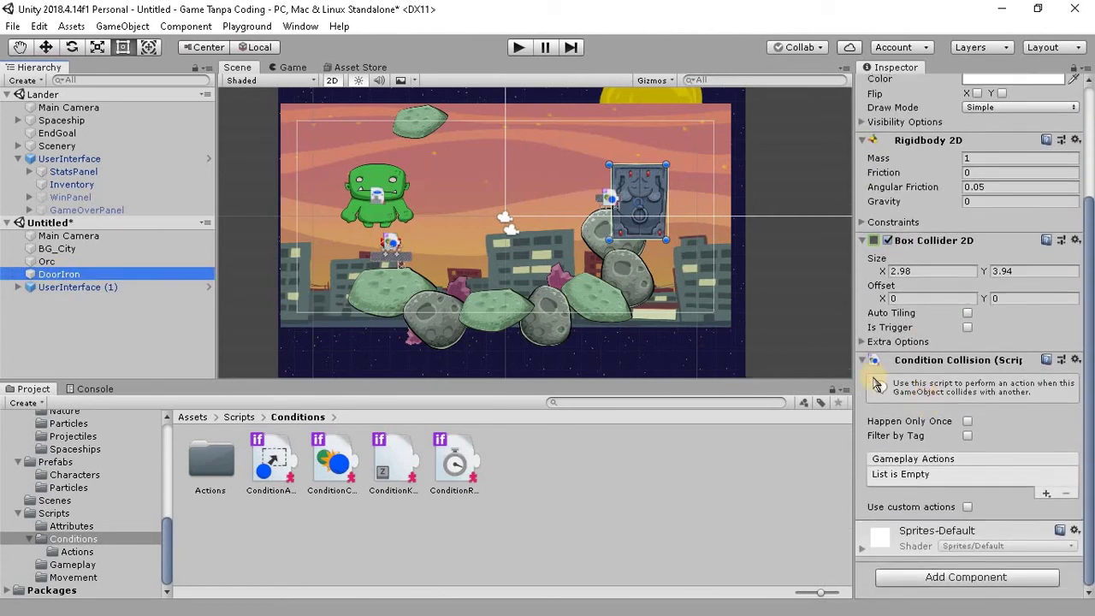
{"action": "left_click", "coordinate": [82, 135]}
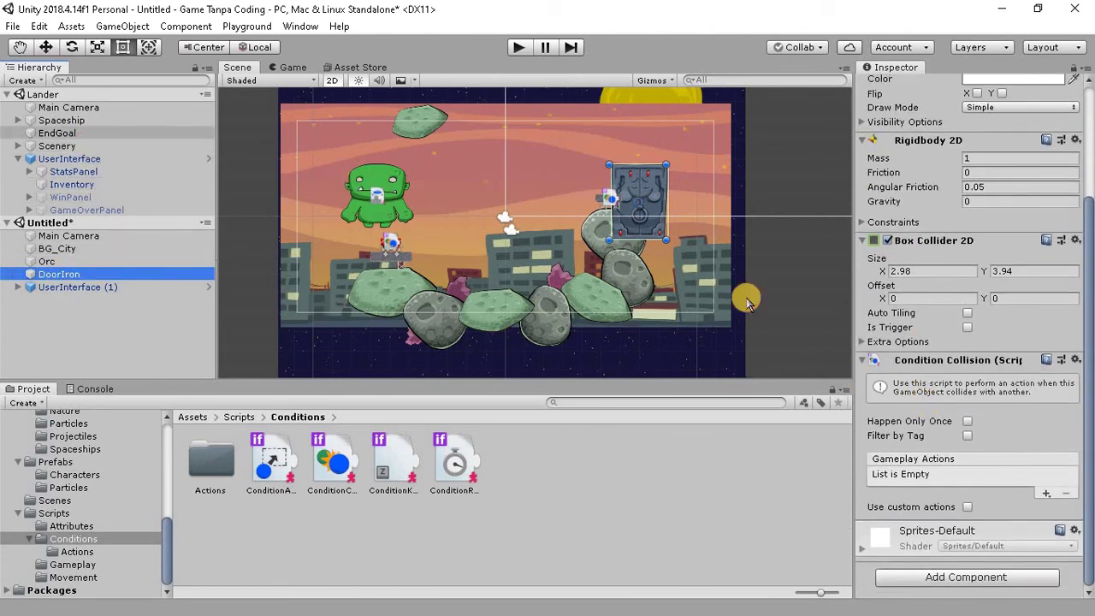
{"action": "scroll", "coordinate": [952, 368], "scroll_direction": "down", "scroll_amount": 1}
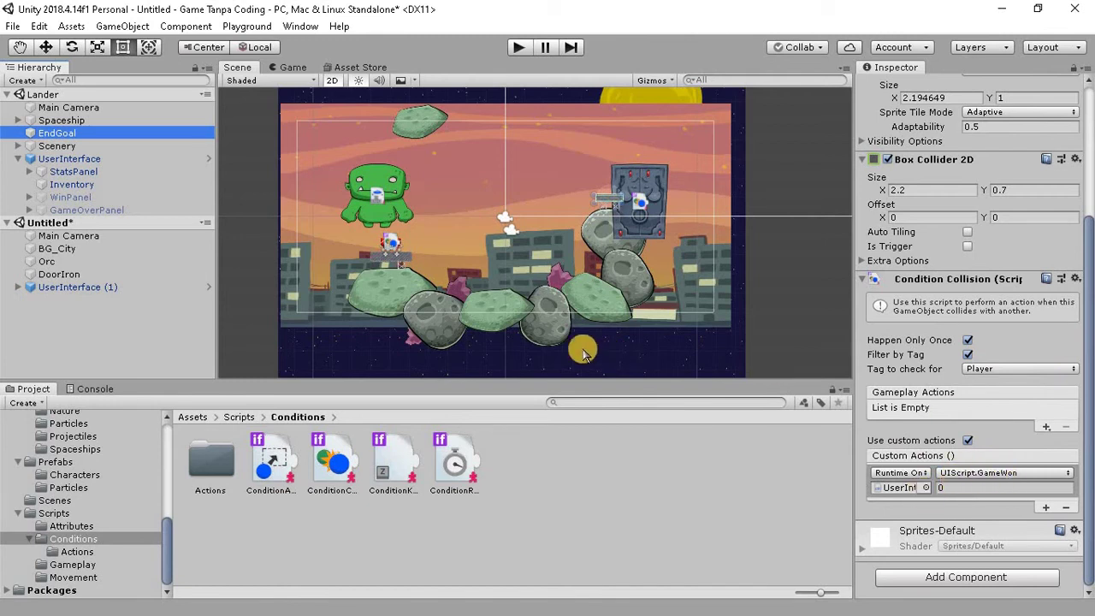
{"action": "left_click", "coordinate": [76, 273]}
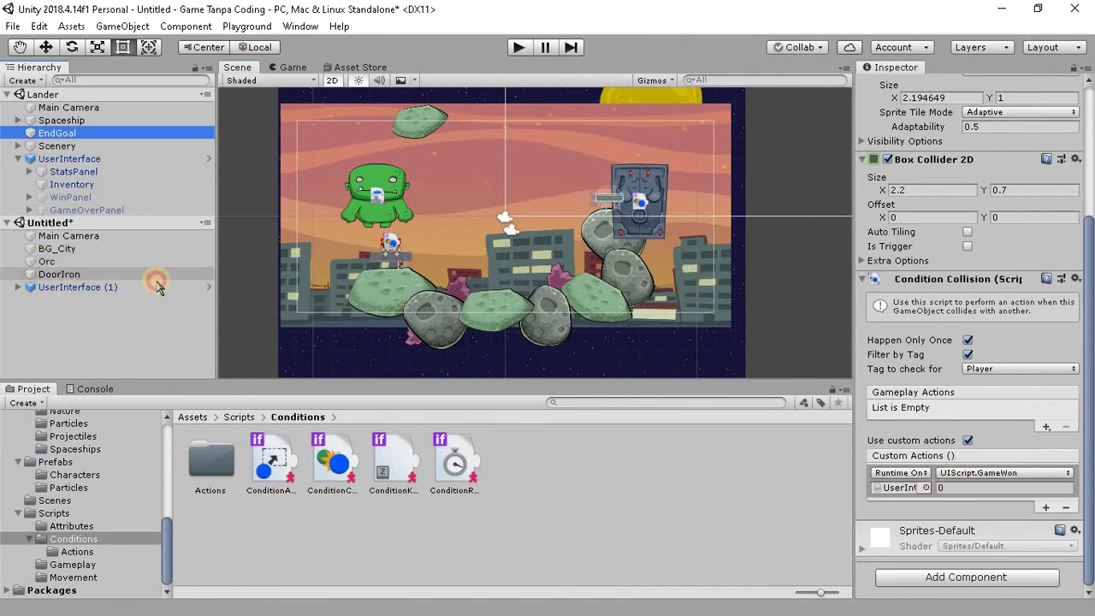
{"action": "left_click", "coordinate": [967, 423]}
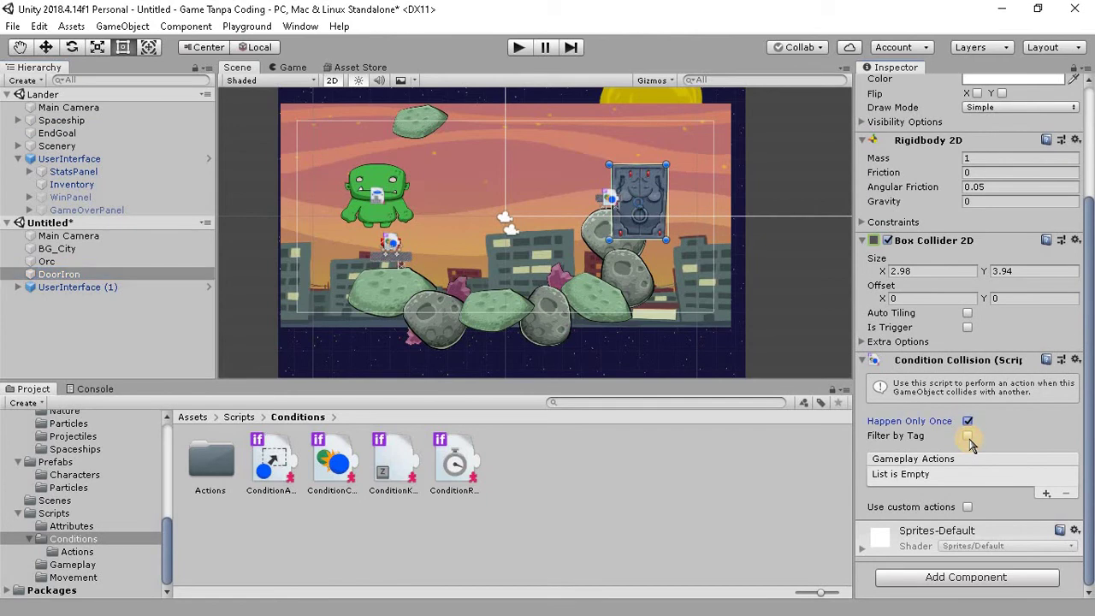
{"action": "left_click", "coordinate": [967, 435]}
Enable custom actions and add one calling UIScript.GameWon on UserInterface (1).
{"action": "scroll", "coordinate": [945, 506], "scroll_direction": "down", "scroll_amount": 1}
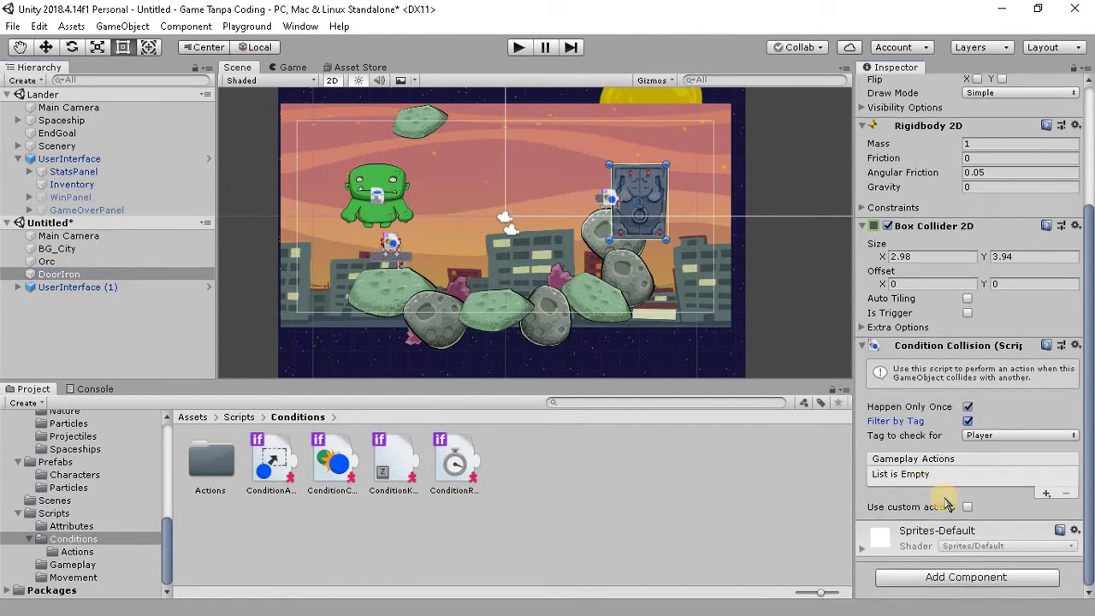
{"action": "left_click", "coordinate": [966, 506]}
{"action": "scroll", "coordinate": [1049, 511], "scroll_direction": "down", "scroll_amount": 3}
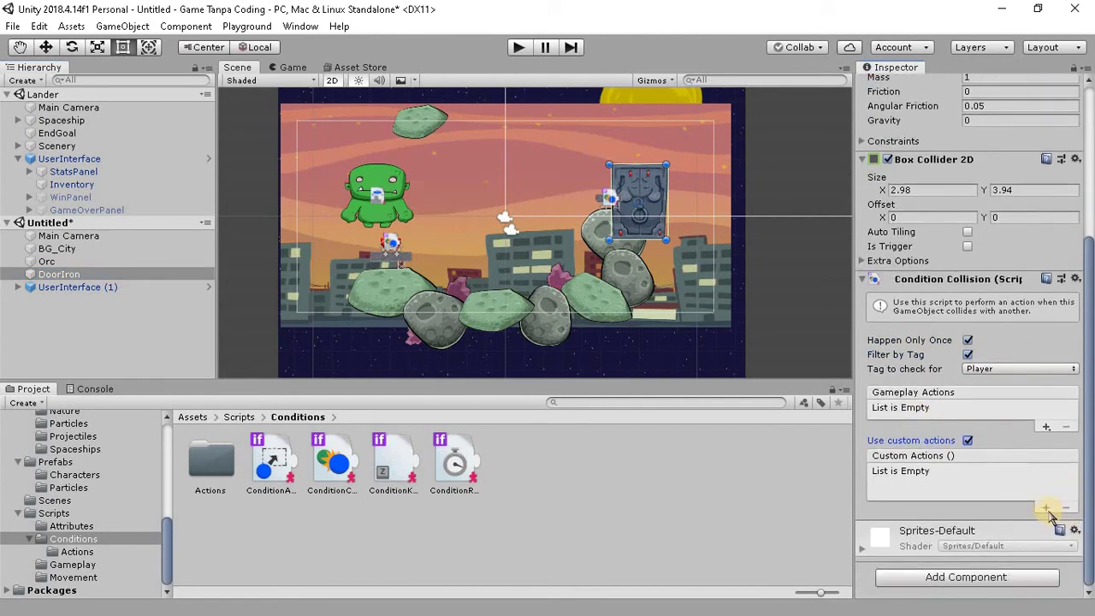
{"action": "left_click", "coordinate": [1045, 507]}
{"action": "left_click_drag", "start_coordinate": [91, 287], "coordinate": [896, 487]}
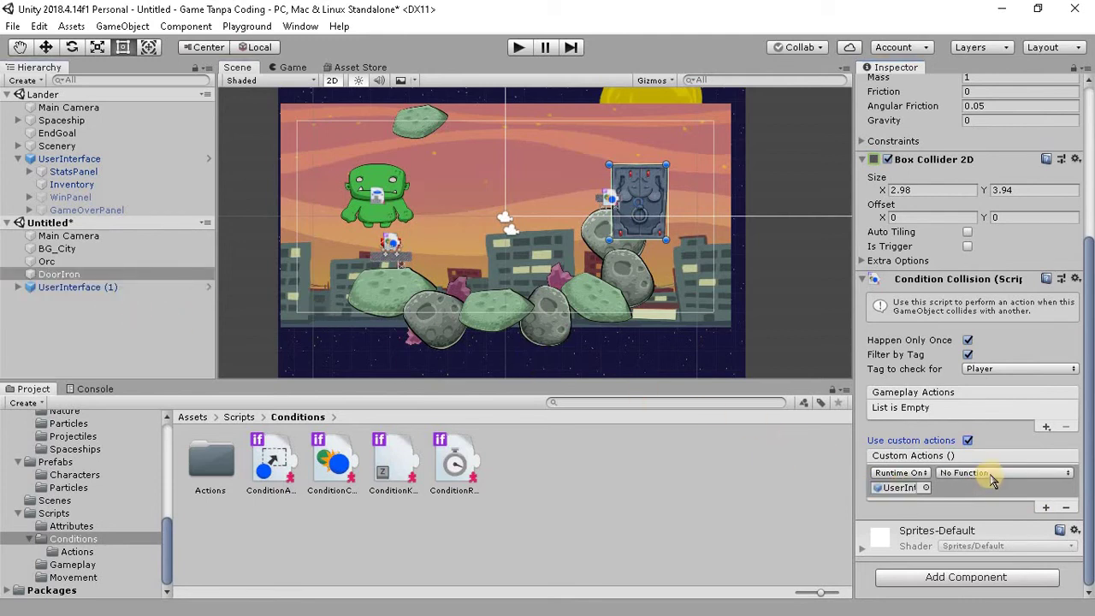
{"action": "left_click", "coordinate": [994, 476]}
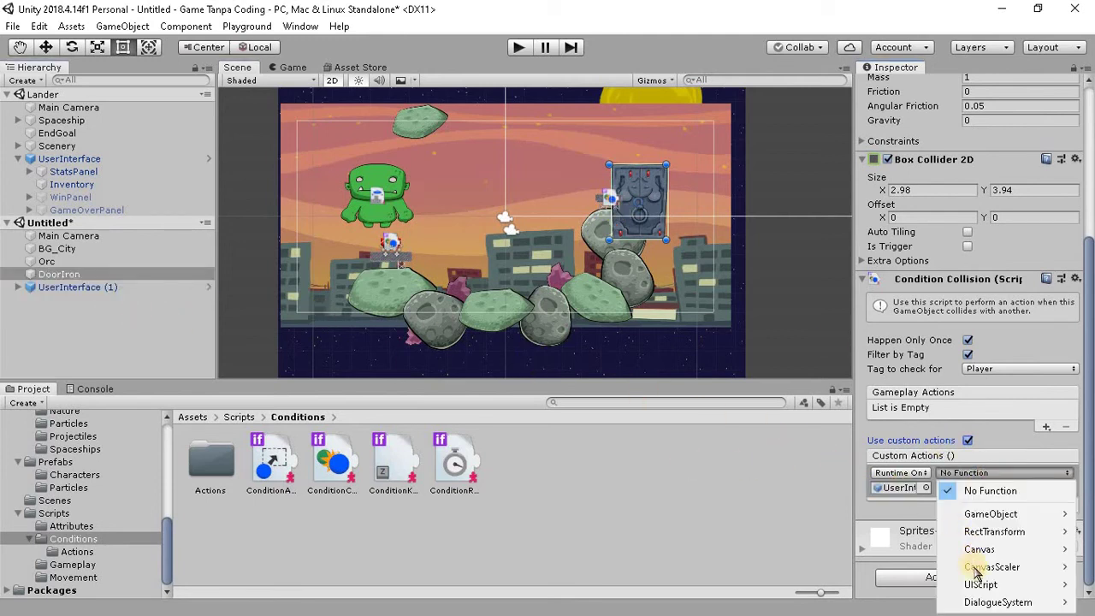
{"action": "mouse_move", "coordinate": [980, 584]}
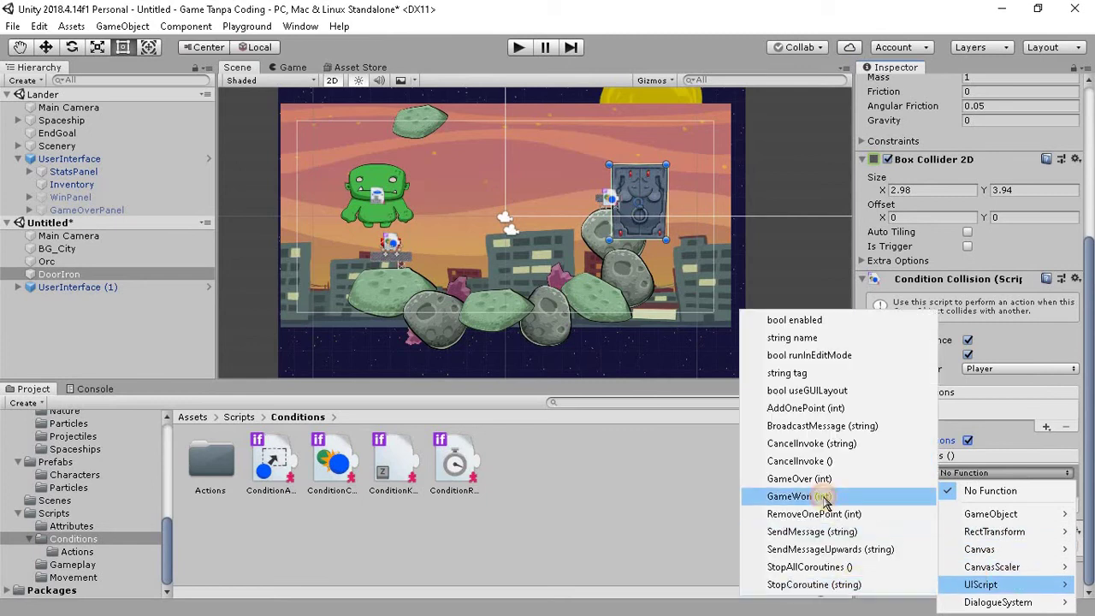
{"action": "left_click", "coordinate": [824, 496]}
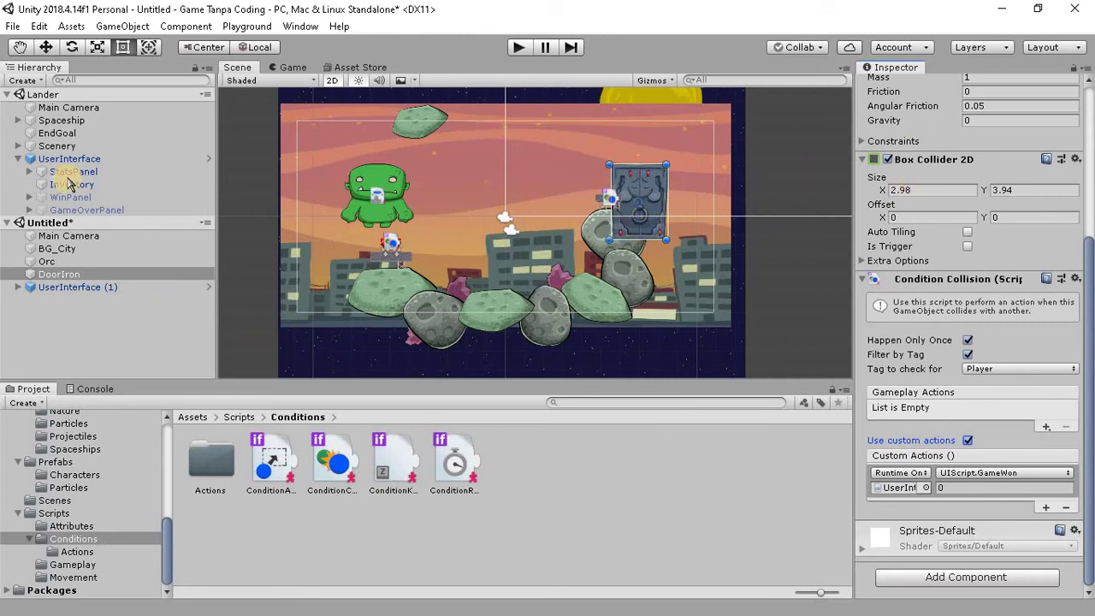
{"action": "left_click", "coordinate": [120, 122]}
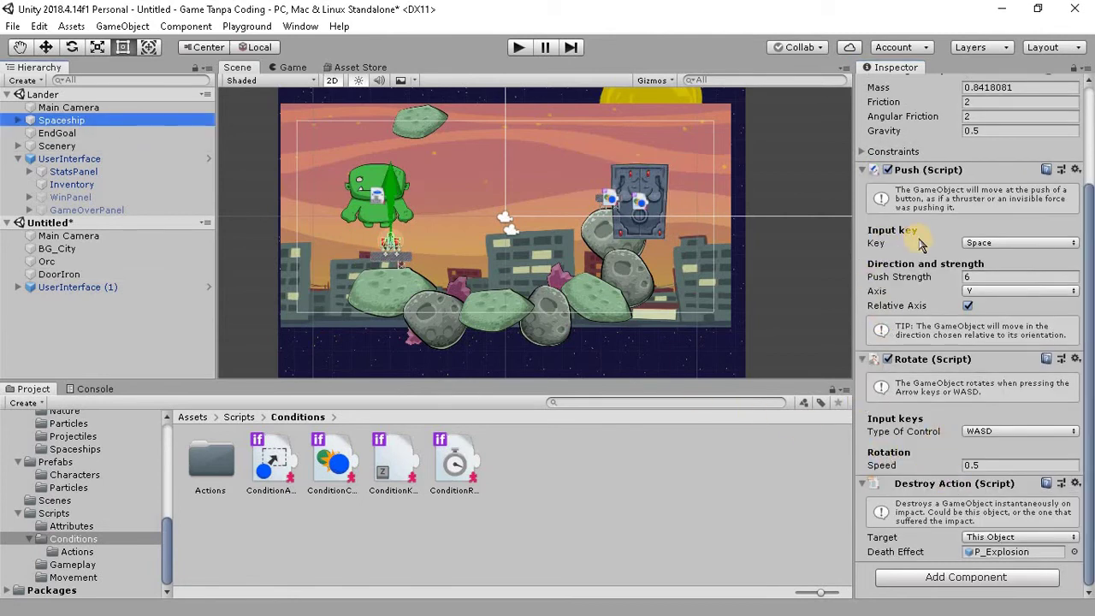
{"action": "scroll", "coordinate": [926, 261], "scroll_direction": "up", "scroll_amount": 4}
{"action": "scroll", "coordinate": [941, 274], "scroll_direction": "down", "scroll_amount": 2}
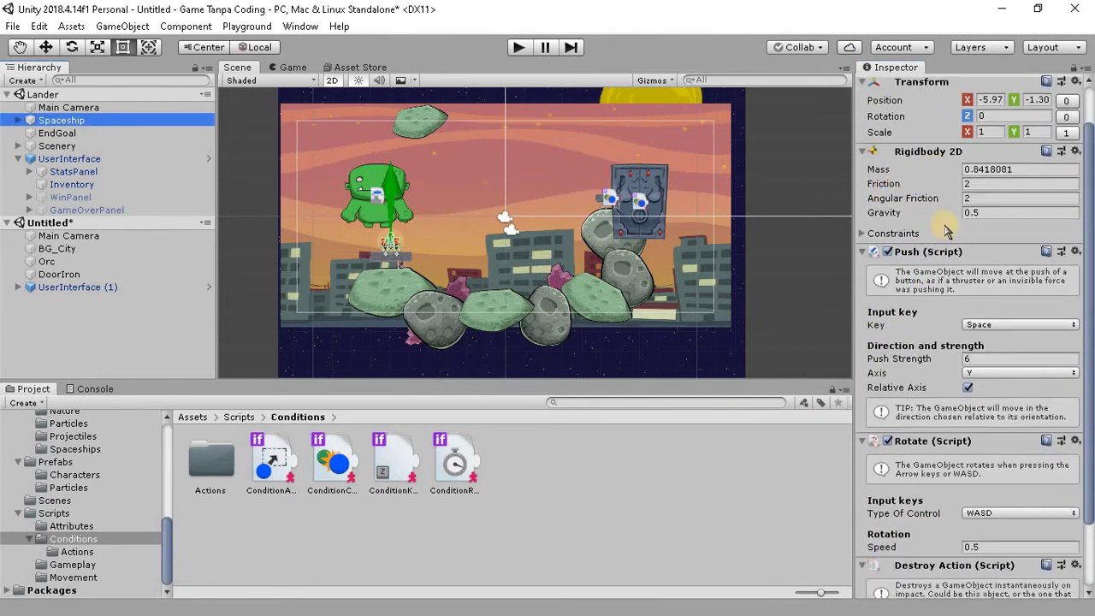
{"action": "scroll", "coordinate": [949, 342], "scroll_direction": "down", "scroll_amount": 1}
{"action": "scroll", "coordinate": [942, 248], "scroll_direction": "down", "scroll_amount": 1}
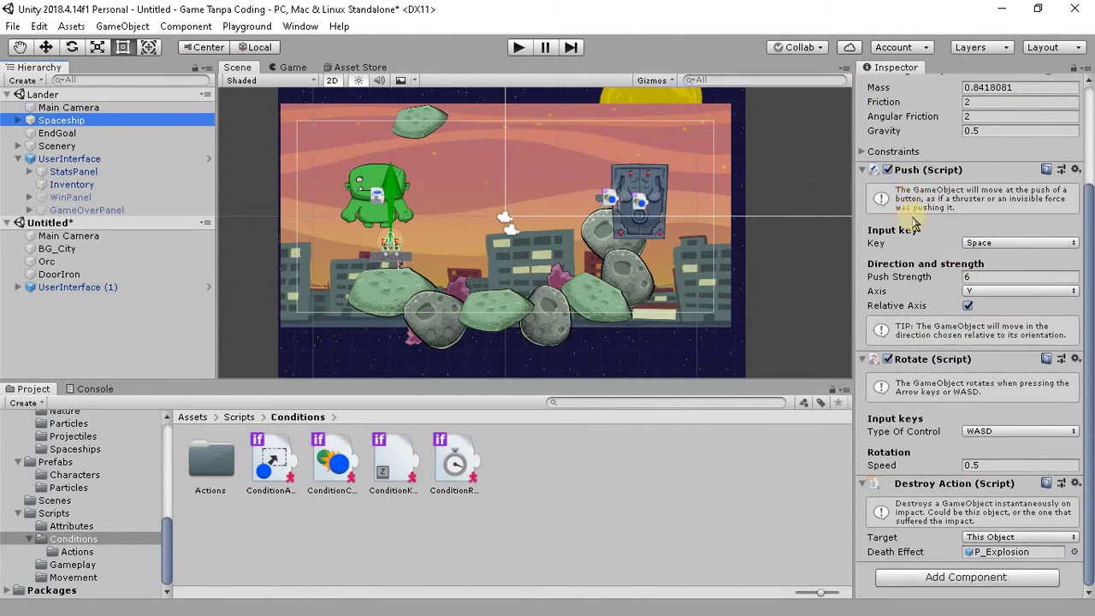
{"action": "left_click", "coordinate": [1011, 245]}
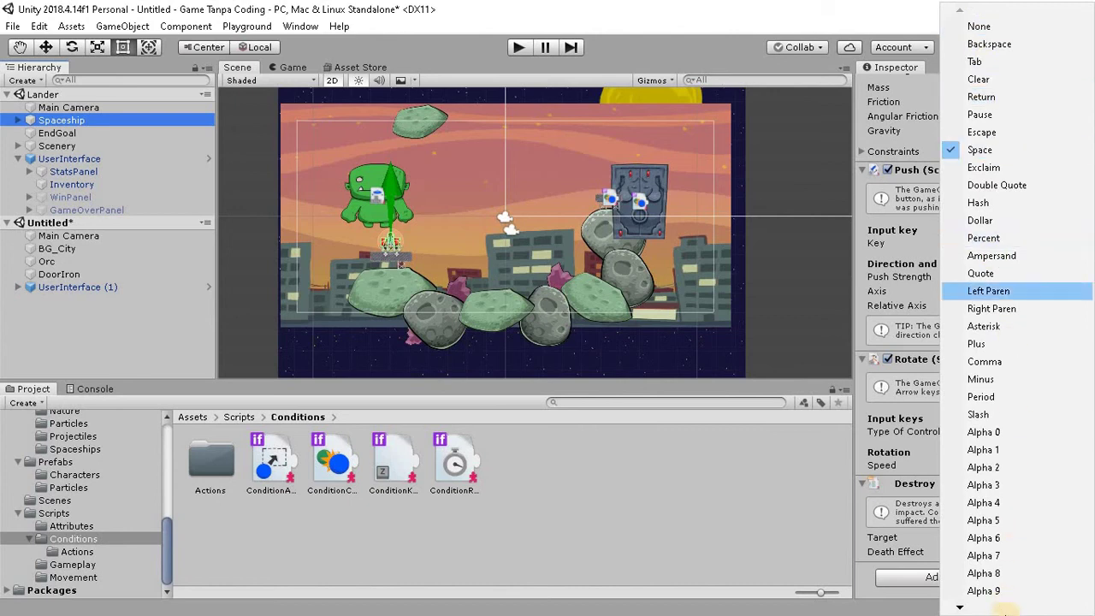
{"action": "left_click", "coordinate": [915, 248]}
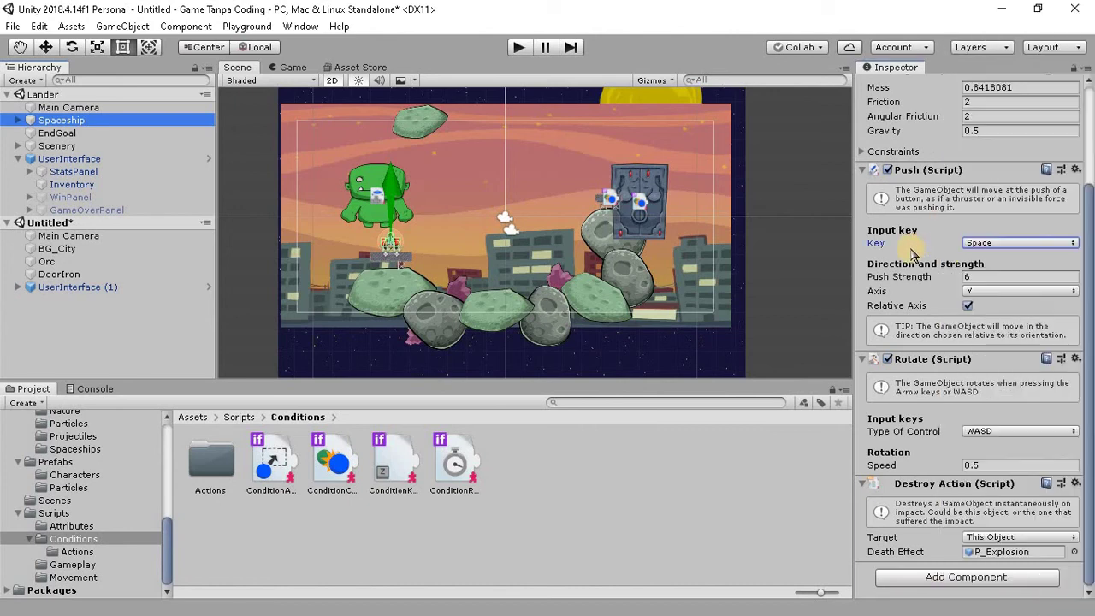
{"action": "left_click", "coordinate": [985, 278]}
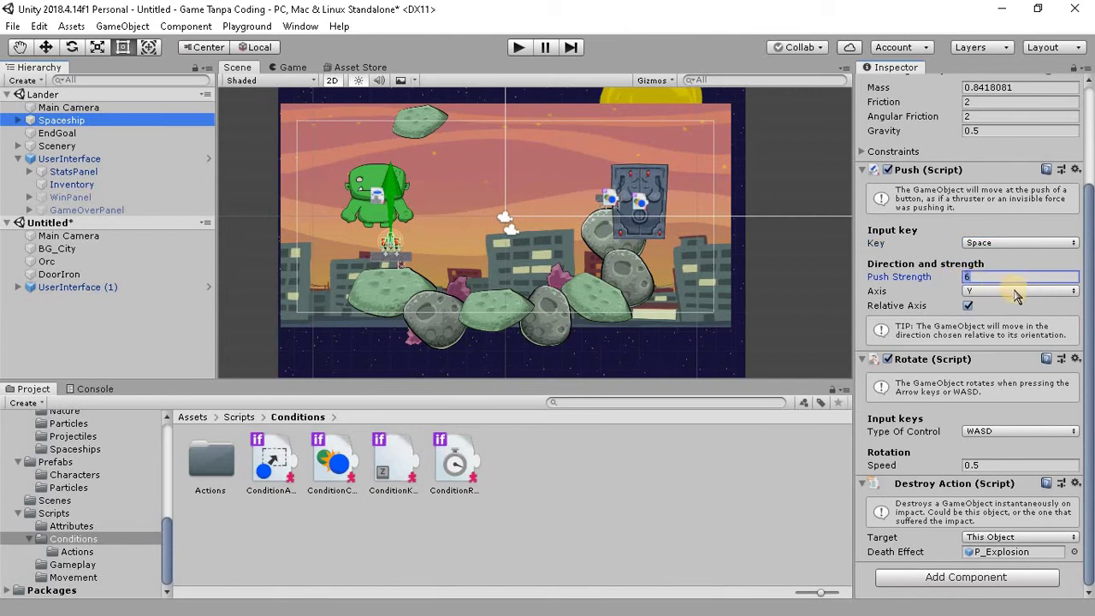
{"action": "left_click", "coordinate": [975, 295]}
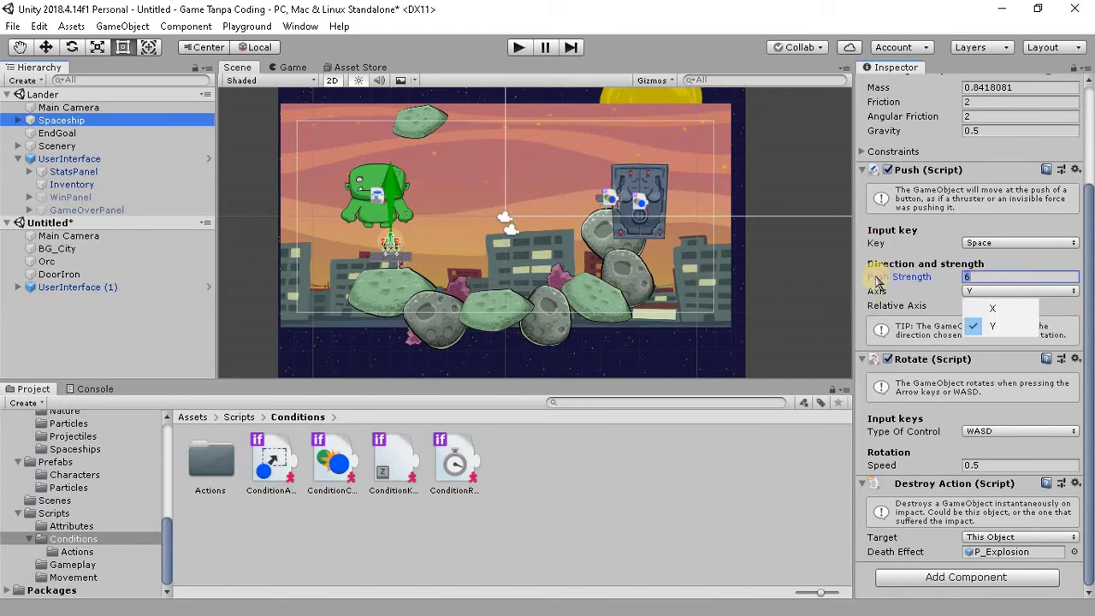
{"action": "left_click", "coordinate": [926, 305]}
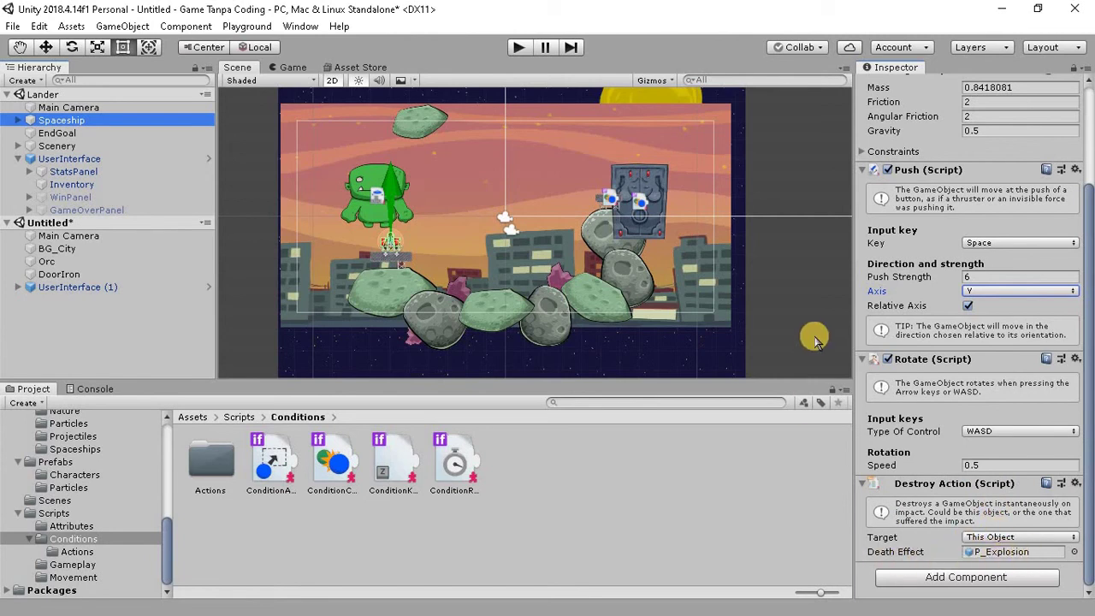
{"action": "scroll", "coordinate": [947, 469], "scroll_direction": "up", "scroll_amount": 3}
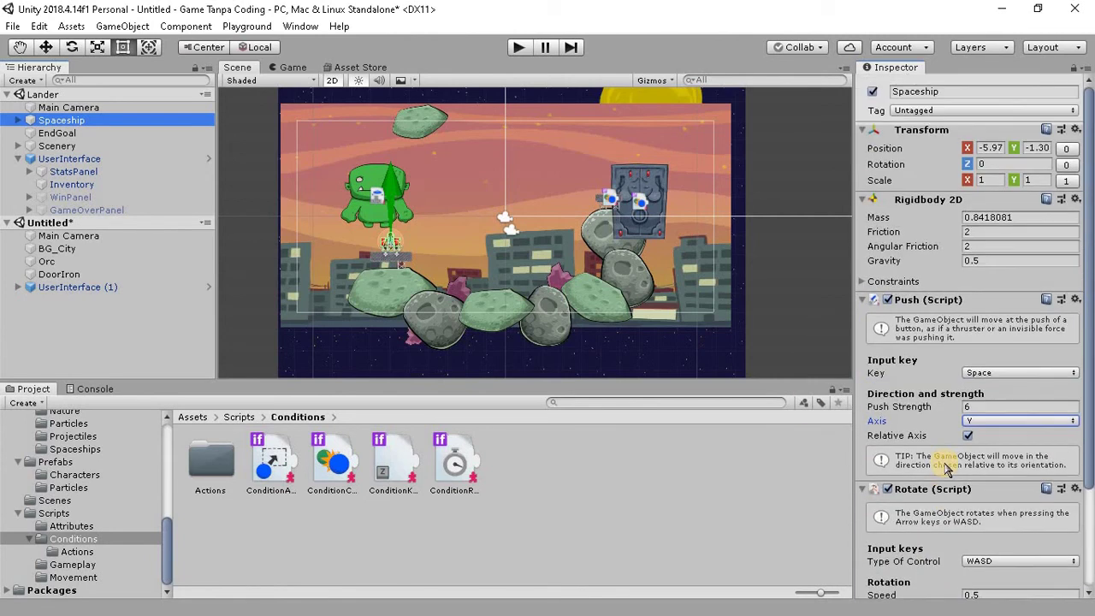
{"action": "scroll", "coordinate": [1010, 453], "scroll_direction": "down", "scroll_amount": 3}
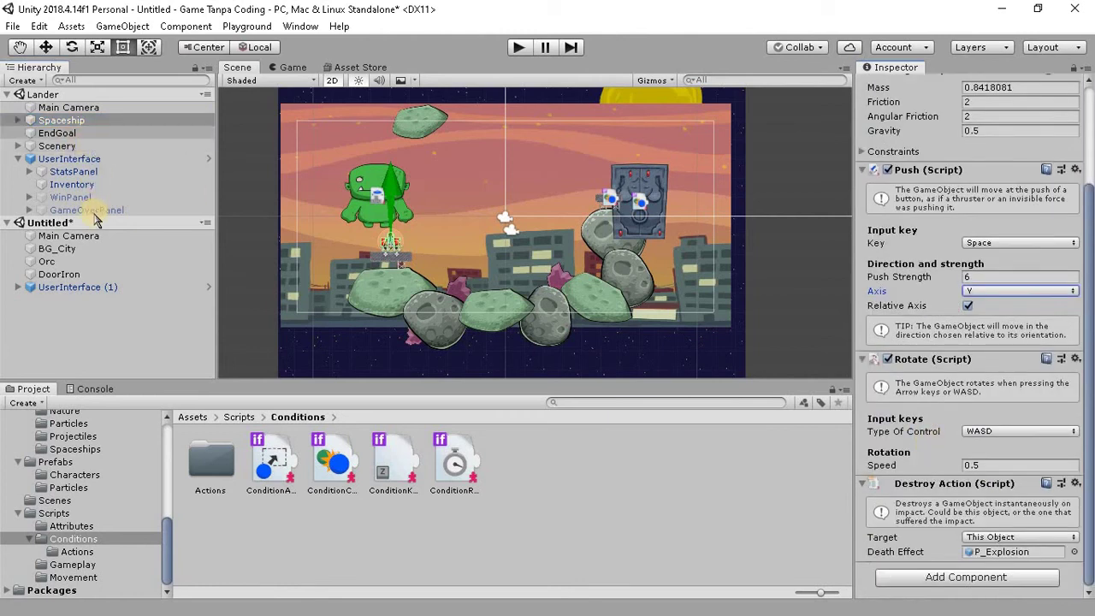
Review the Lander scene's objects and check the Lander interface's game type, leaving it unchanged.
{"action": "left_click", "coordinate": [69, 106]}
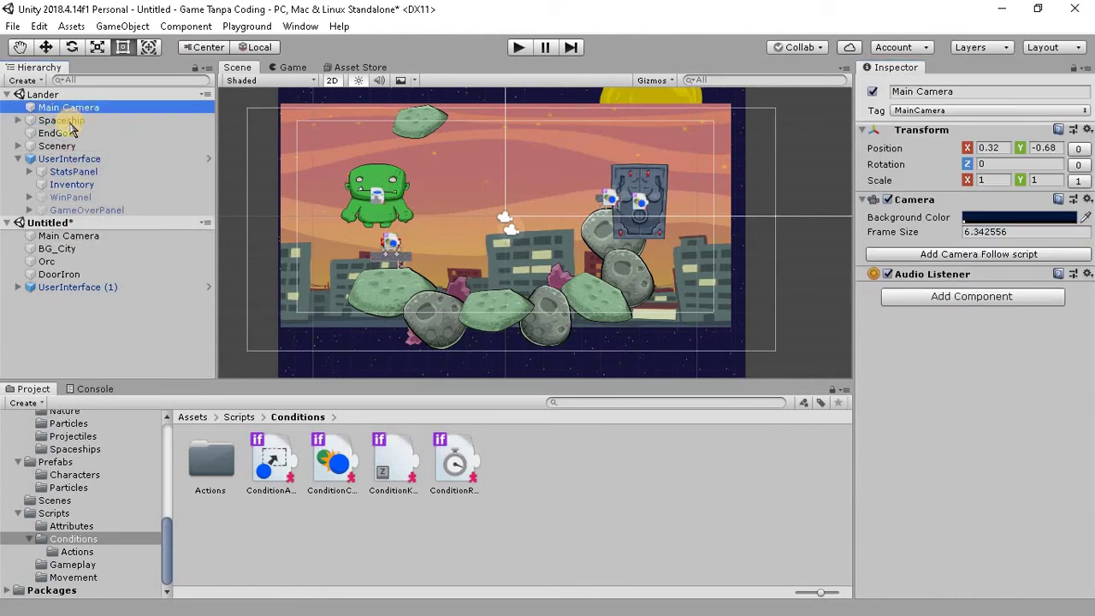
{"action": "left_click", "coordinate": [62, 120]}
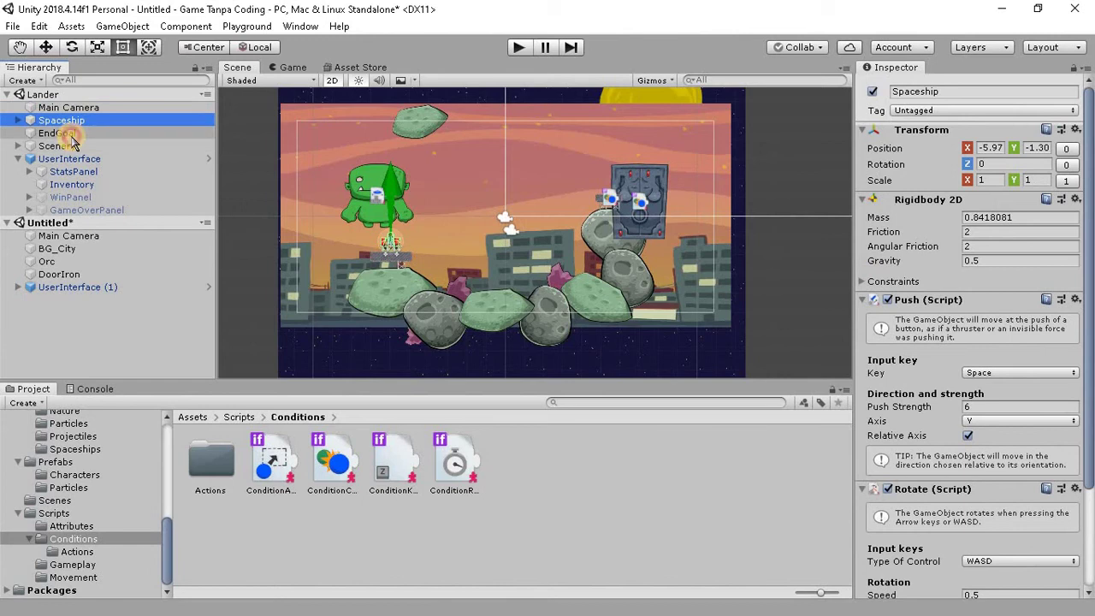
{"action": "left_click", "coordinate": [57, 133]}
{"action": "scroll", "coordinate": [909, 235], "scroll_direction": "down", "scroll_amount": 4}
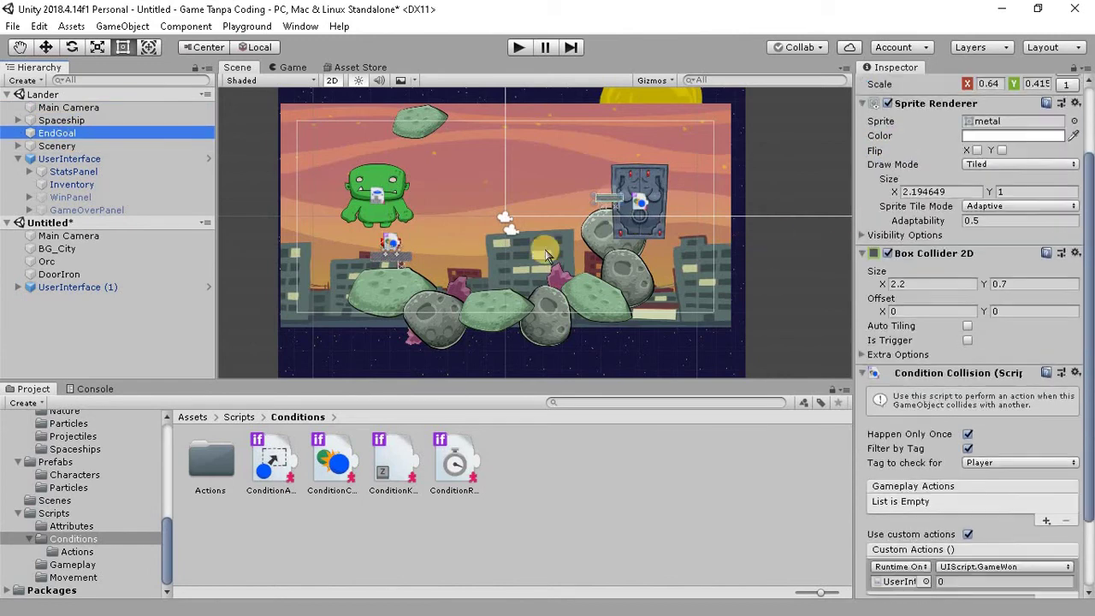
{"action": "scroll", "coordinate": [909, 235], "scroll_direction": "down", "scroll_amount": 2}
{"action": "left_click", "coordinate": [101, 149]}
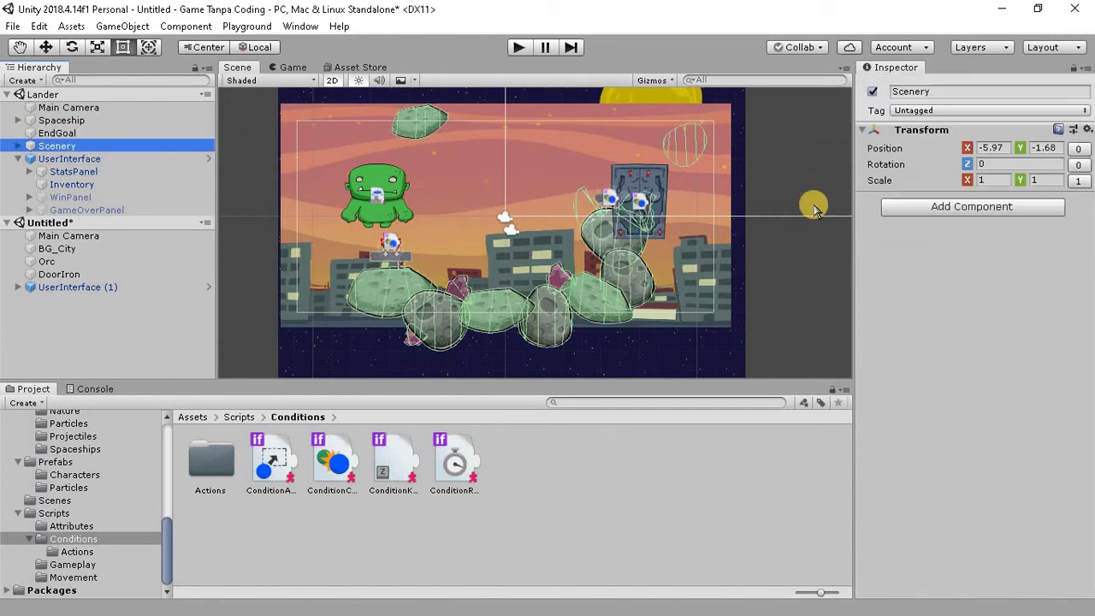
{"action": "left_click", "coordinate": [48, 163]}
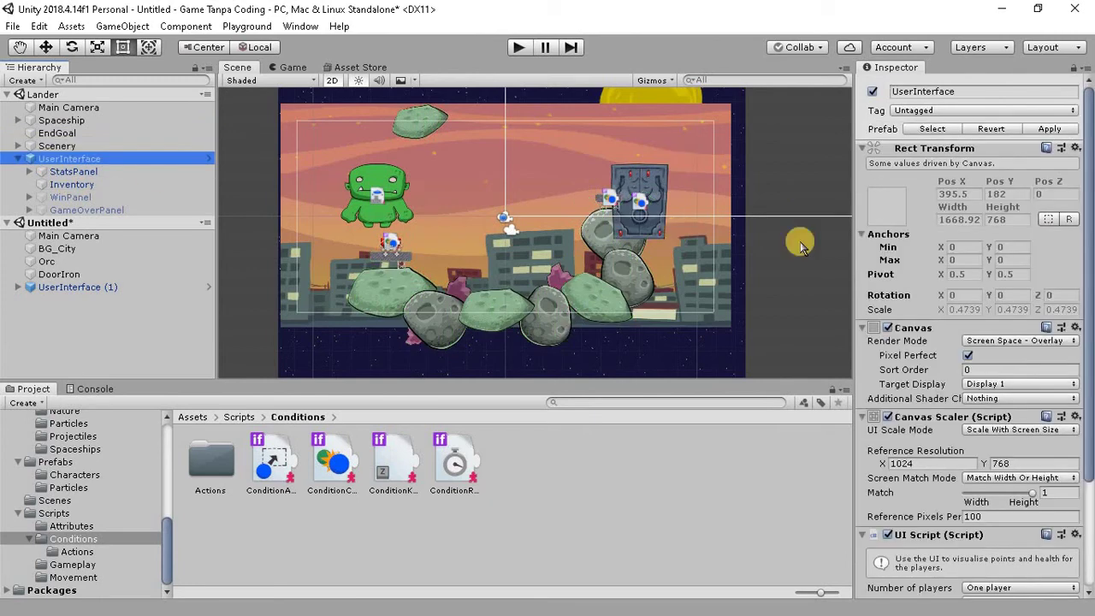
{"action": "scroll", "coordinate": [937, 280], "scroll_direction": "down", "scroll_amount": 3}
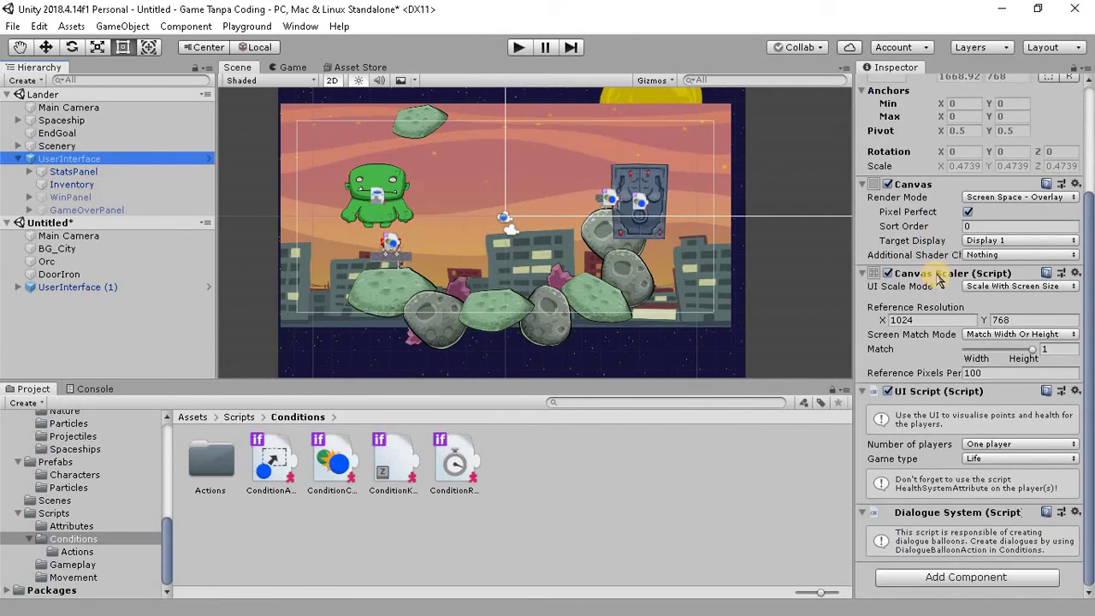
{"action": "left_click", "coordinate": [66, 289]}
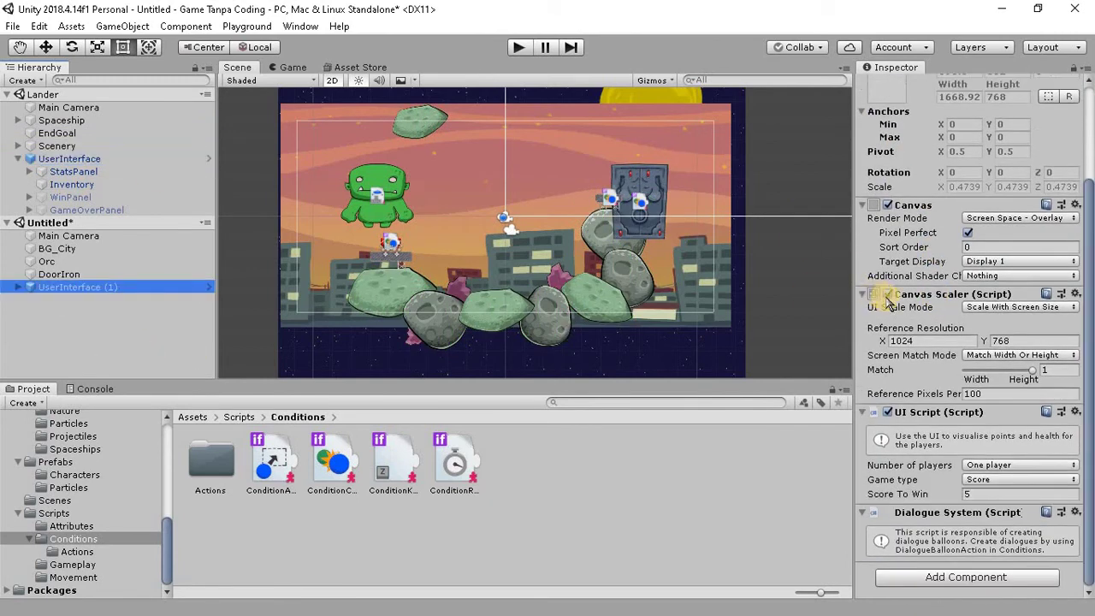
{"action": "left_click", "coordinate": [74, 159]}
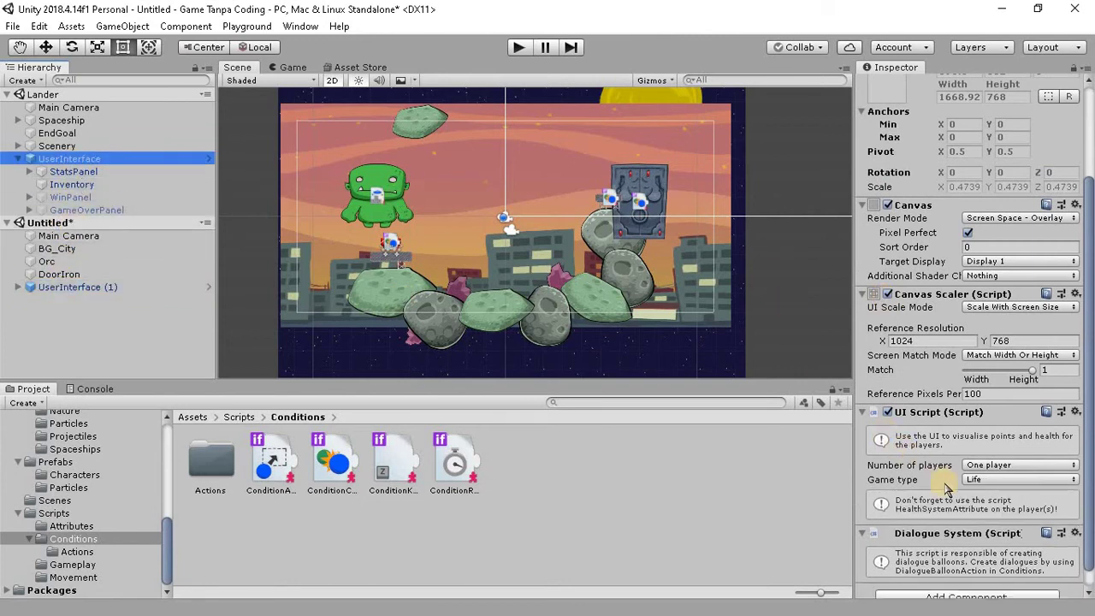
{"action": "left_click", "coordinate": [1016, 480]}
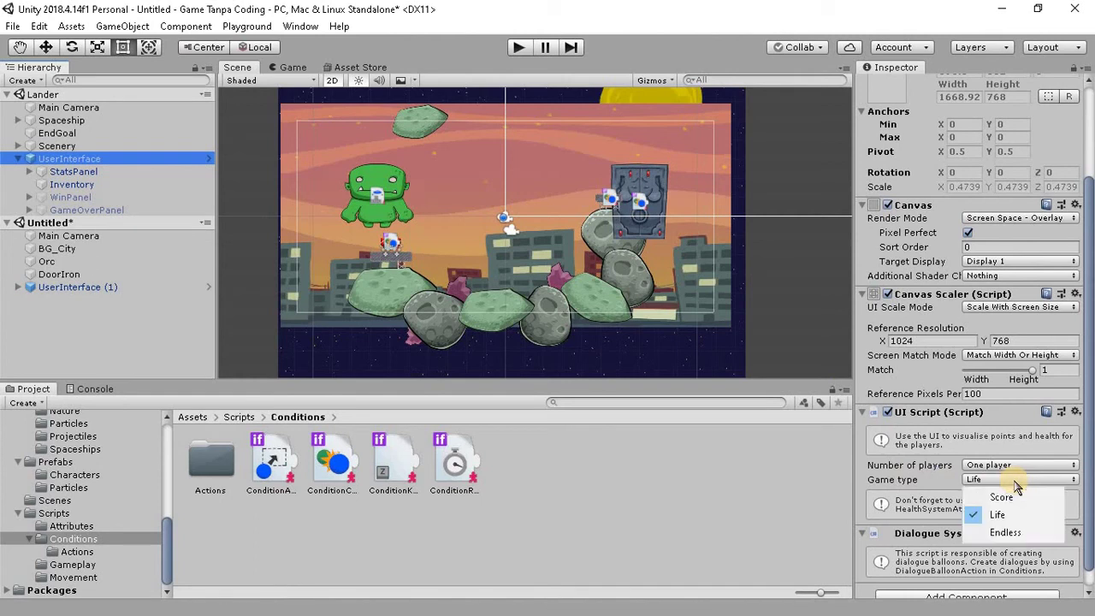
{"action": "left_click", "coordinate": [227, 200]}
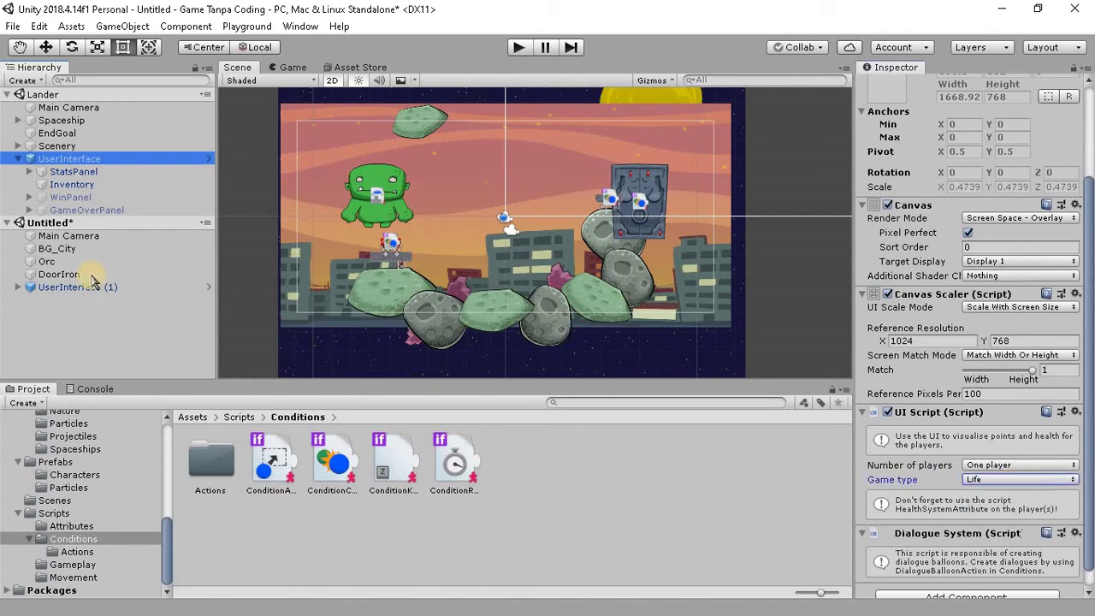
Set UserInterface (1)'s UI Script Game type from Score to Life.
{"action": "left_click", "coordinate": [89, 286]}
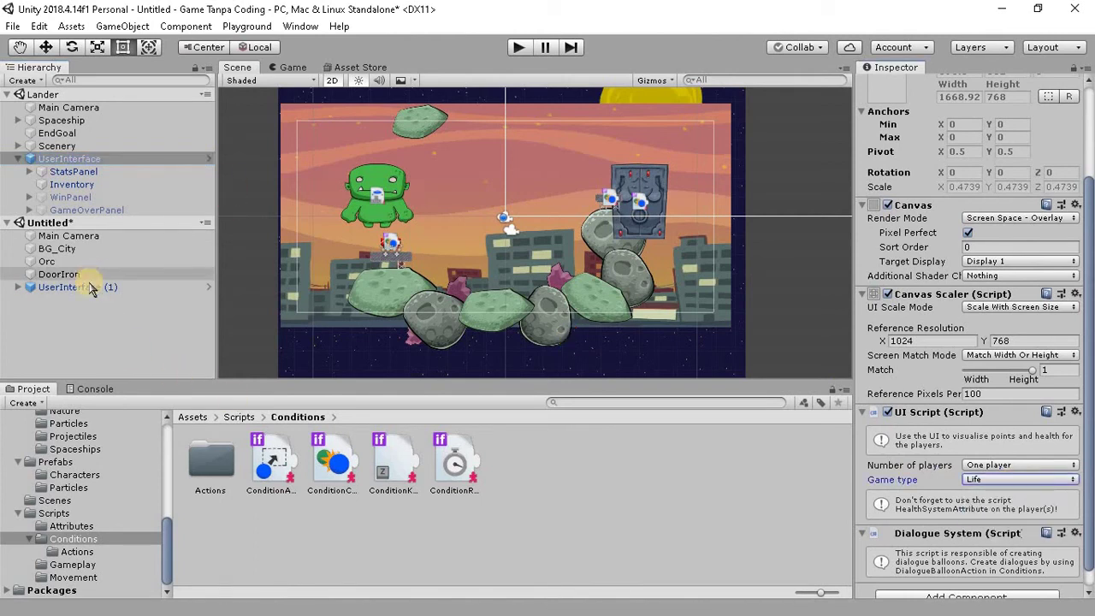
{"action": "left_click", "coordinate": [1046, 480]}
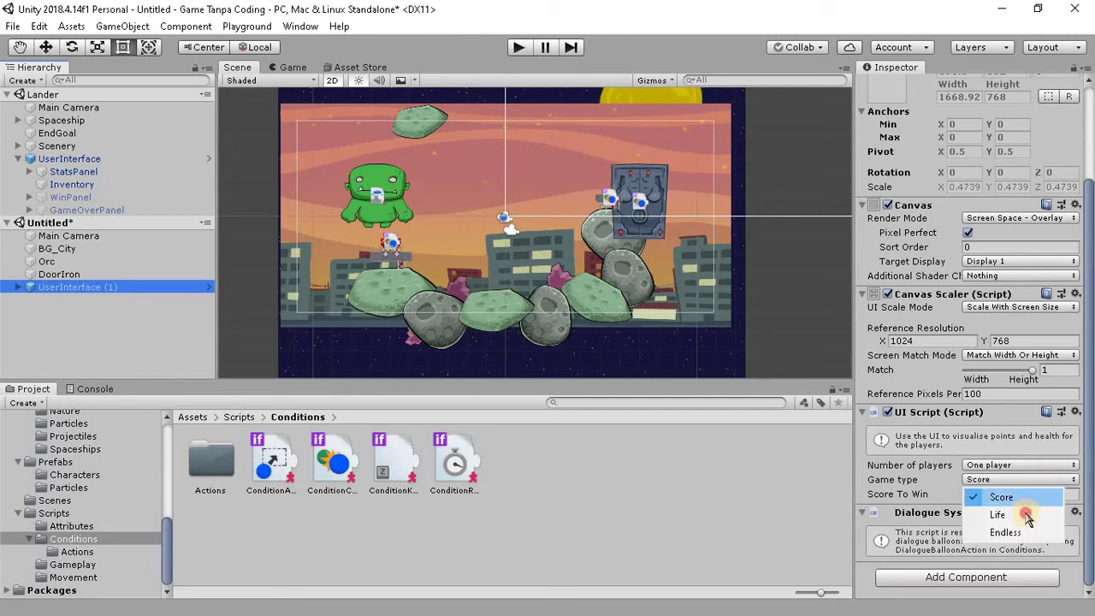
{"action": "left_click", "coordinate": [1025, 513]}
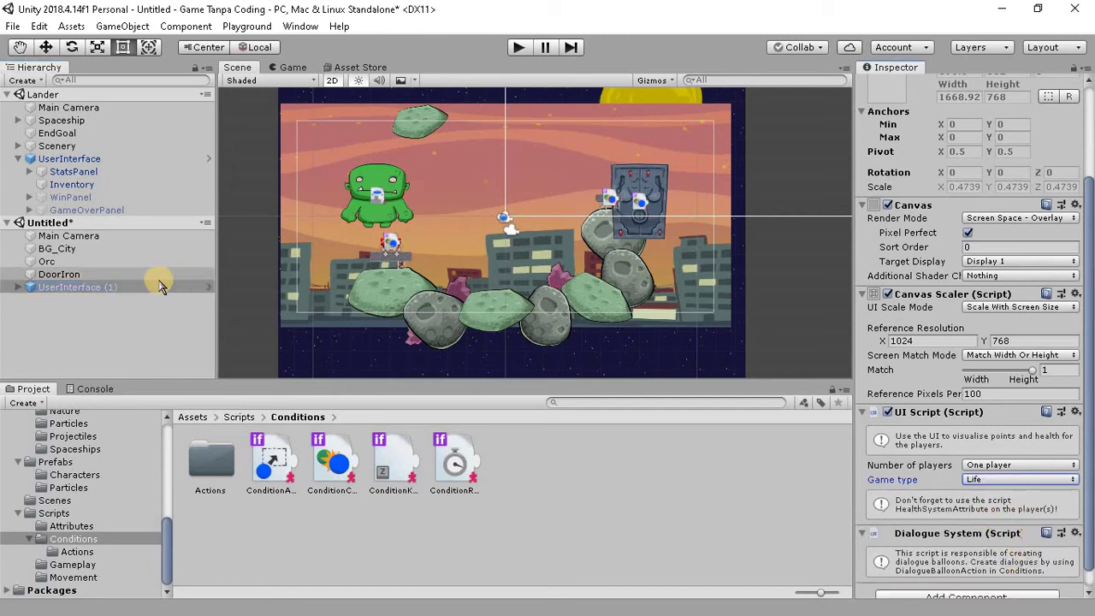
{"action": "left_click", "coordinate": [483, 152]}
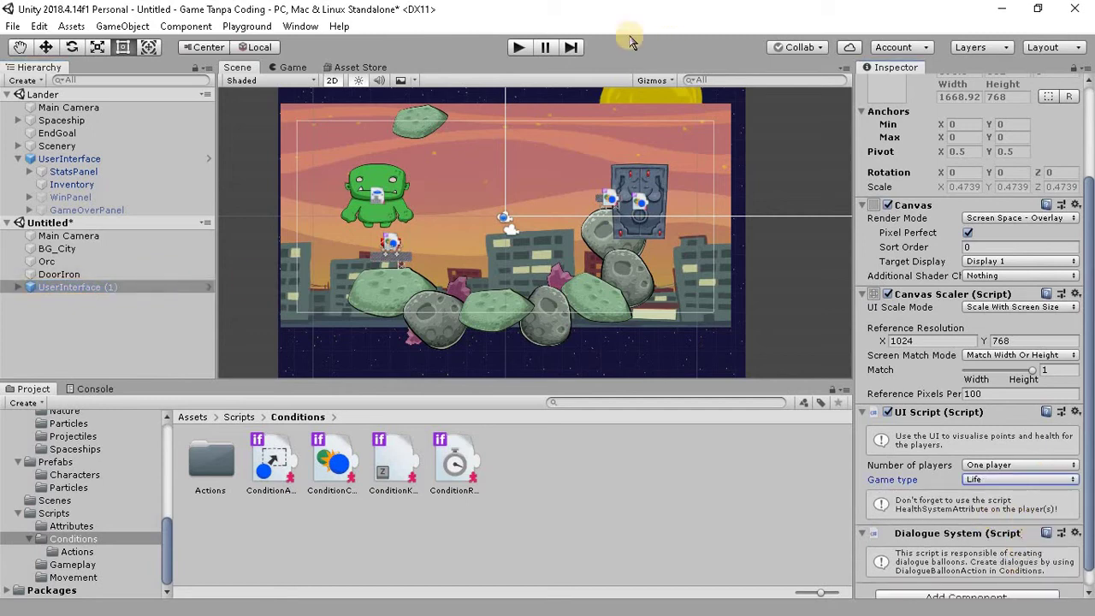
Playtest the scene, thrusting the spaceship upward with the Up arrow, then stop play mode.
{"action": "left_click", "coordinate": [522, 47]}
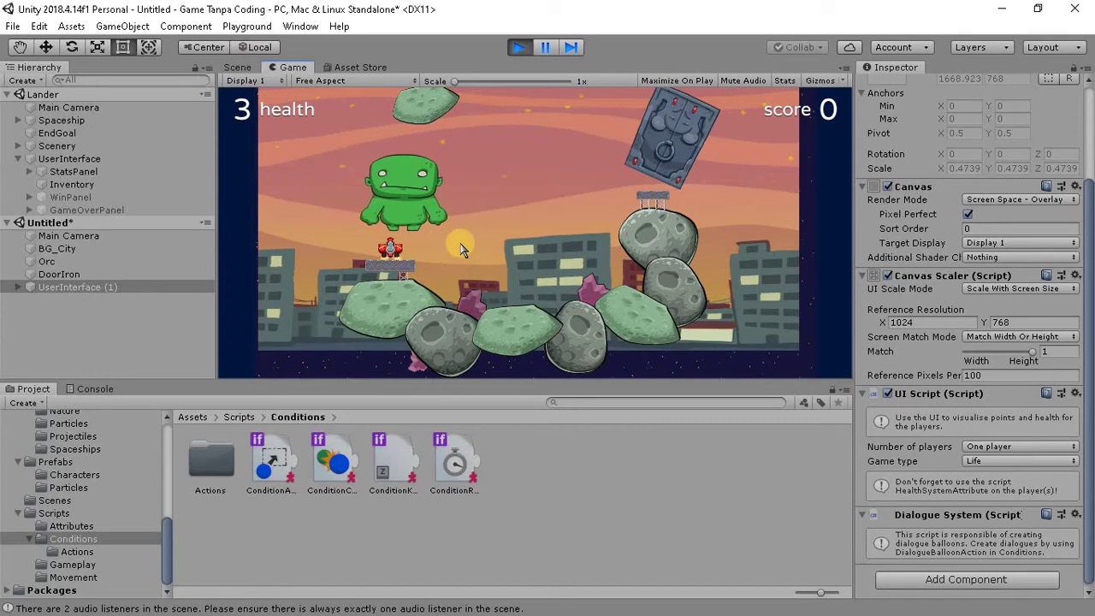
{"action": "key", "text": "Up"}
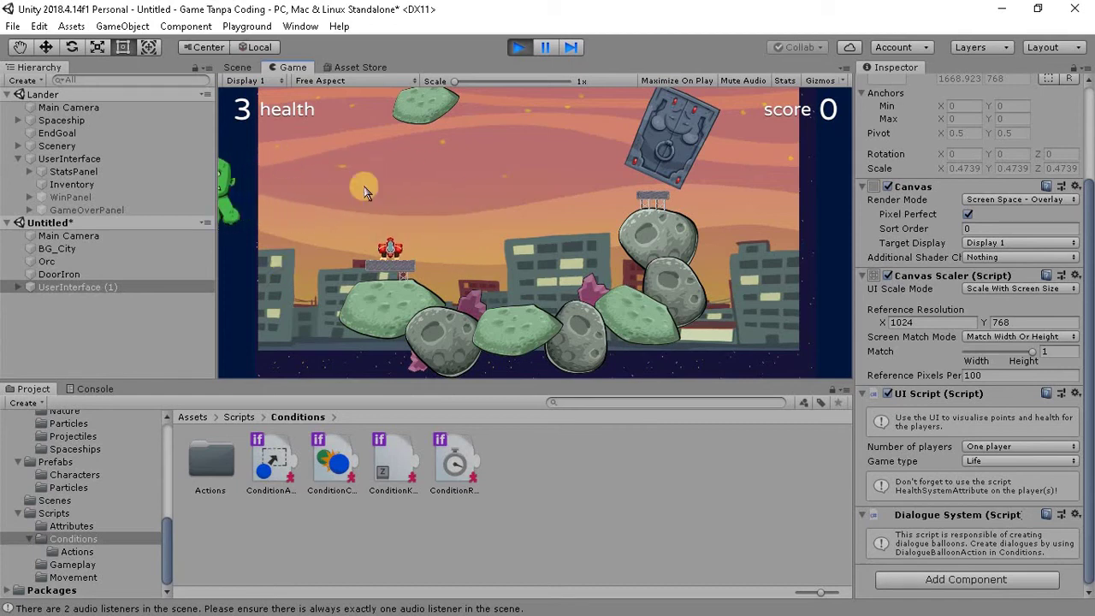
{"action": "left_click", "coordinate": [518, 47]}
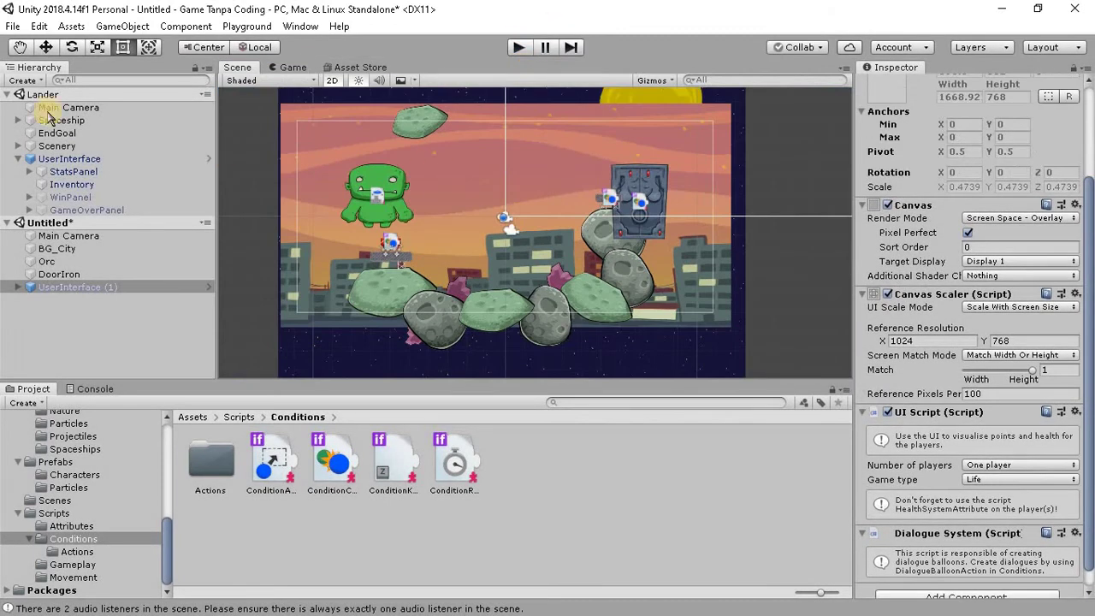
Unload the Lander scene and run a short playtest of the city scene alone.
{"action": "right_click", "coordinate": [98, 96]}
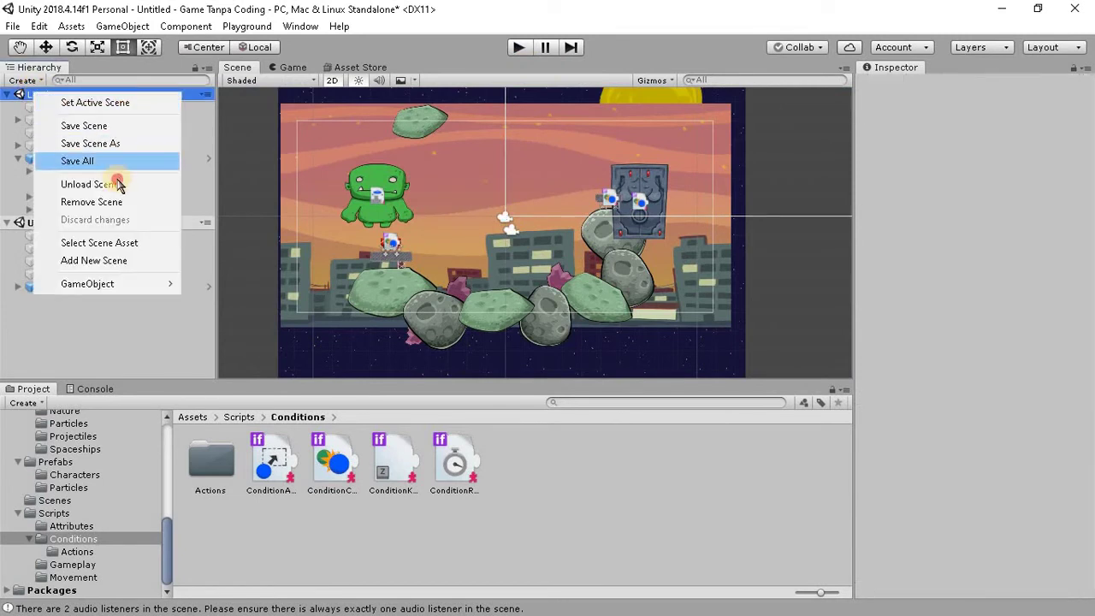
{"action": "left_click", "coordinate": [115, 183]}
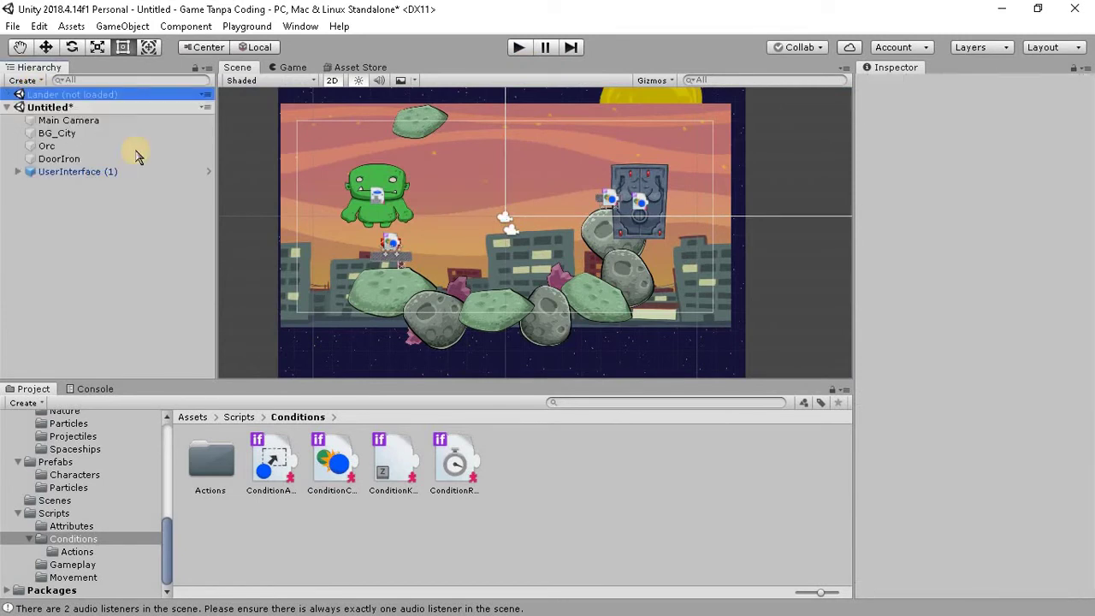
{"action": "left_click", "coordinate": [519, 48]}
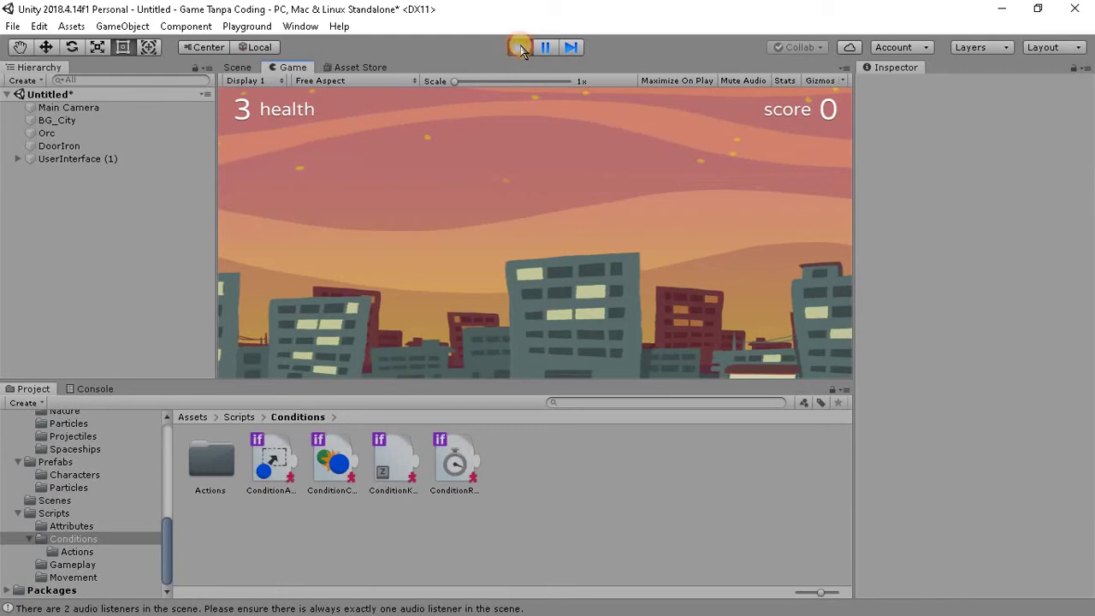
{"action": "left_click", "coordinate": [519, 48]}
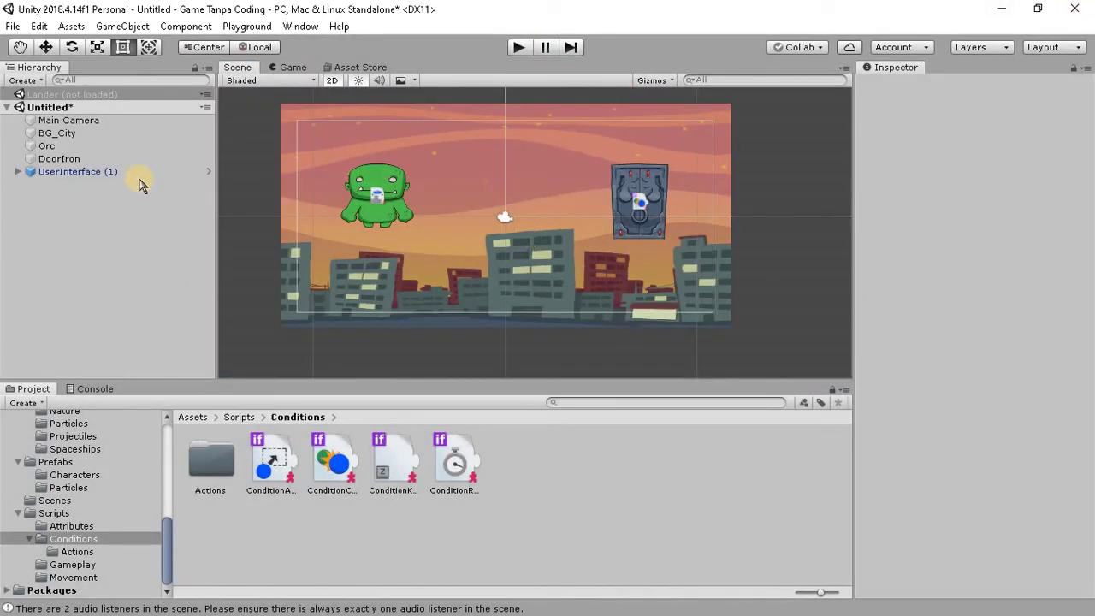
Inspect the Orc's components, then load the Lander scene back in.
{"action": "left_click", "coordinate": [97, 147]}
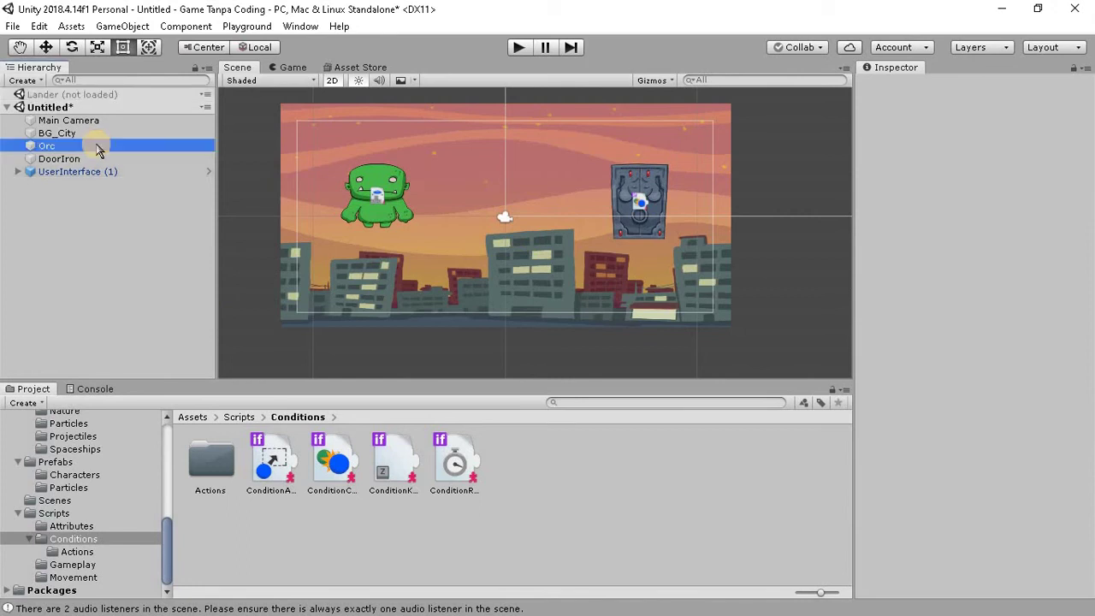
{"action": "scroll", "coordinate": [972, 349], "scroll_direction": "down", "scroll_amount": 3}
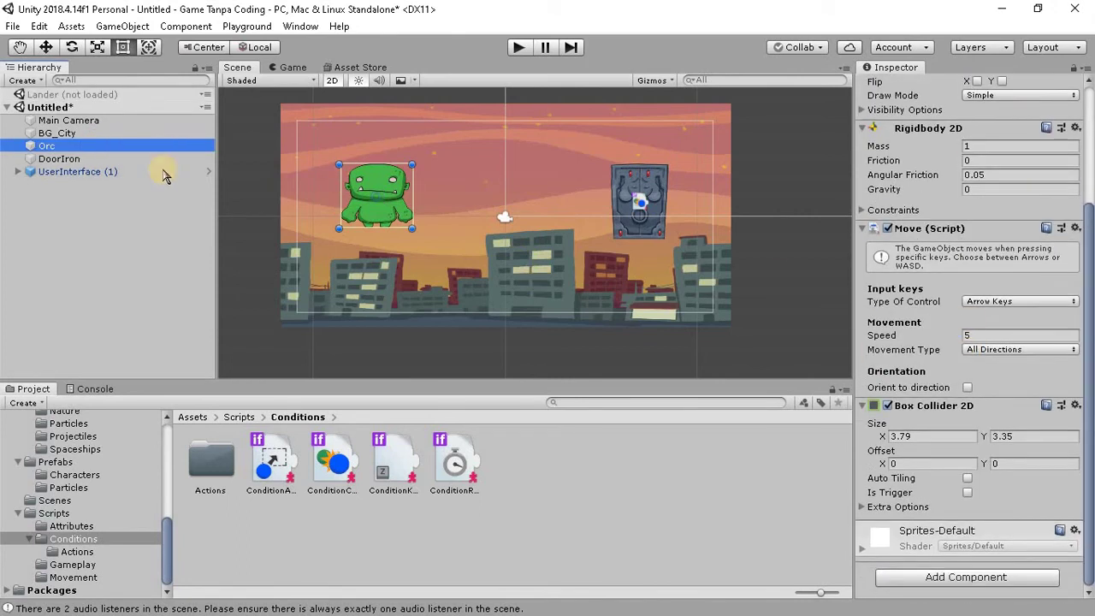
{"action": "right_click", "coordinate": [82, 95]}
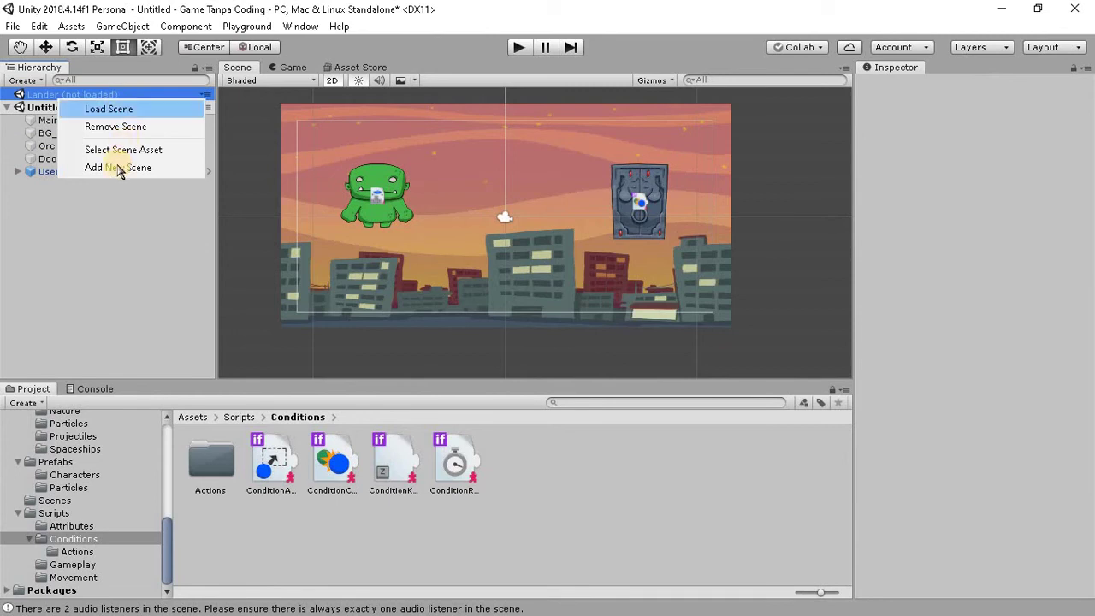
{"action": "left_click", "coordinate": [109, 109]}
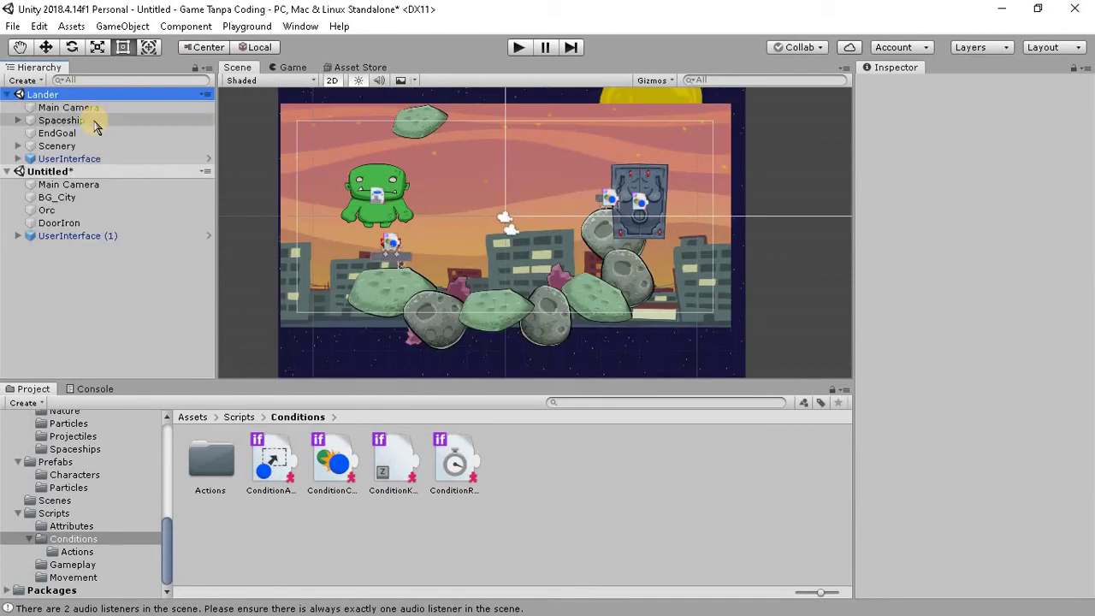
Open Scripts/Conditions/Actions and view the DestroyAction script, then select the Orc.
{"action": "left_click", "coordinate": [96, 124]}
{"action": "scroll", "coordinate": [966, 453], "scroll_direction": "down", "scroll_amount": 4}
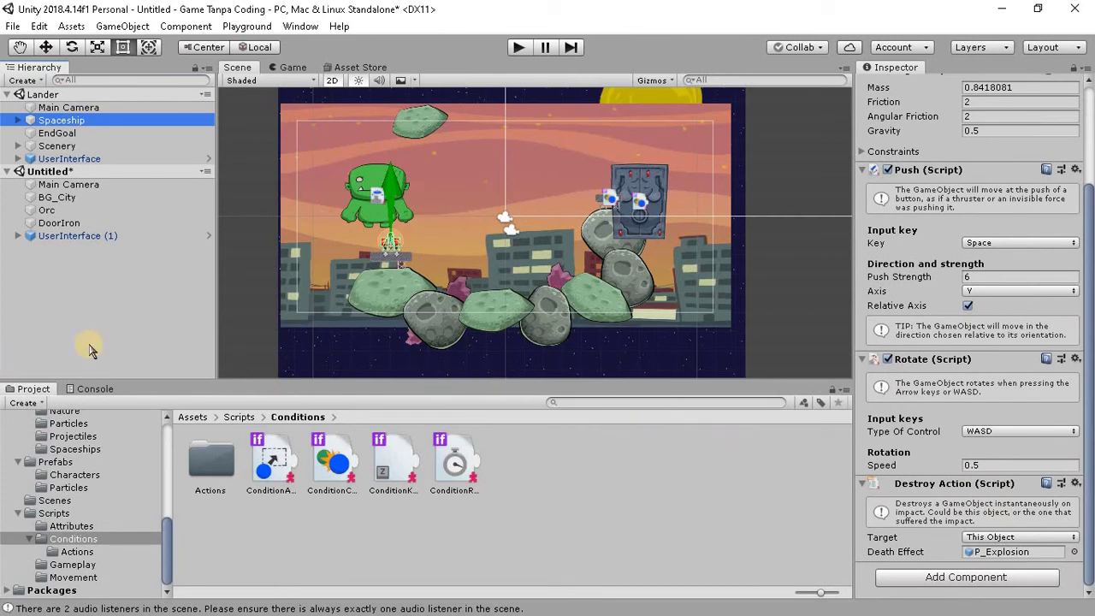
{"action": "left_click", "coordinate": [72, 552]}
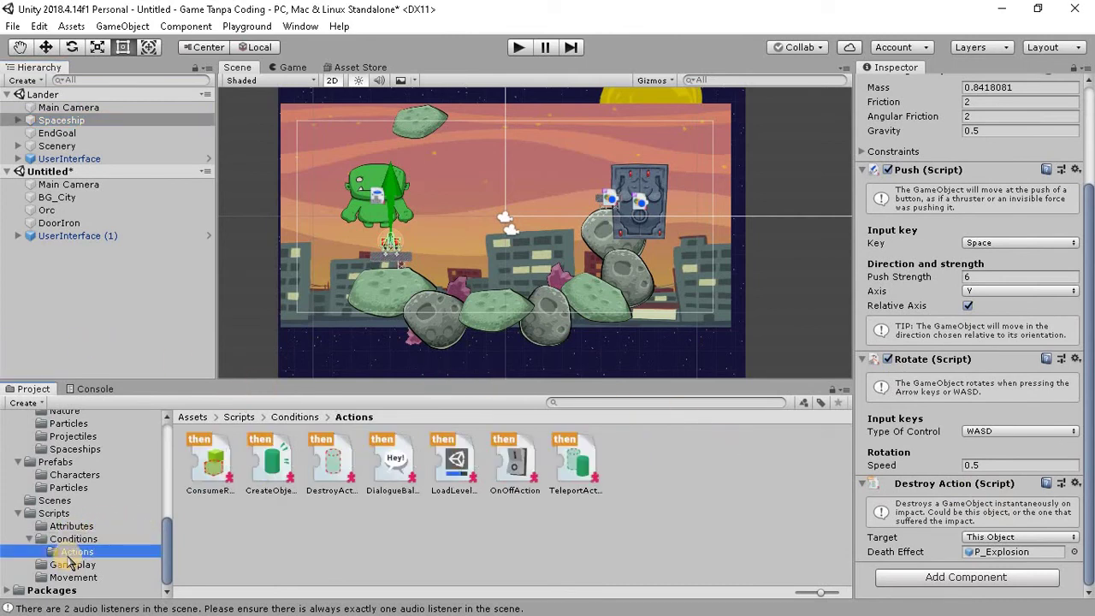
{"action": "left_click", "coordinate": [334, 466]}
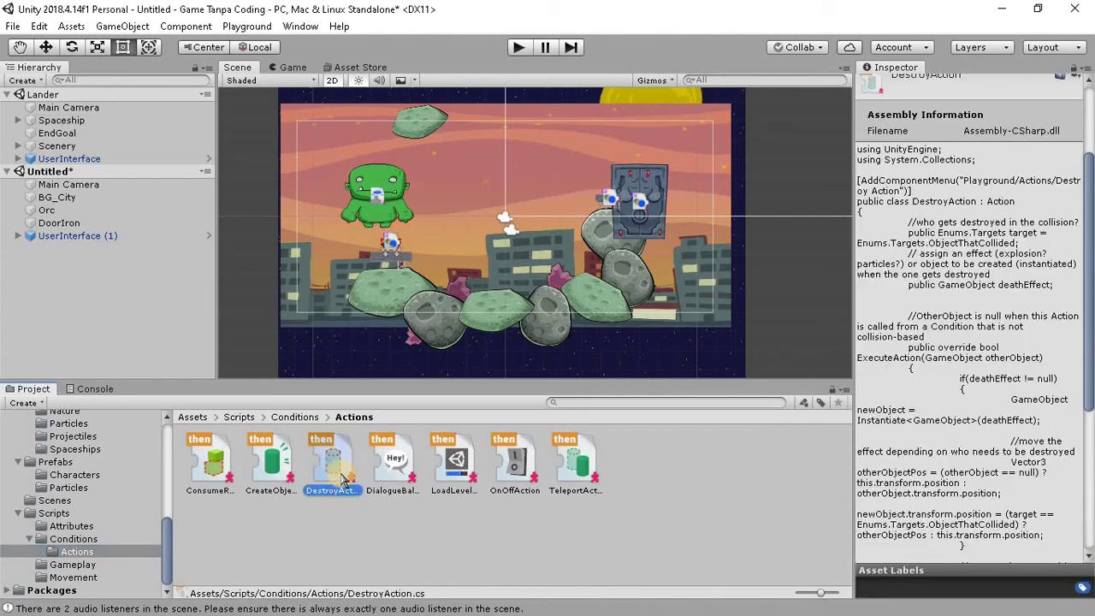
{"action": "left_click", "coordinate": [81, 210]}
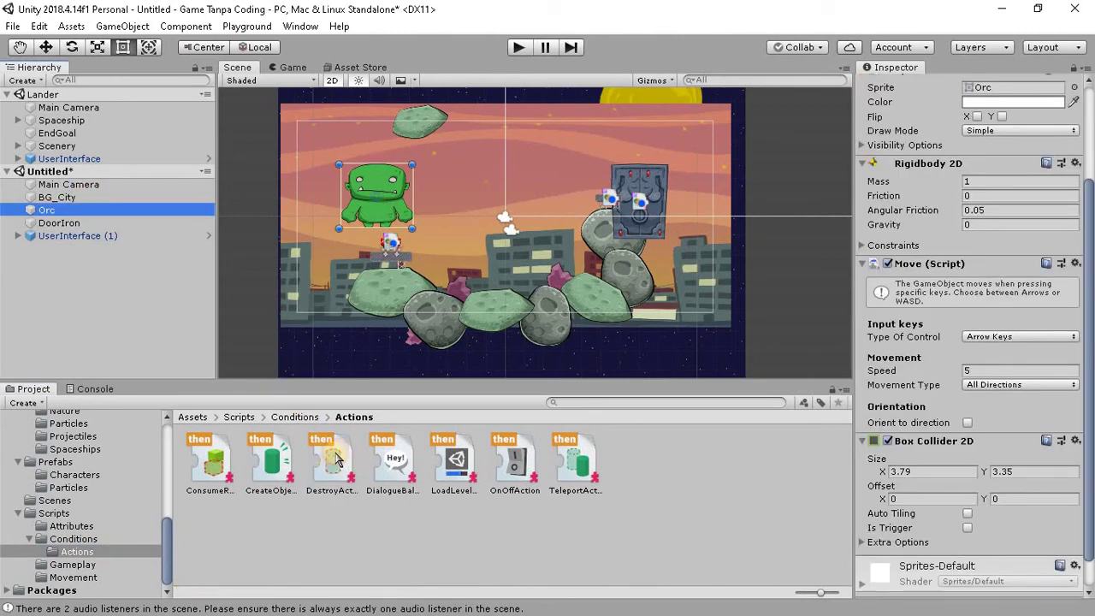
Attach DestroyAction to the Orc with Target Object That Collided and P_Confetti as death effect.
{"action": "left_click", "coordinate": [336, 464]}
{"action": "left_click_drag", "start_coordinate": [332, 466], "coordinate": [78, 224]}
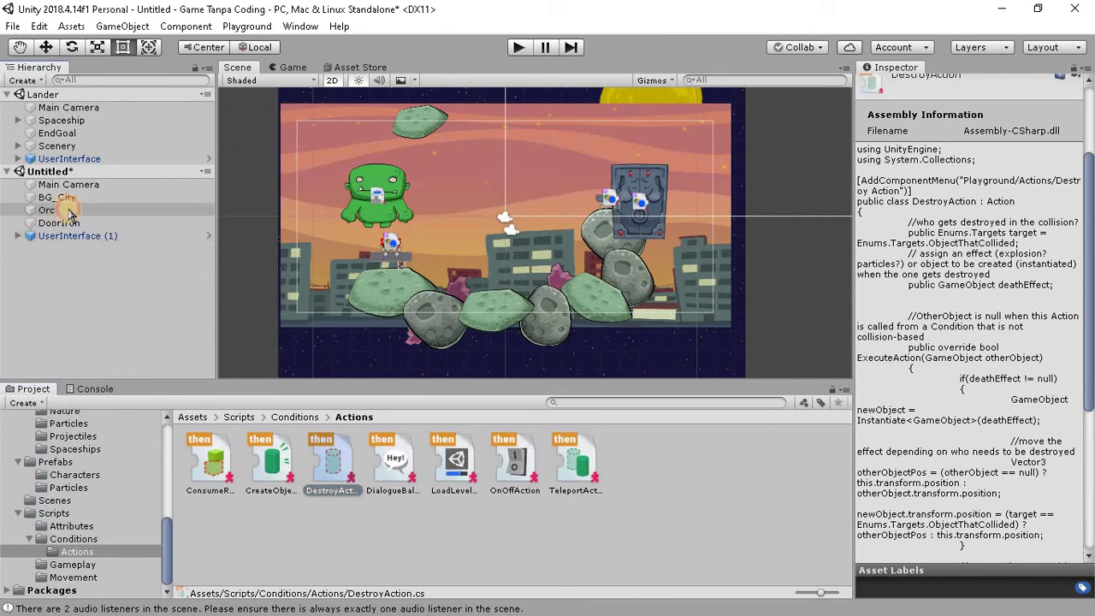
{"action": "left_click_drag", "start_coordinate": [79, 224], "coordinate": [73, 211]}
{"action": "scroll", "coordinate": [913, 329], "scroll_direction": "down", "scroll_amount": 4}
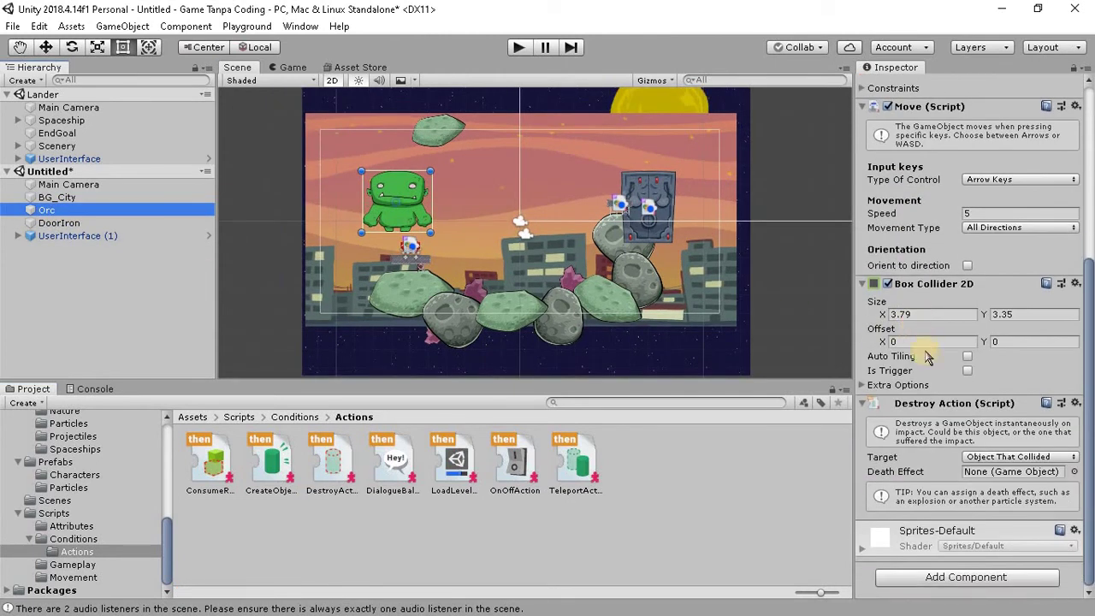
{"action": "left_click", "coordinate": [986, 459]}
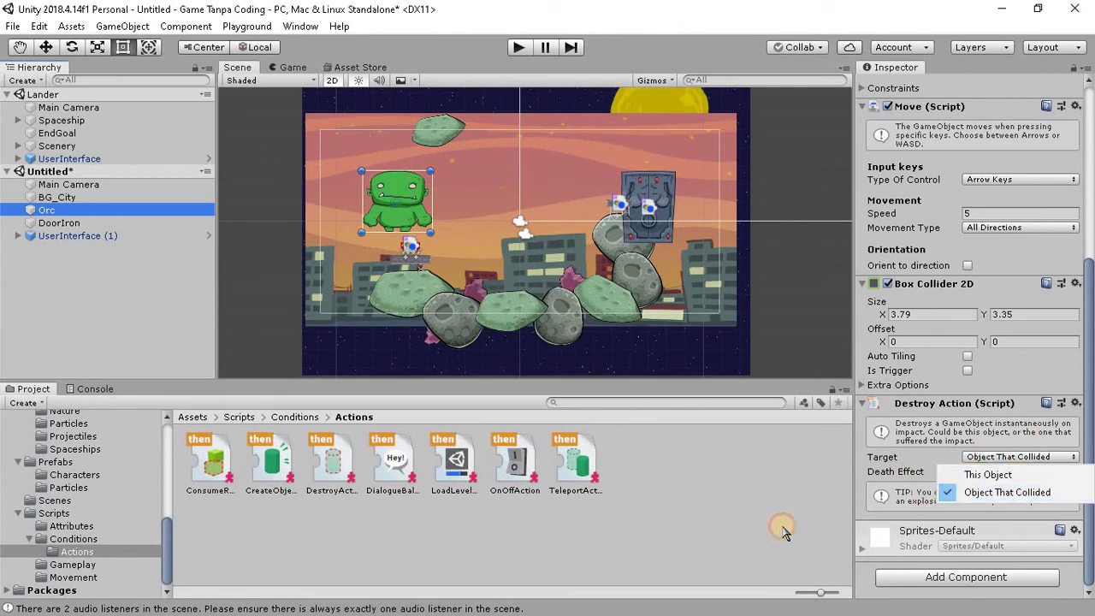
{"action": "left_click", "coordinate": [817, 514]}
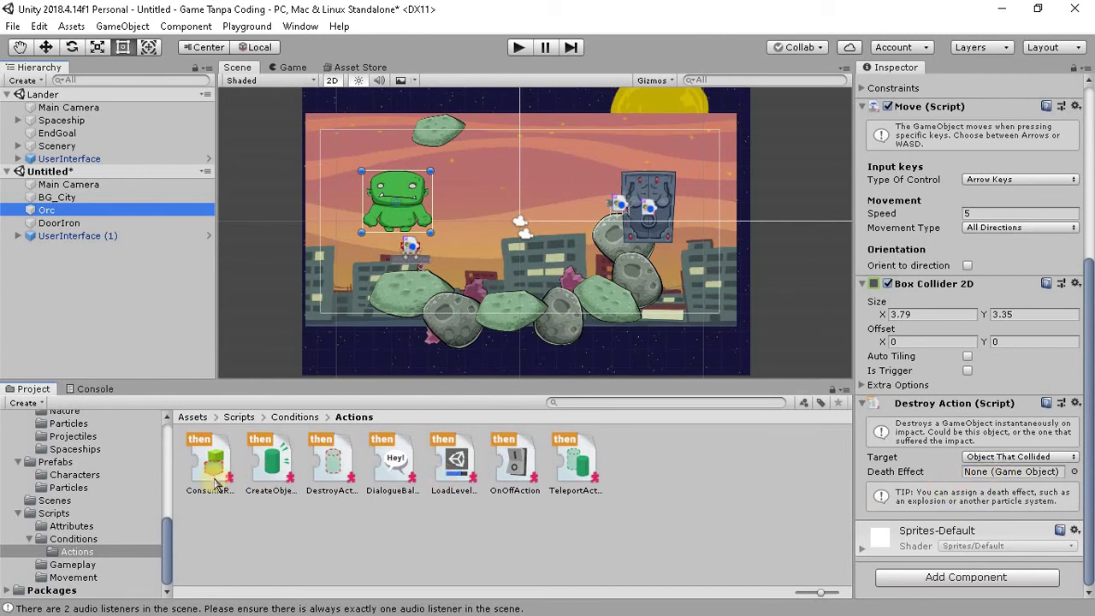
{"action": "left_click", "coordinate": [76, 489]}
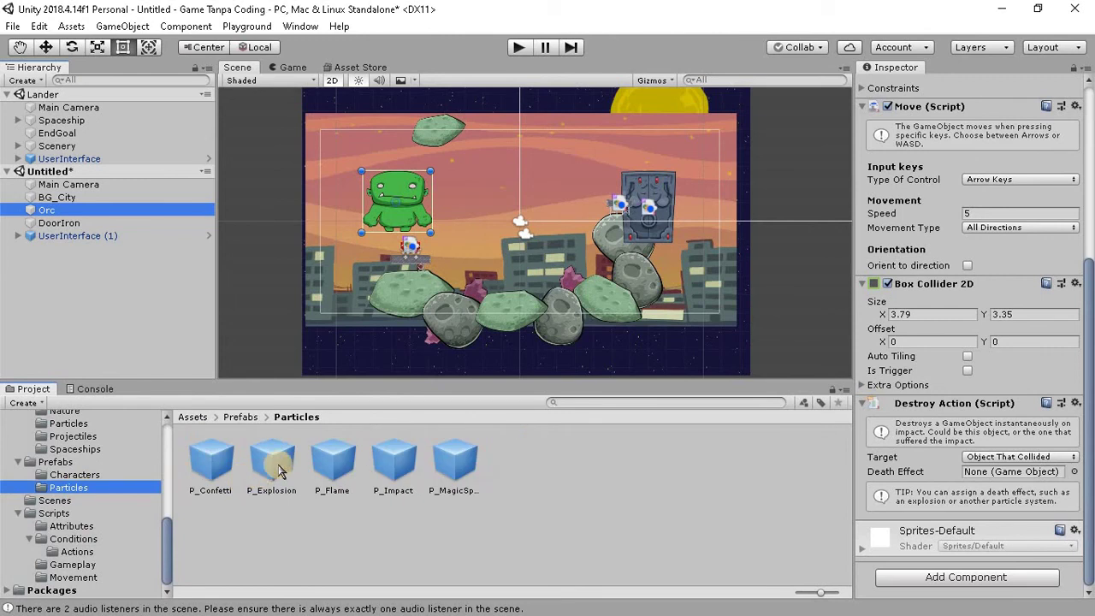
{"action": "left_click_drag", "start_coordinate": [266, 465], "coordinate": [988, 480]}
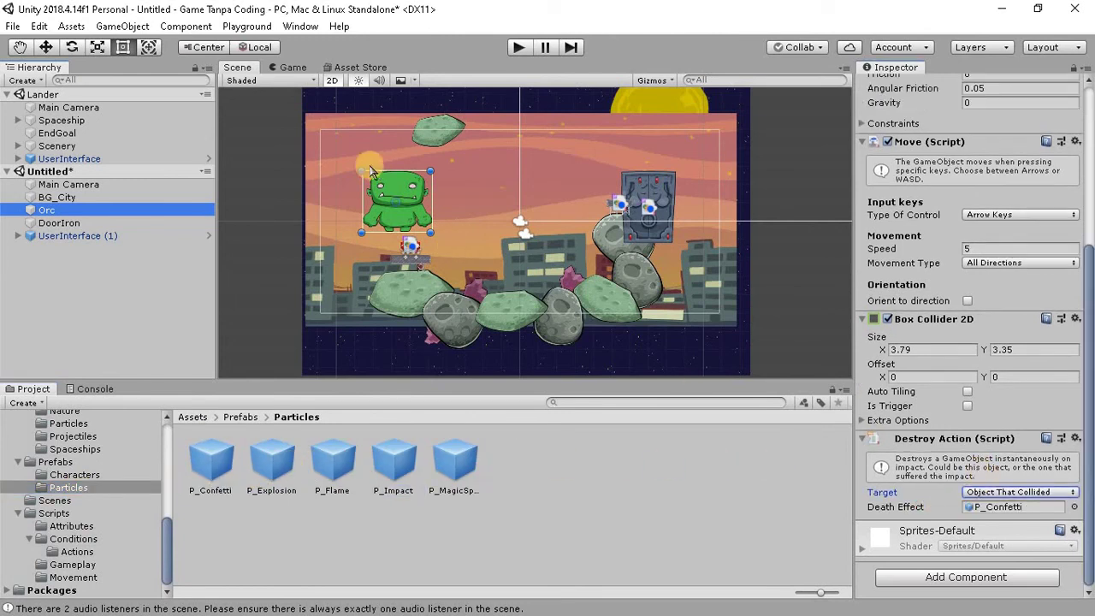
{"action": "left_click", "coordinate": [62, 120]}
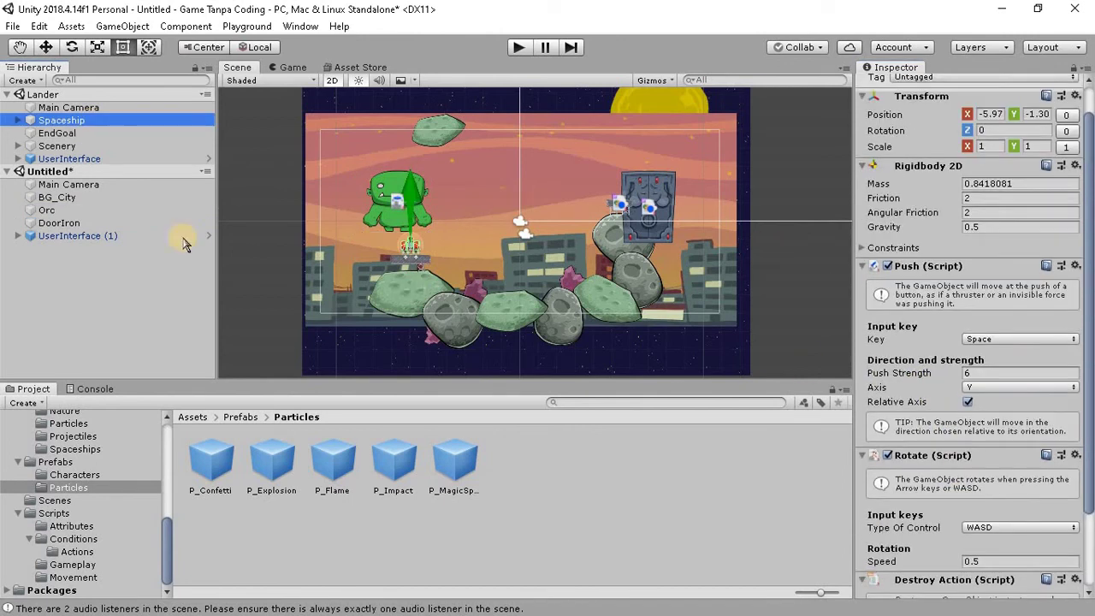
Review EndGoal's Condition Collision and the UserInterface's UI Script settings.
{"action": "left_click", "coordinate": [57, 132]}
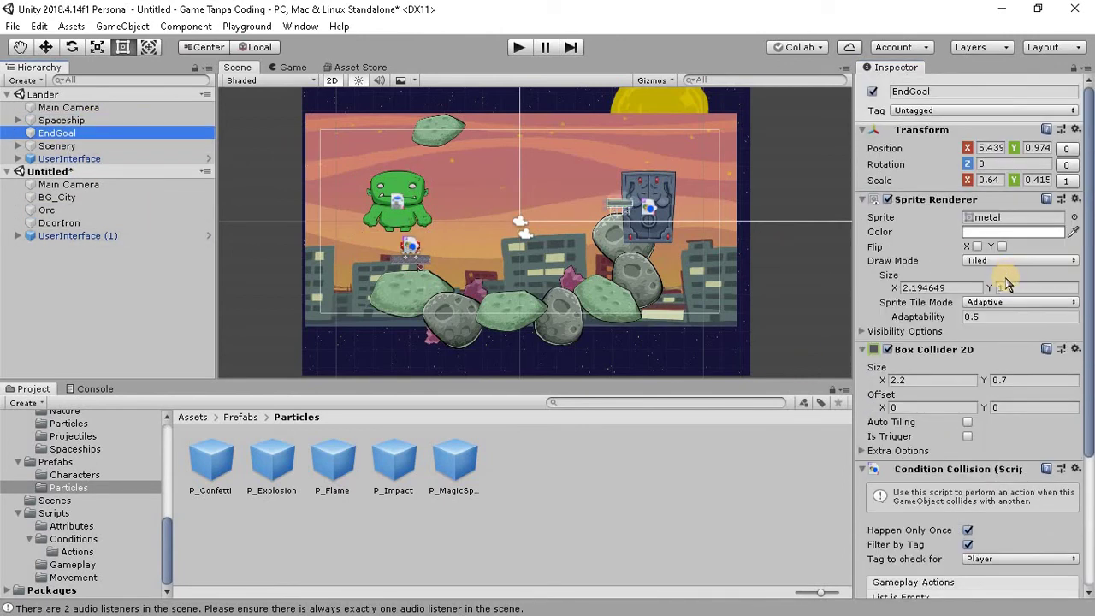
{"action": "scroll", "coordinate": [1008, 285], "scroll_direction": "down", "scroll_amount": 5}
{"action": "left_click_drag", "start_coordinate": [86, 134], "coordinate": [85, 150]}
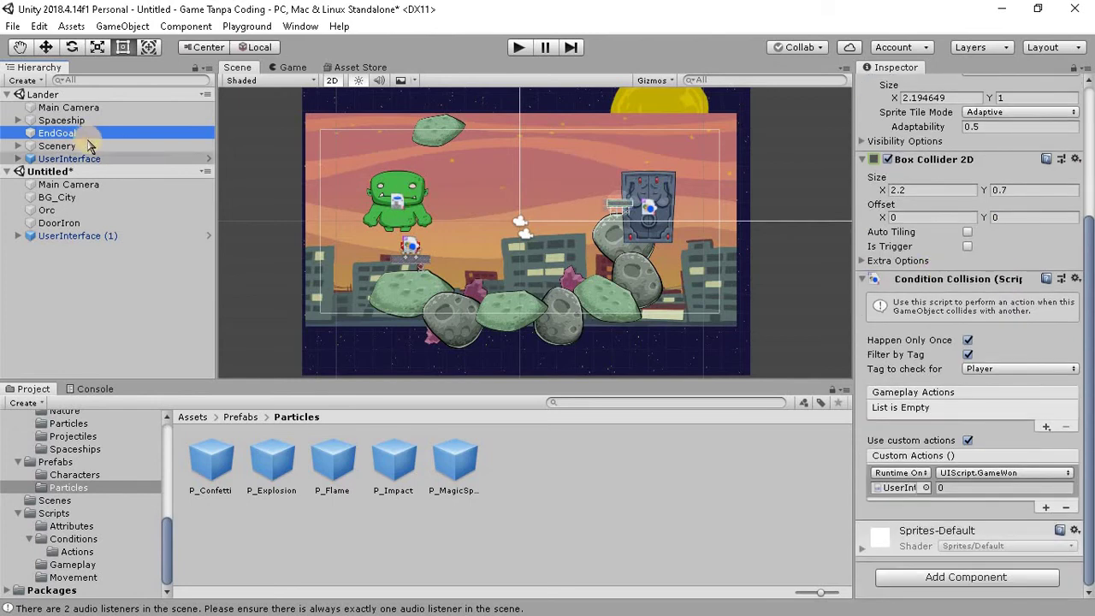
{"action": "left_click", "coordinate": [84, 147]}
{"action": "left_click", "coordinate": [81, 160]}
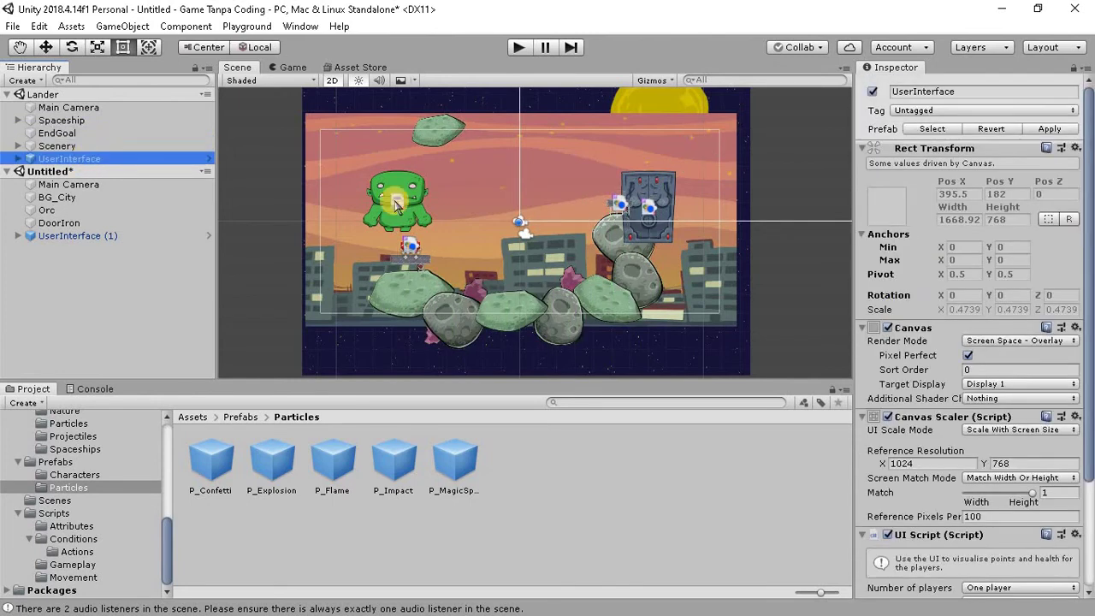
{"action": "scroll", "coordinate": [924, 316], "scroll_direction": "down", "scroll_amount": 3}
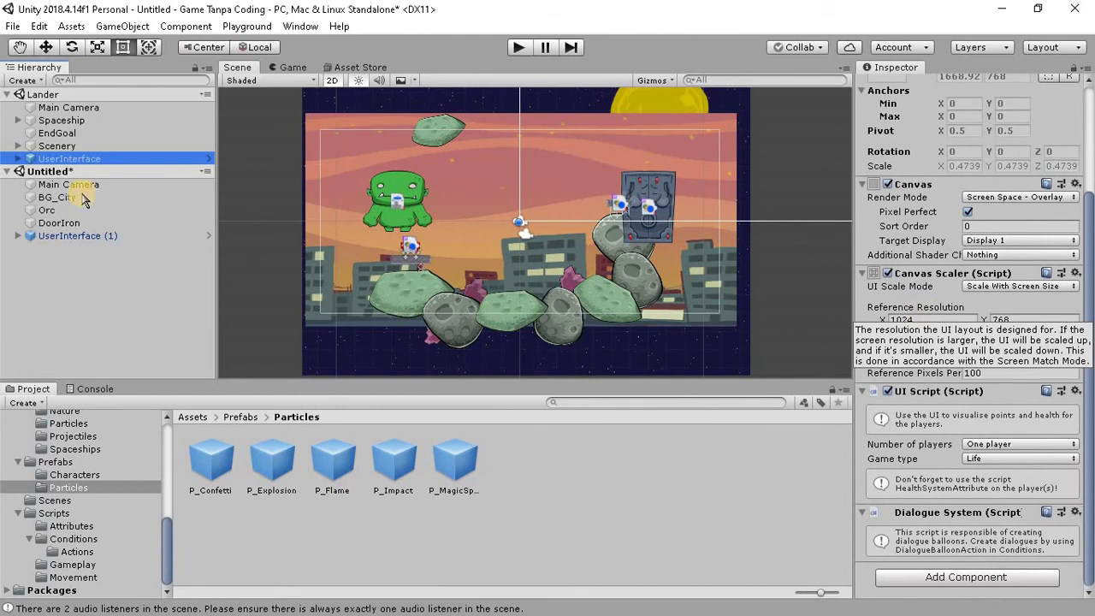
Expand the Spaceship, inspect its ShipBody and Base children, then select the Orc.
{"action": "left_click", "coordinate": [18, 120]}
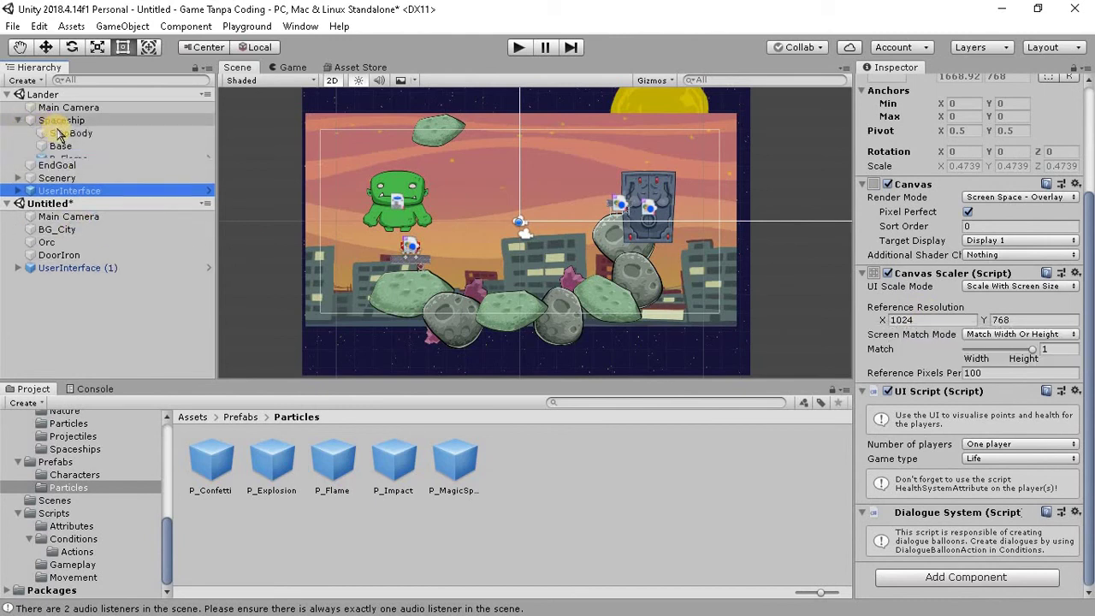
{"action": "left_click", "coordinate": [71, 132]}
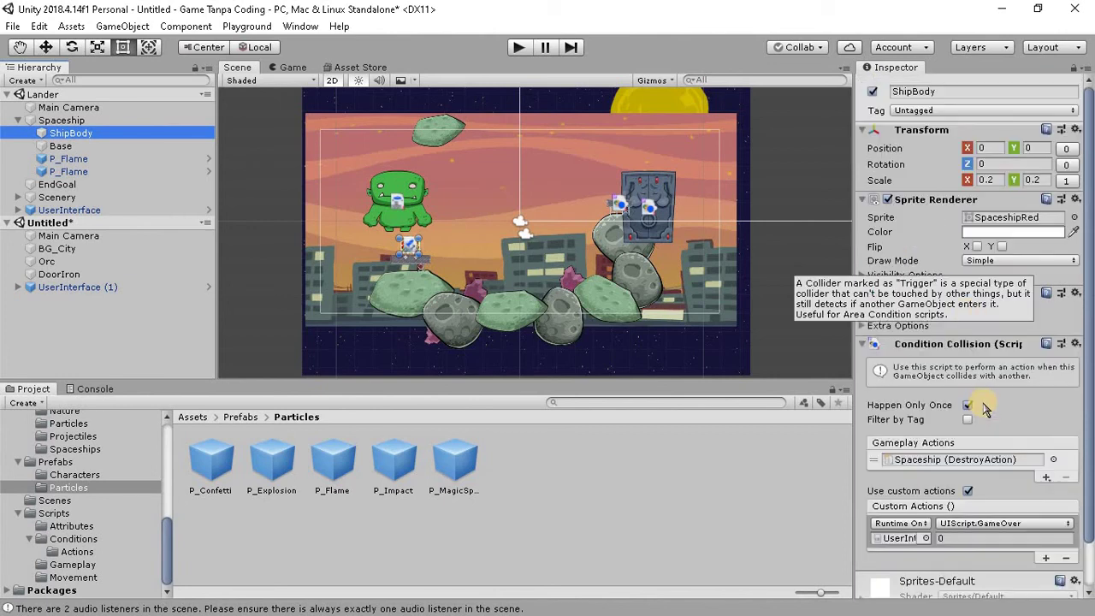
{"action": "left_click", "coordinate": [86, 145]}
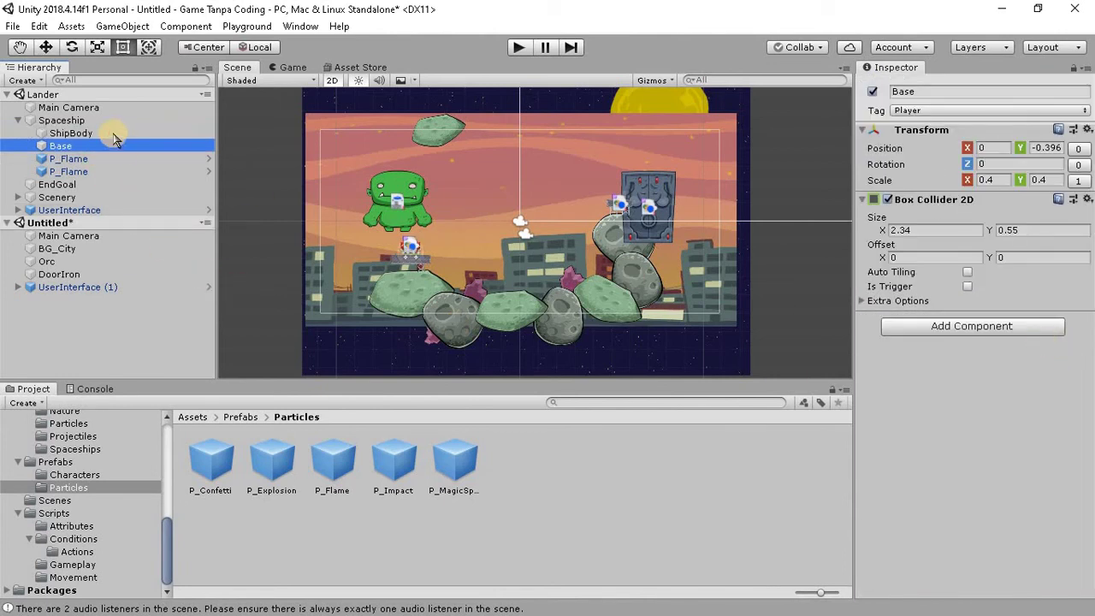
{"action": "left_click", "coordinate": [86, 134]}
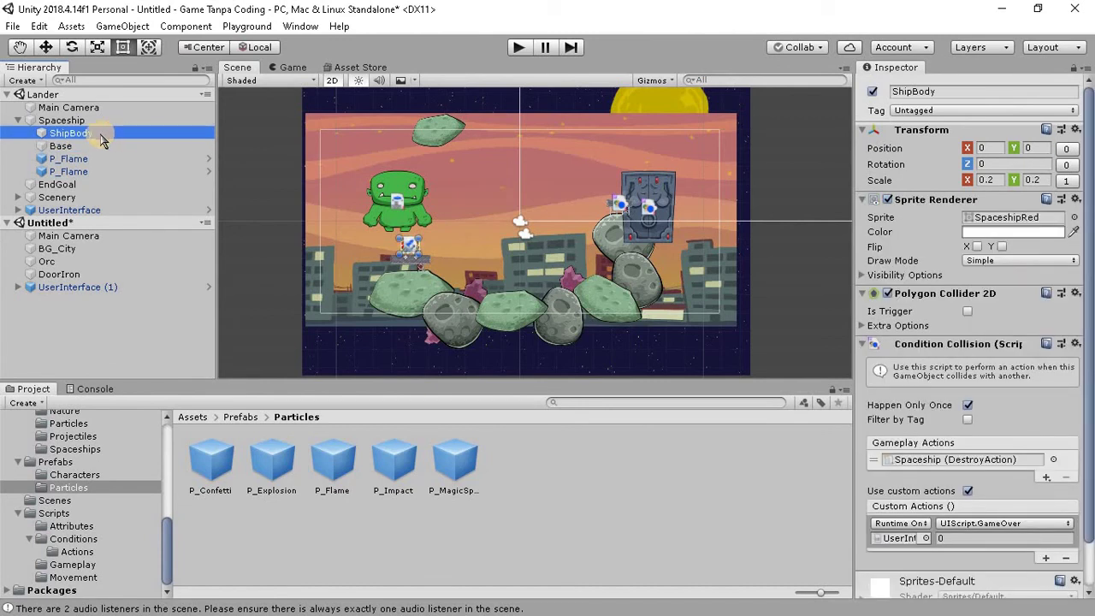
{"action": "left_click", "coordinate": [73, 119]}
{"action": "left_click", "coordinate": [94, 135]}
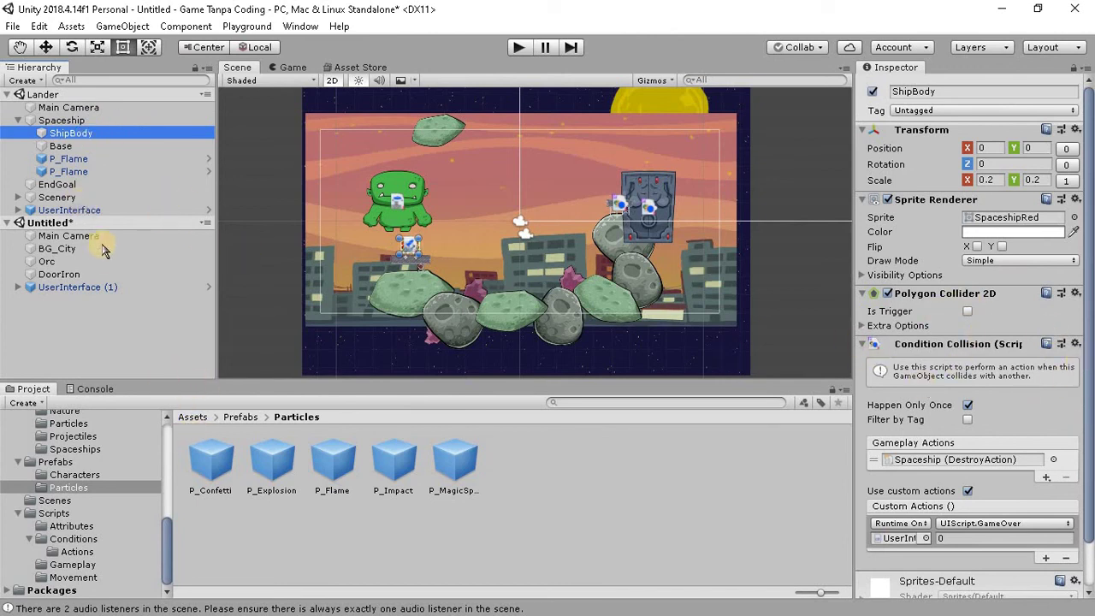
{"action": "left_click", "coordinate": [64, 261]}
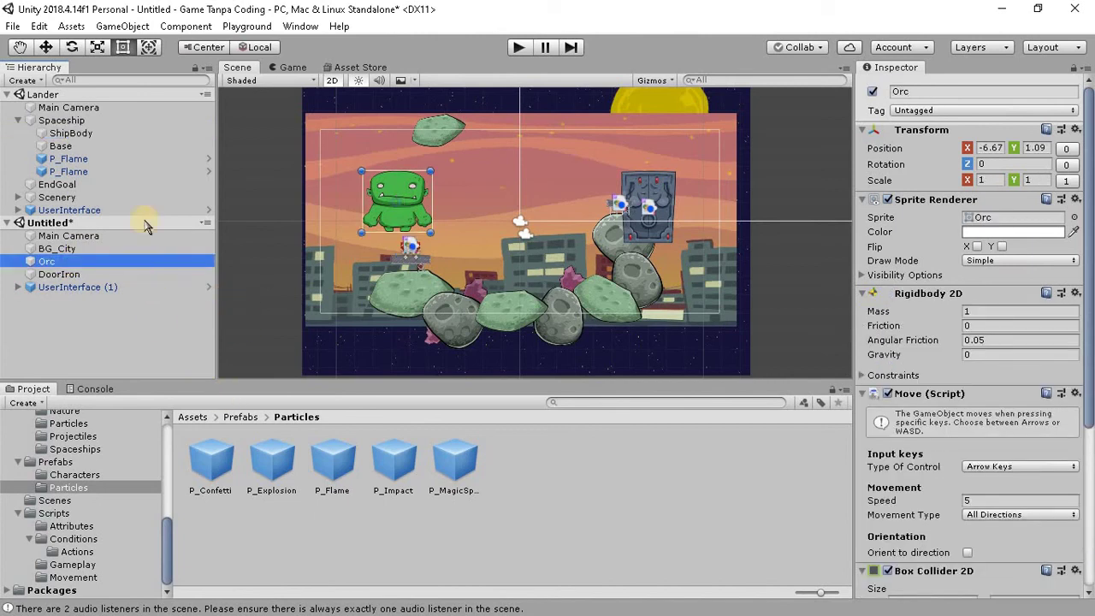
Attach ConditionCollision to the Orc with Happen Only Once and Use custom actions ticked.
{"action": "left_click", "coordinate": [74, 539]}
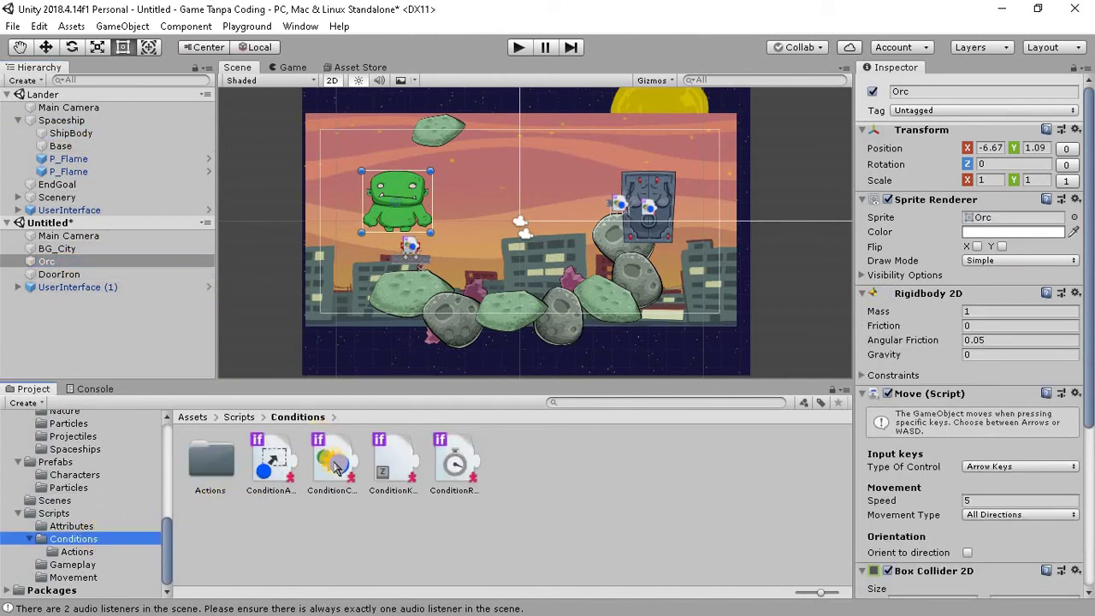
{"action": "left_click_drag", "start_coordinate": [335, 465], "coordinate": [49, 267]}
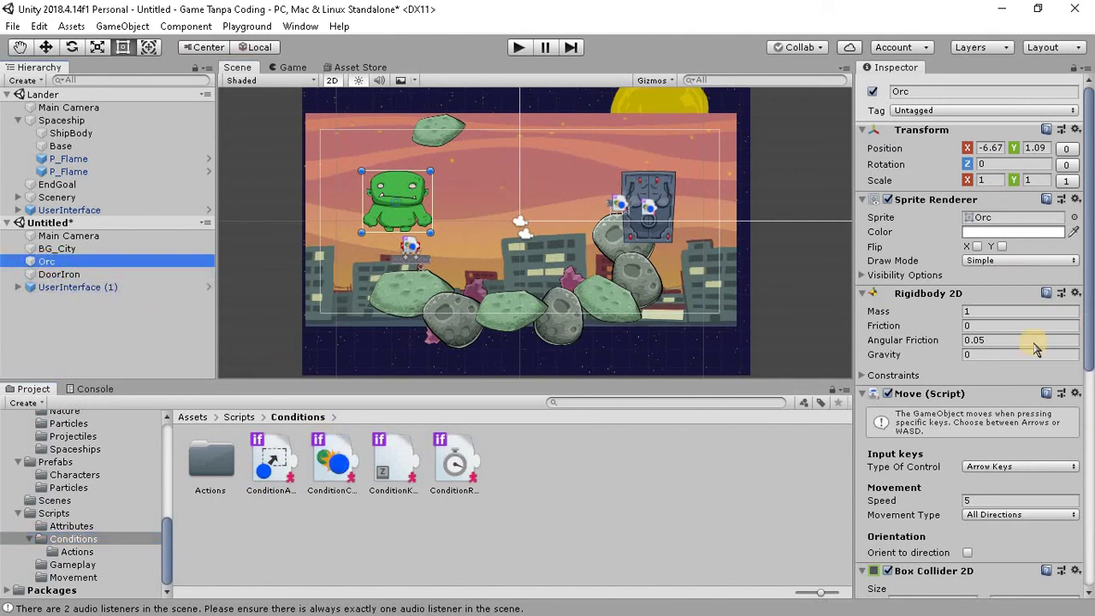
{"action": "scroll", "coordinate": [1035, 346], "scroll_direction": "down", "scroll_amount": 10}
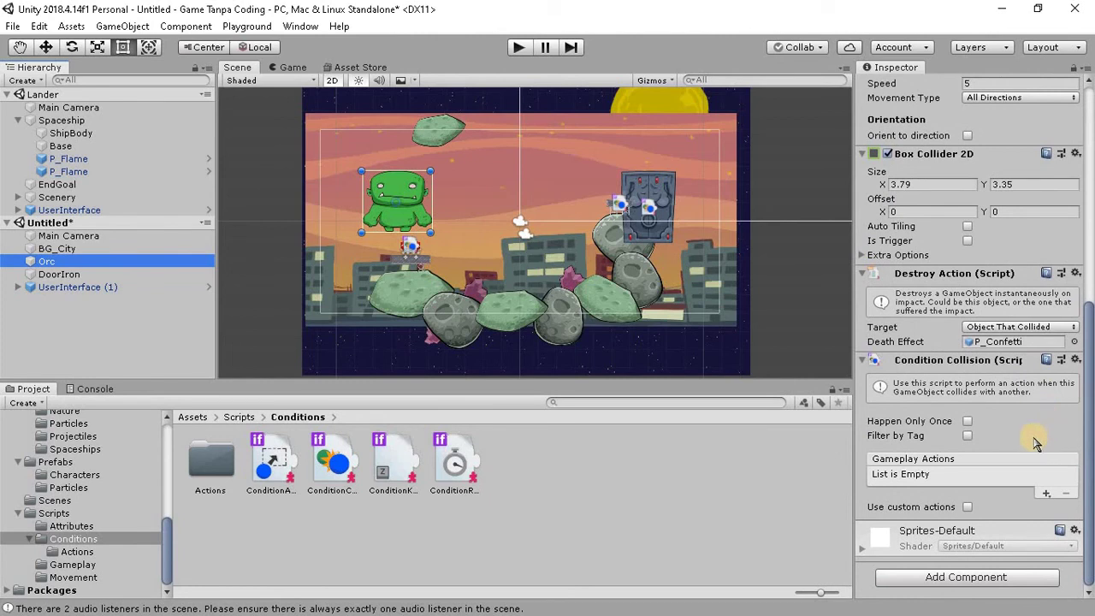
{"action": "left_click", "coordinate": [968, 422]}
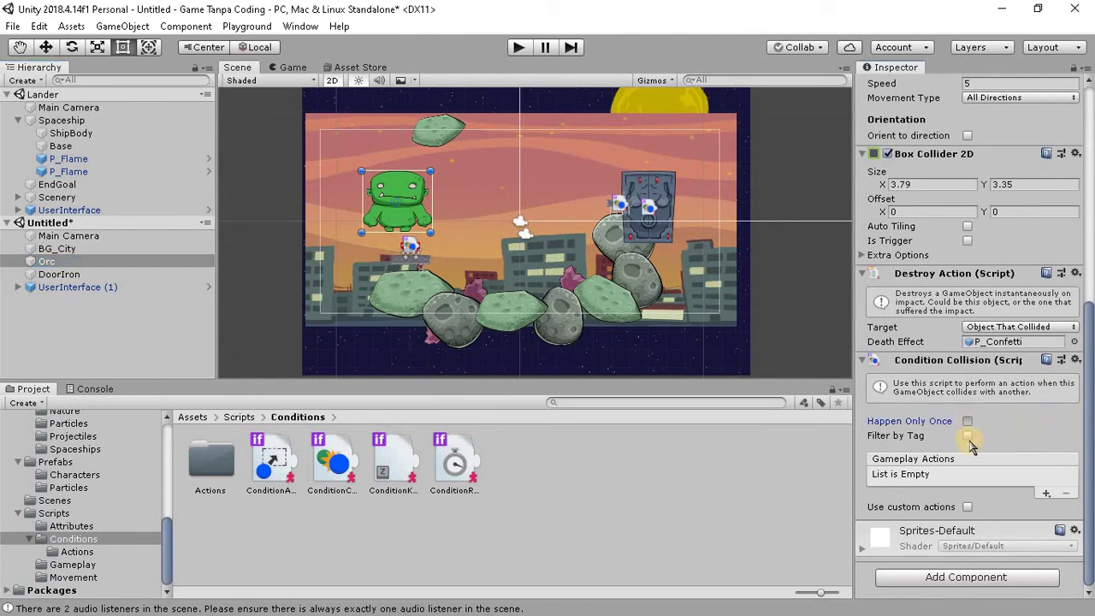
{"action": "left_click", "coordinate": [967, 506]}
{"action": "scroll", "coordinate": [1041, 506], "scroll_direction": "down", "scroll_amount": 2}
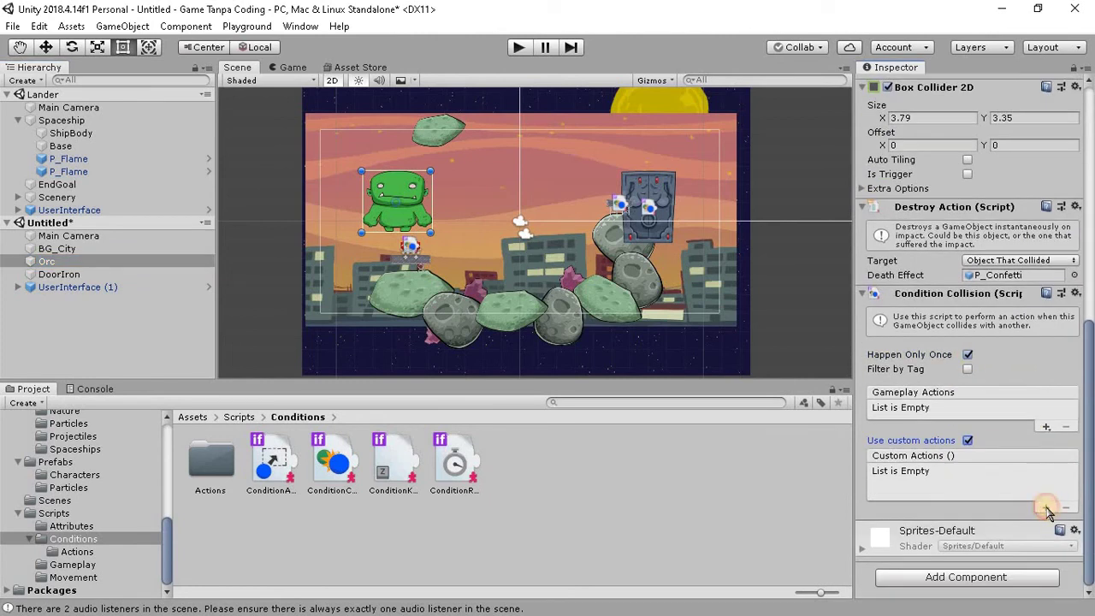
Add a custom action that calls UIScript.GameWon on UserInterface (1).
{"action": "left_click", "coordinate": [1046, 511]}
{"action": "mouse_move", "coordinate": [73, 287]}
{"action": "left_mouse_down"}
{"action": "mouse_move", "coordinate": [901, 451]}
{"action": "mouse_move", "coordinate": [906, 495]}
{"action": "mouse_move", "coordinate": [893, 492]}
{"action": "left_mouse_up"}
{"action": "left_click", "coordinate": [988, 473]}
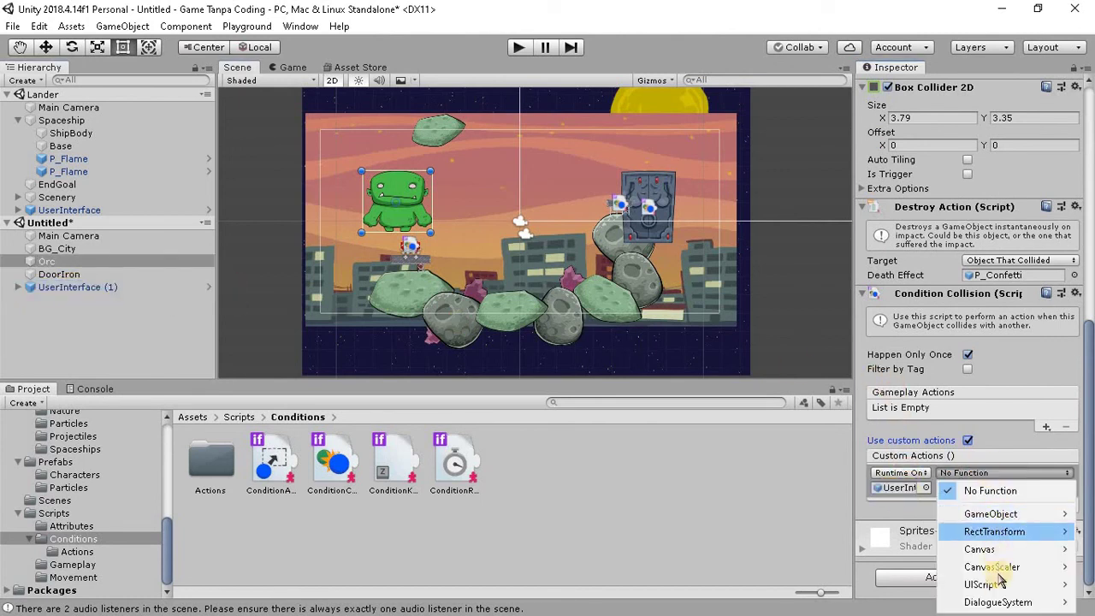
{"action": "mouse_move", "coordinate": [942, 585]}
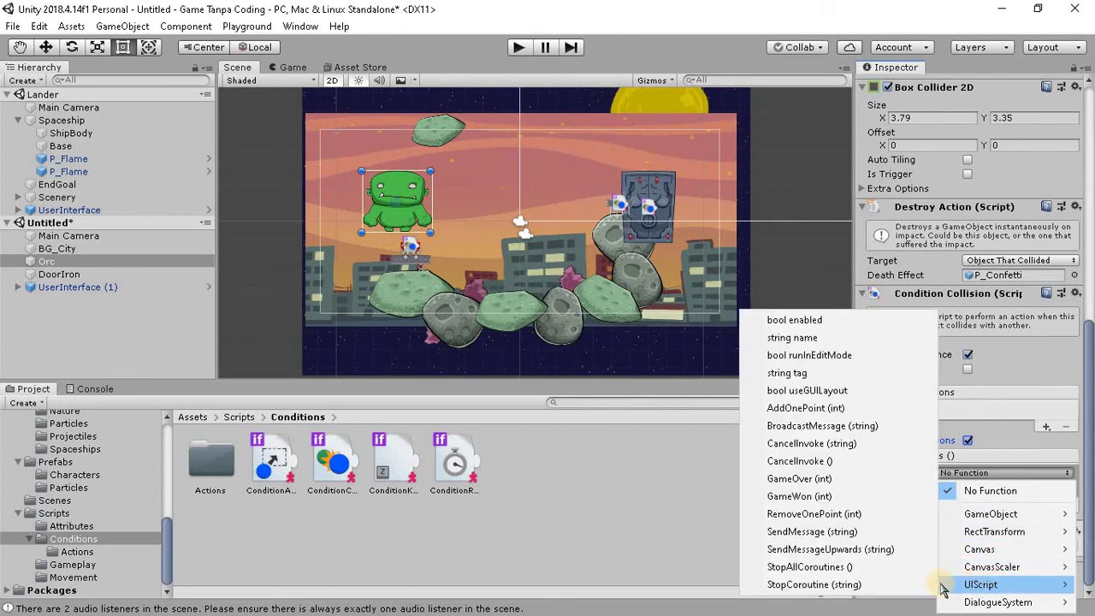
{"action": "left_click", "coordinate": [819, 505]}
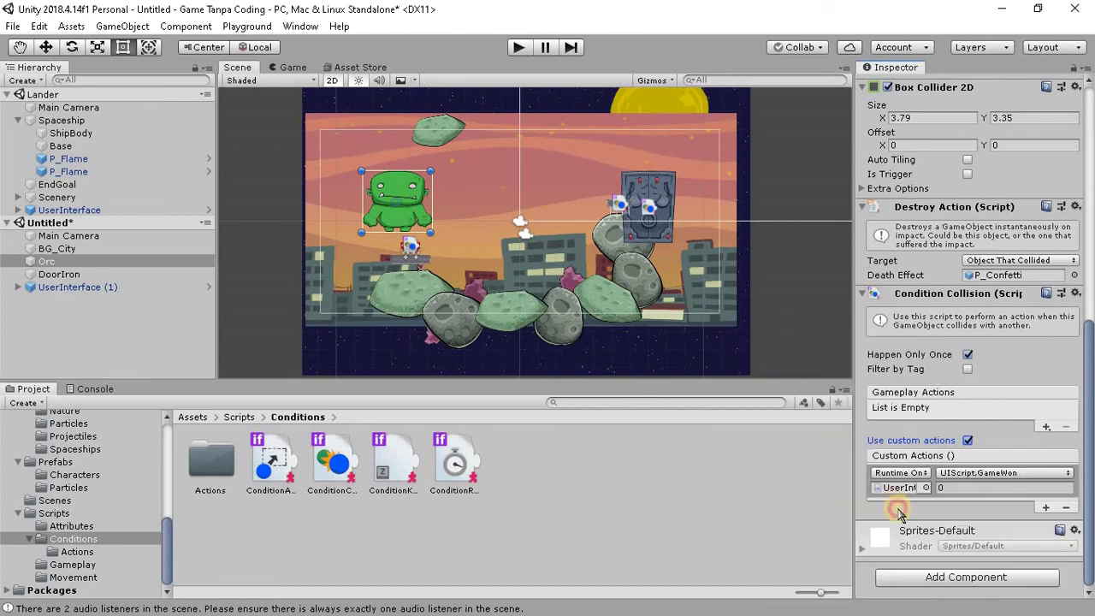
{"action": "left_click", "coordinate": [544, 48]}
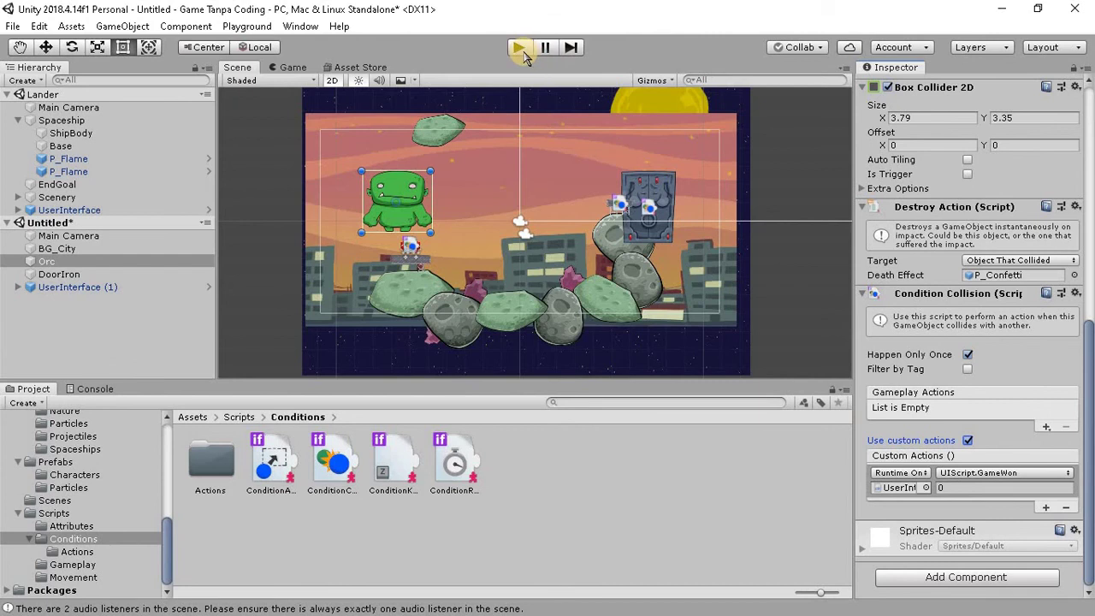
Run a quick playtest, then unload the Lander scene.
{"action": "left_click", "coordinate": [521, 49]}
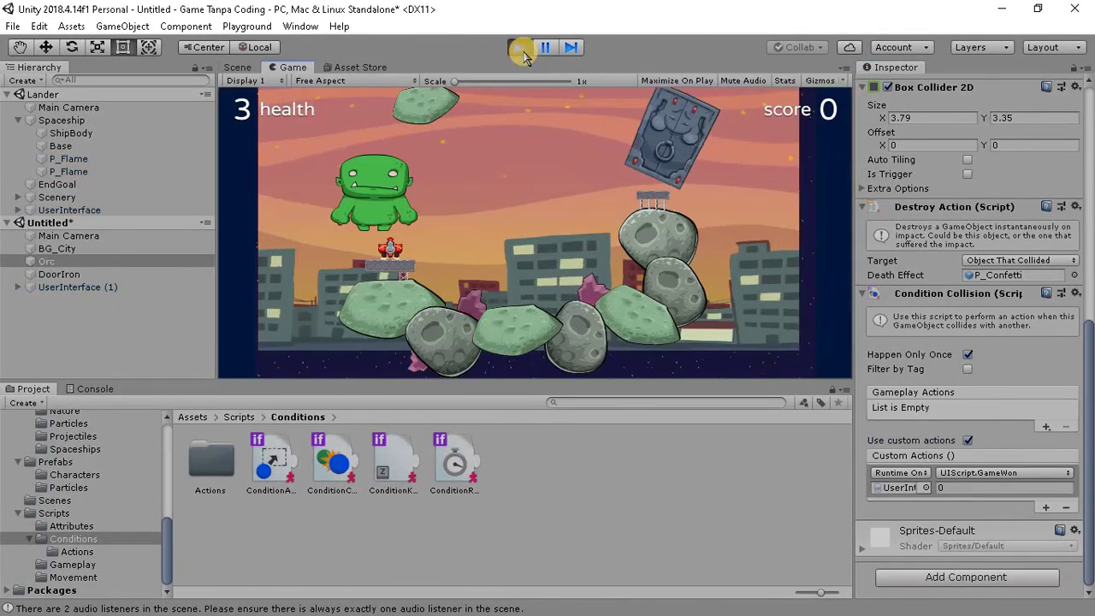
{"action": "left_click", "coordinate": [520, 48]}
{"action": "left_click", "coordinate": [60, 95]}
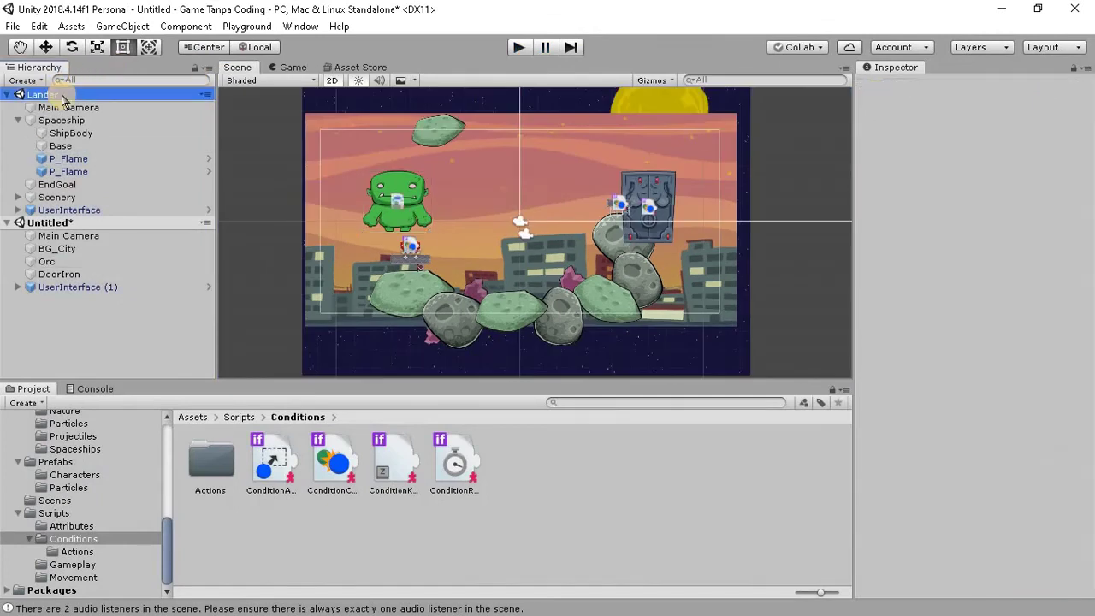
{"action": "right_click", "coordinate": [61, 96]}
{"action": "left_click", "coordinate": [114, 186]}
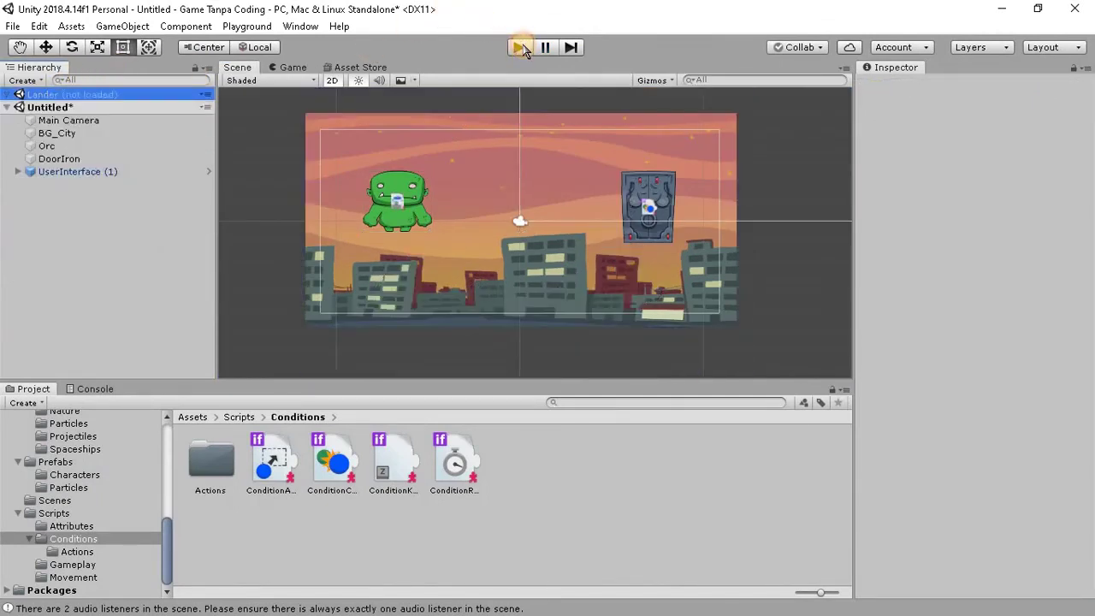
Playtest, moving the Orc right into the door until 'Player 1 wins!' appears, then stop.
{"action": "left_click", "coordinate": [521, 48]}
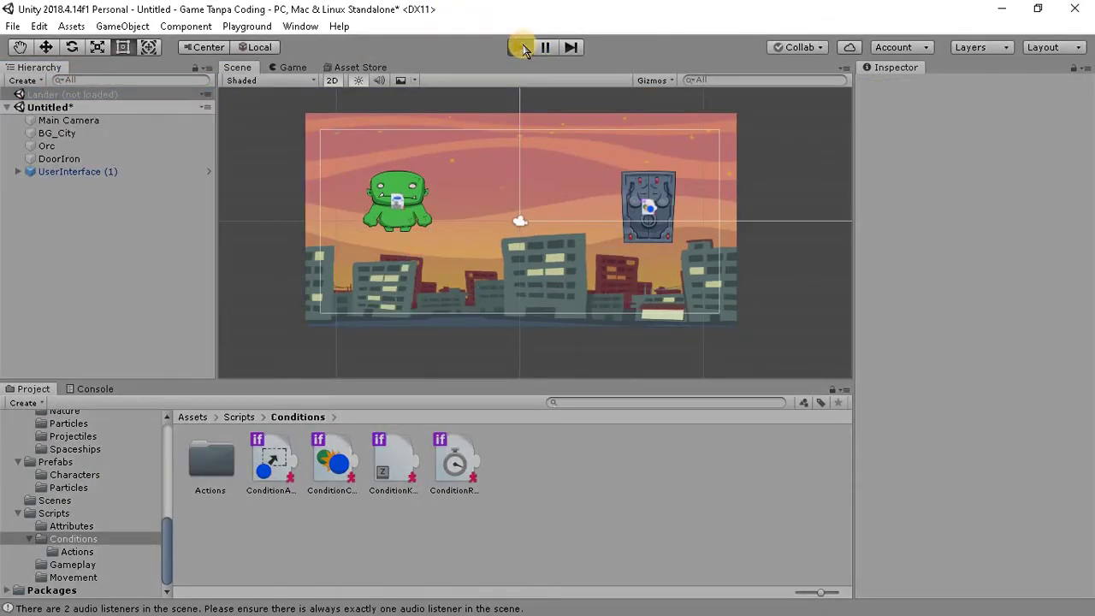
{"action": "key", "text": "Right"}
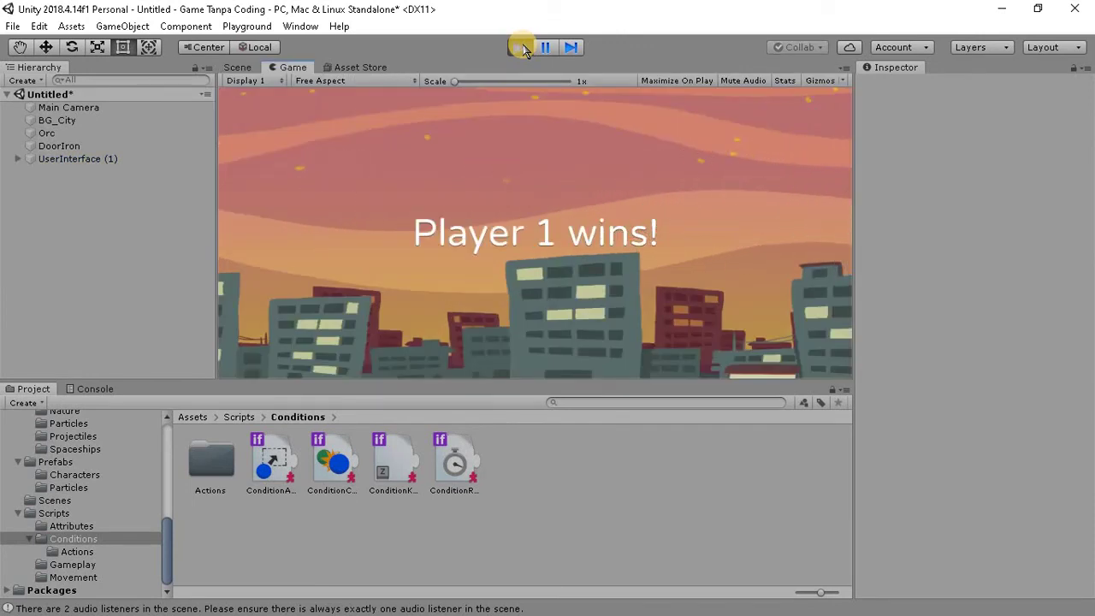
{"action": "left_click", "coordinate": [523, 48]}
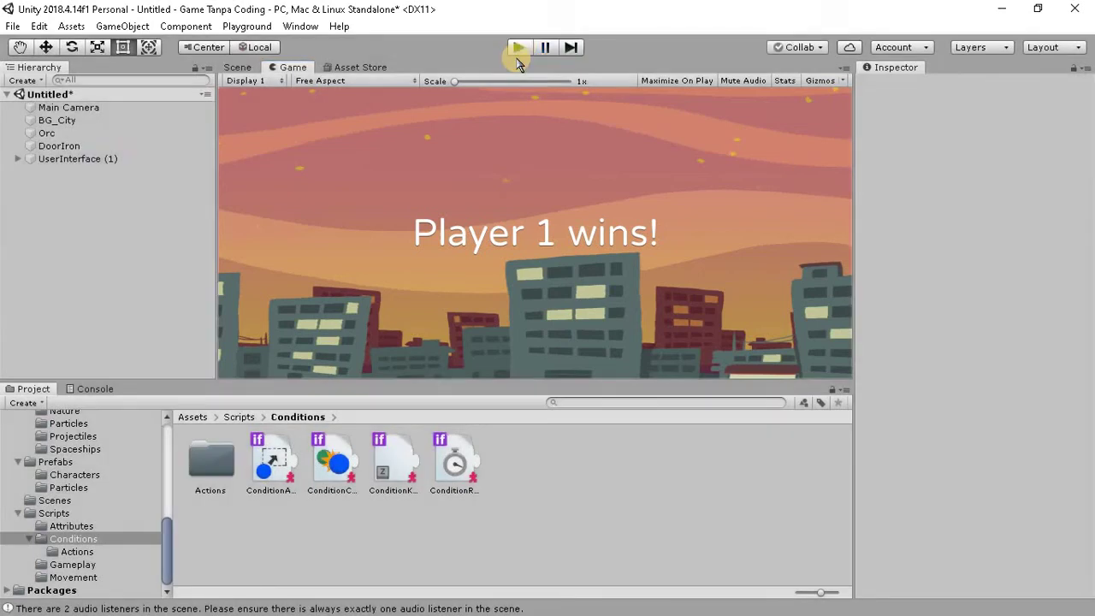
{"action": "left_click", "coordinate": [337, 212]}
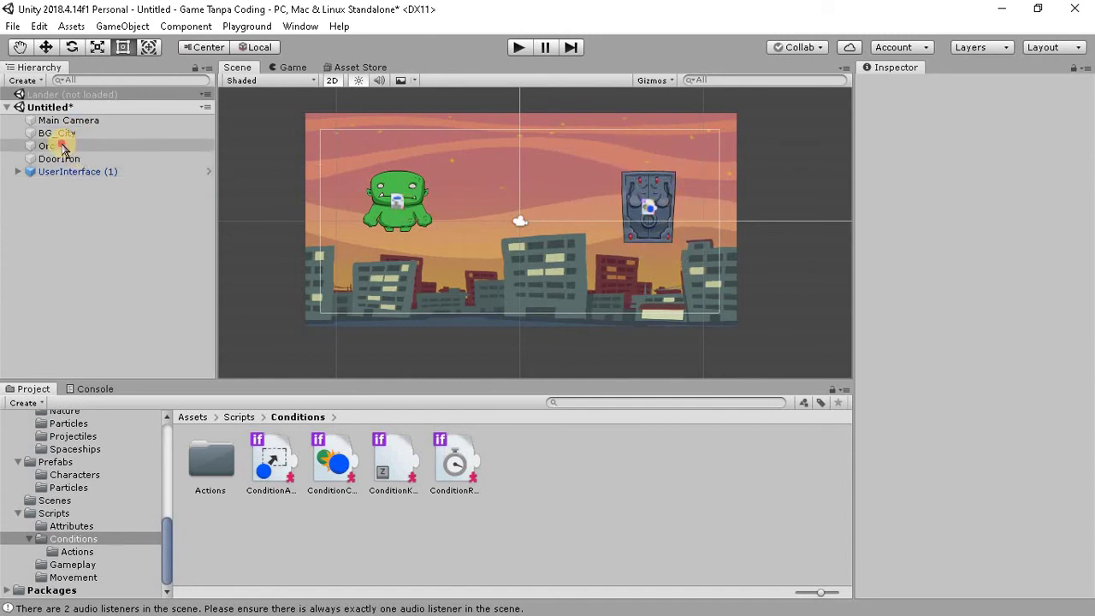
Select the Orc and scroll its Inspector to the Destroy Action and Condition Collision components.
{"action": "left_click", "coordinate": [67, 145]}
{"action": "scroll", "coordinate": [1014, 421], "scroll_direction": "down", "scroll_amount": 8}
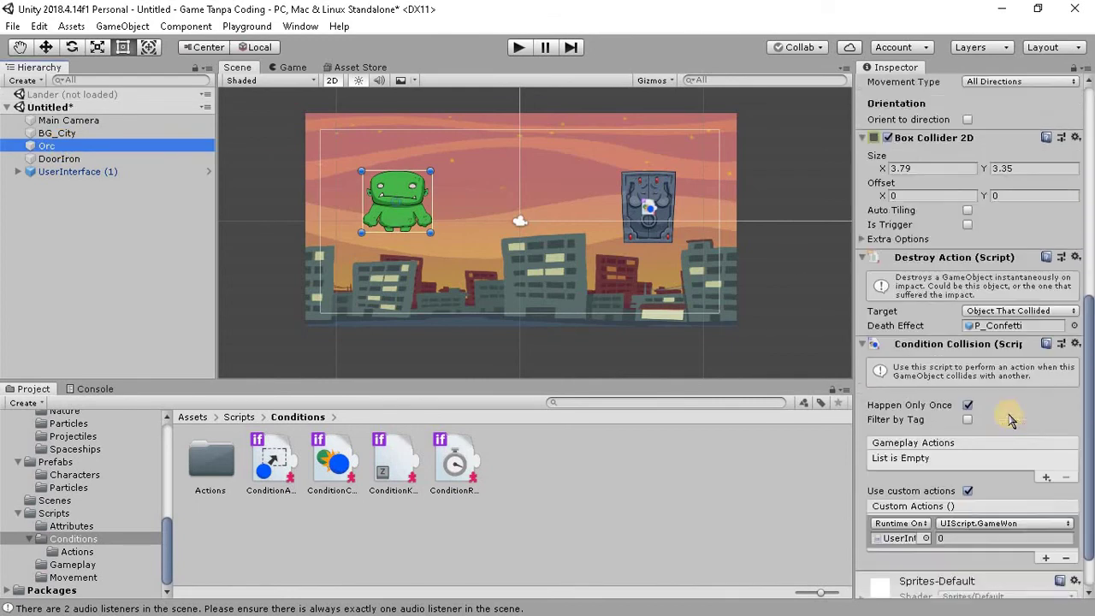
{"action": "scroll", "coordinate": [1014, 421], "scroll_direction": "down", "scroll_amount": 1}
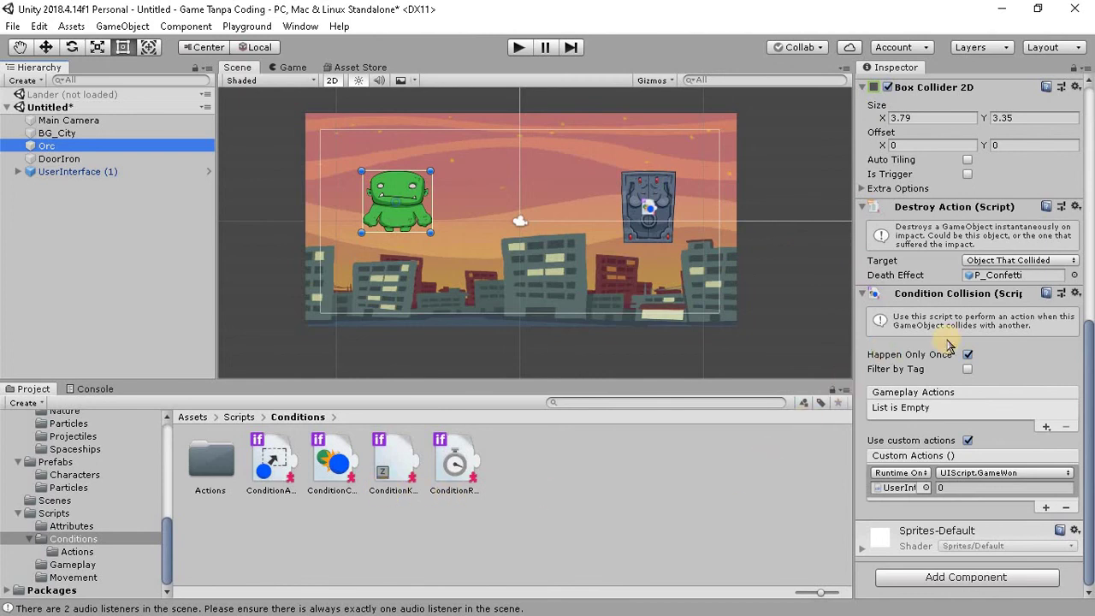
{"action": "scroll", "coordinate": [948, 345], "scroll_direction": "up", "scroll_amount": 5}
{"action": "scroll", "coordinate": [948, 342], "scroll_direction": "up", "scroll_amount": 3}
{"action": "scroll", "coordinate": [945, 338], "scroll_direction": "up", "scroll_amount": 3}
{"action": "scroll", "coordinate": [940, 317], "scroll_direction": "up", "scroll_amount": 5}
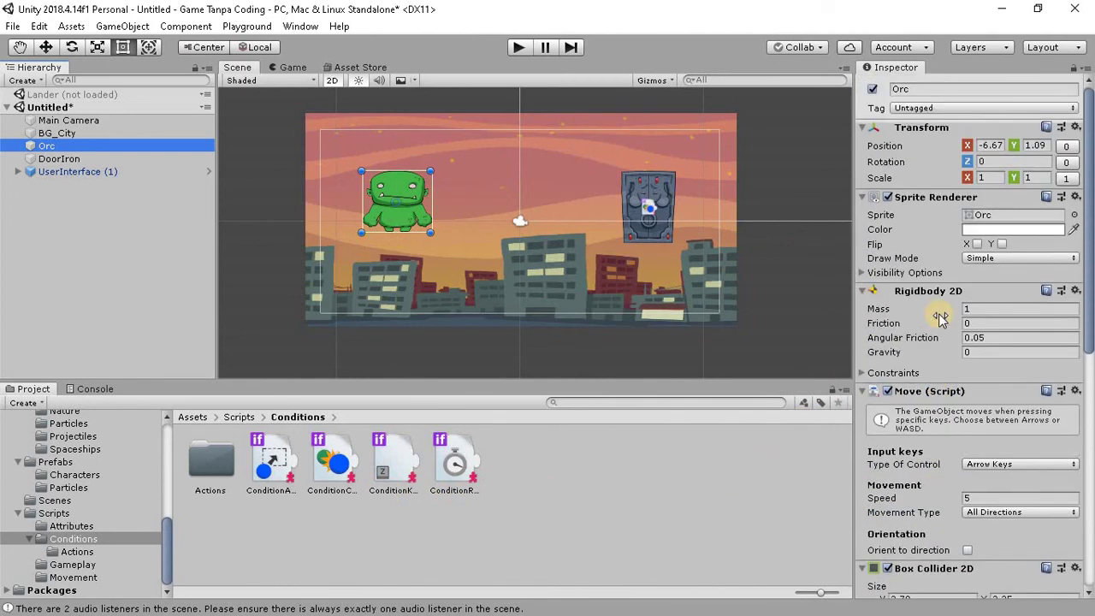
{"action": "scroll", "coordinate": [958, 248], "scroll_direction": "up", "scroll_amount": 1}
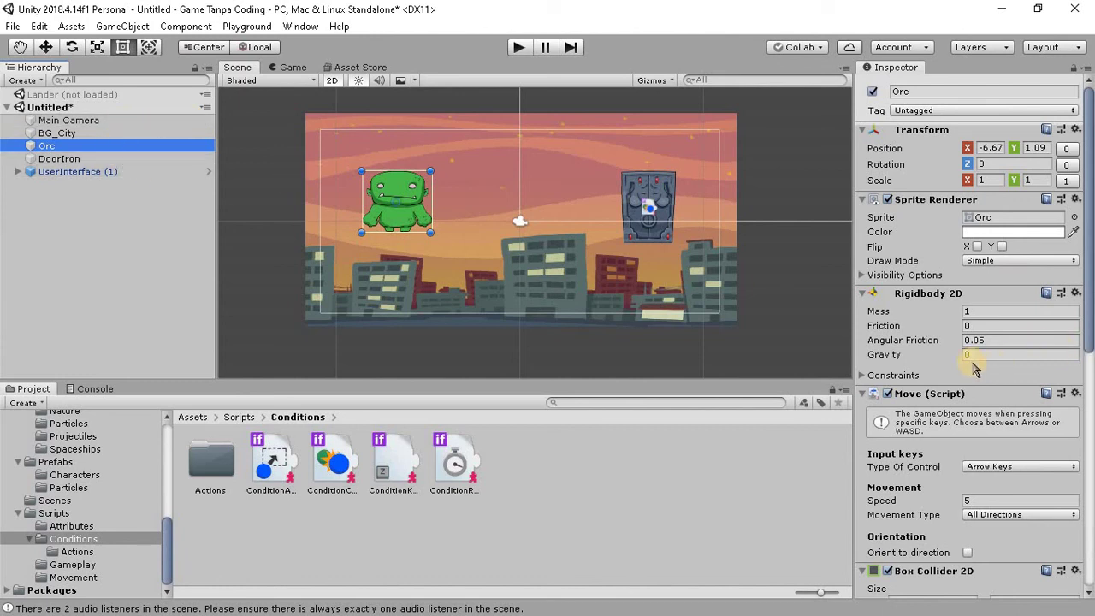
{"action": "scroll", "coordinate": [975, 363], "scroll_direction": "down", "scroll_amount": 2}
{"action": "scroll", "coordinate": [979, 364], "scroll_direction": "down", "scroll_amount": 5}
{"action": "scroll", "coordinate": [983, 366], "scroll_direction": "down", "scroll_amount": 4}
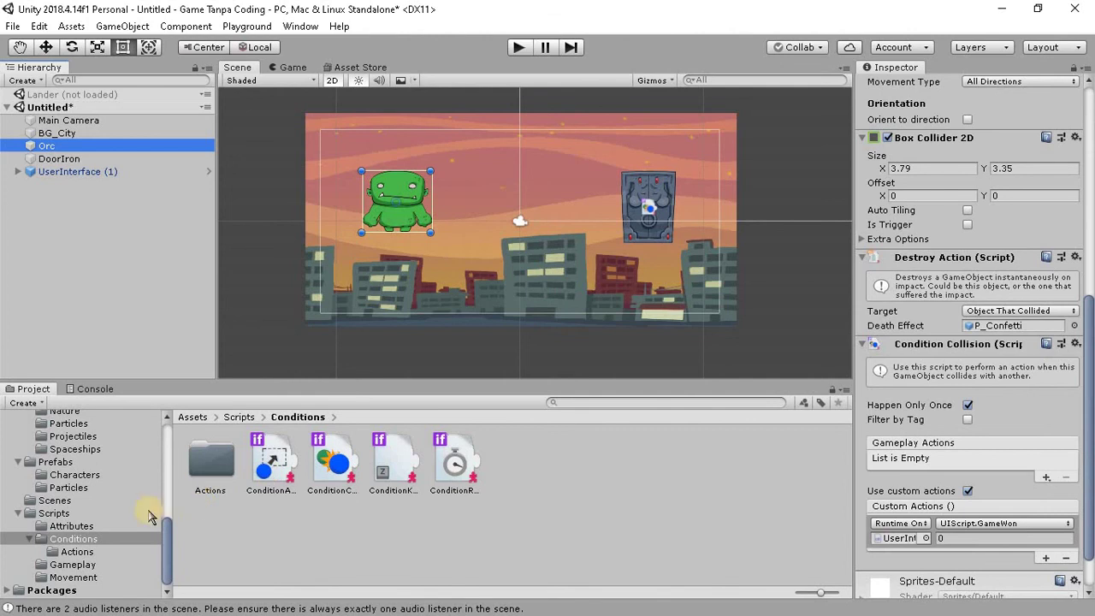
Browse Scripts, Actions and Gameplay to reveal the Movement scripts like AutoMove, Jump and Patrol.
{"action": "left_click", "coordinate": [86, 514]}
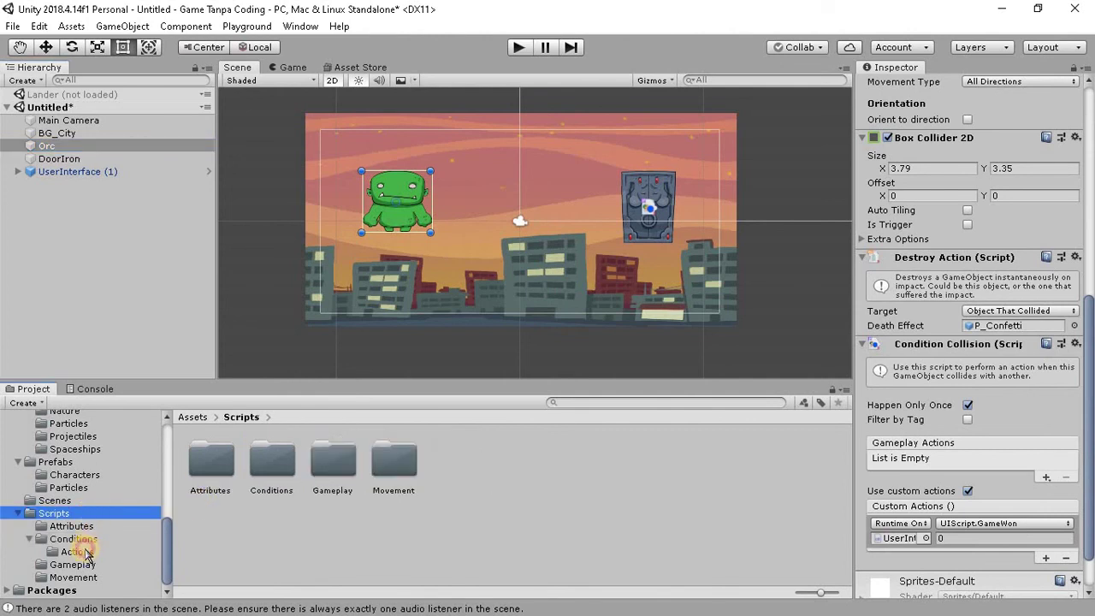
{"action": "left_click", "coordinate": [77, 552]}
{"action": "left_click", "coordinate": [88, 564]}
{"action": "left_click", "coordinate": [85, 577]}
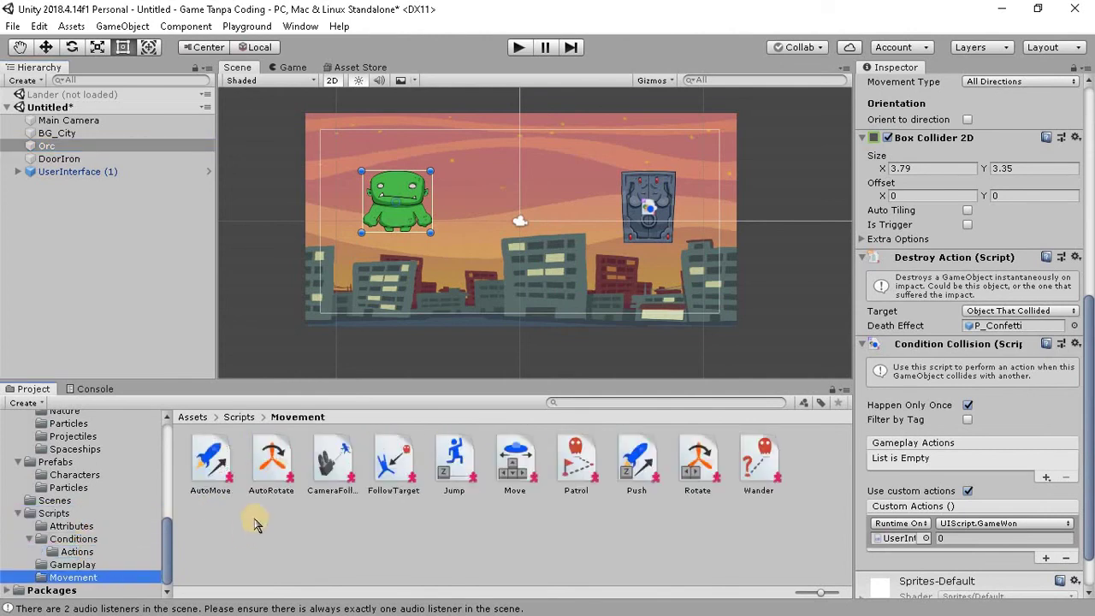